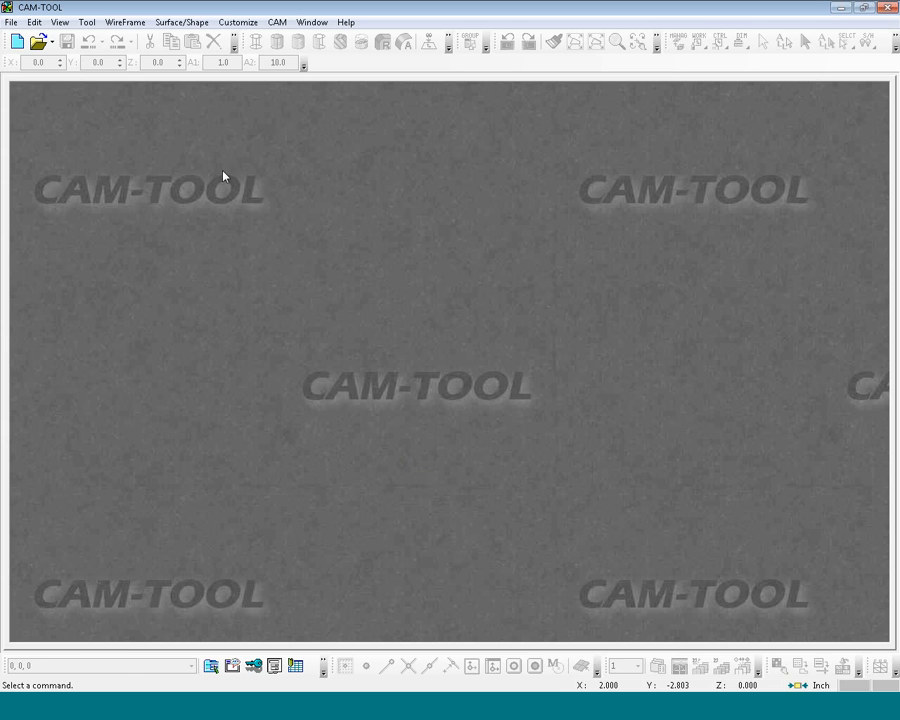
- Browse for a file to open in the CAM-TOOL data\CONV\sample folder on Local Disk (C:)
click(11, 22)
click(30, 56)
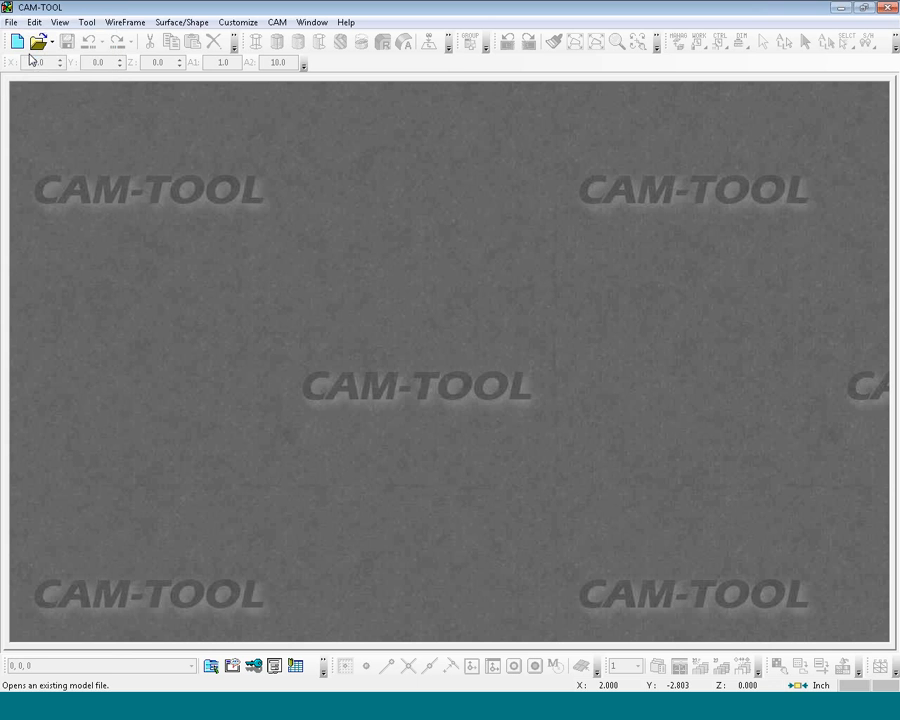
click(497, 169)
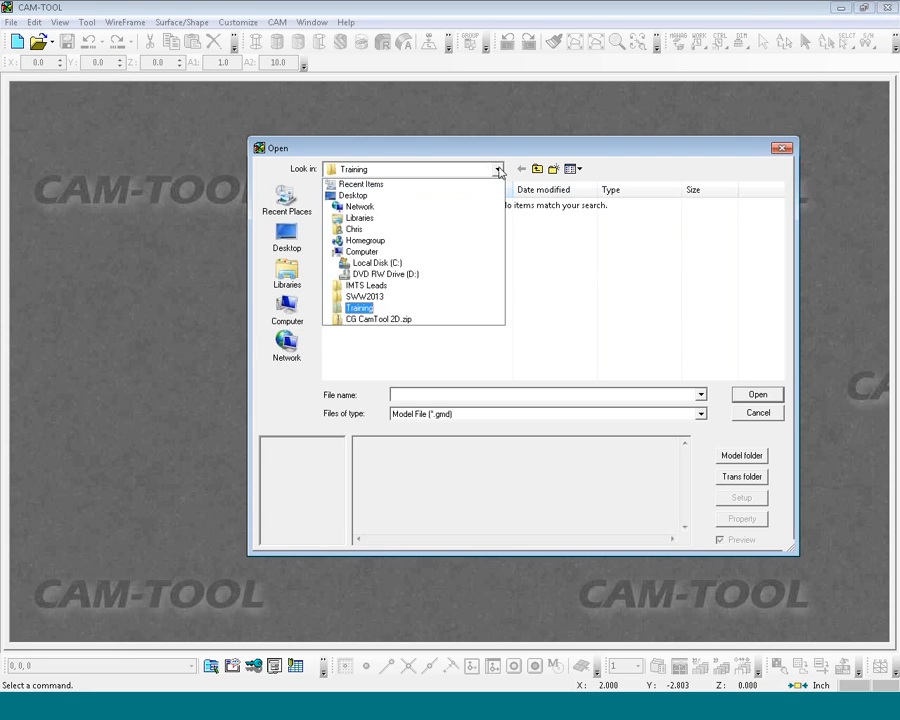
click(405, 263)
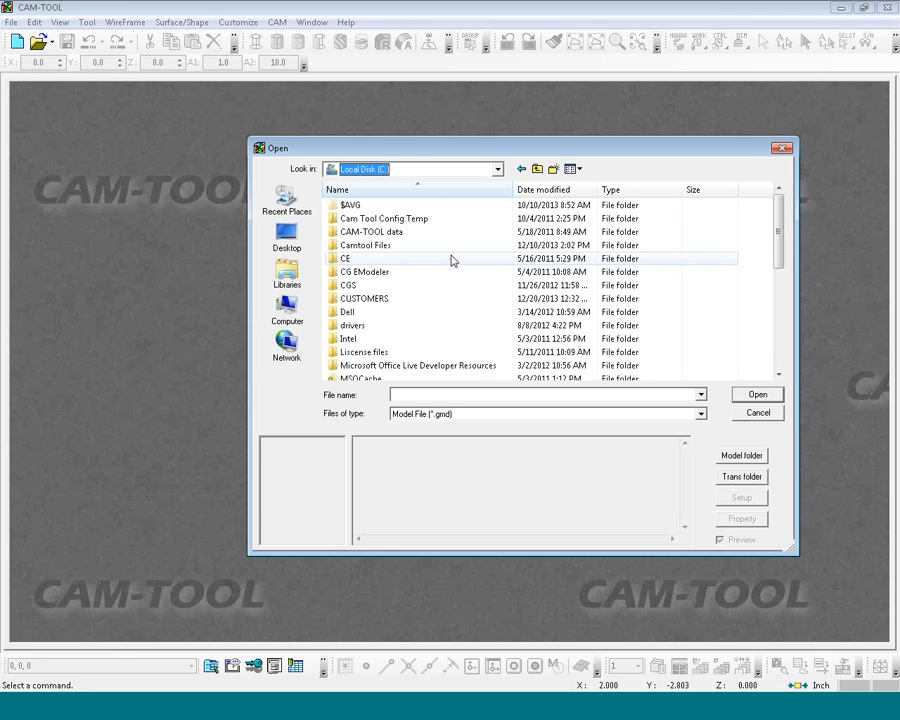
double_click(398, 233)
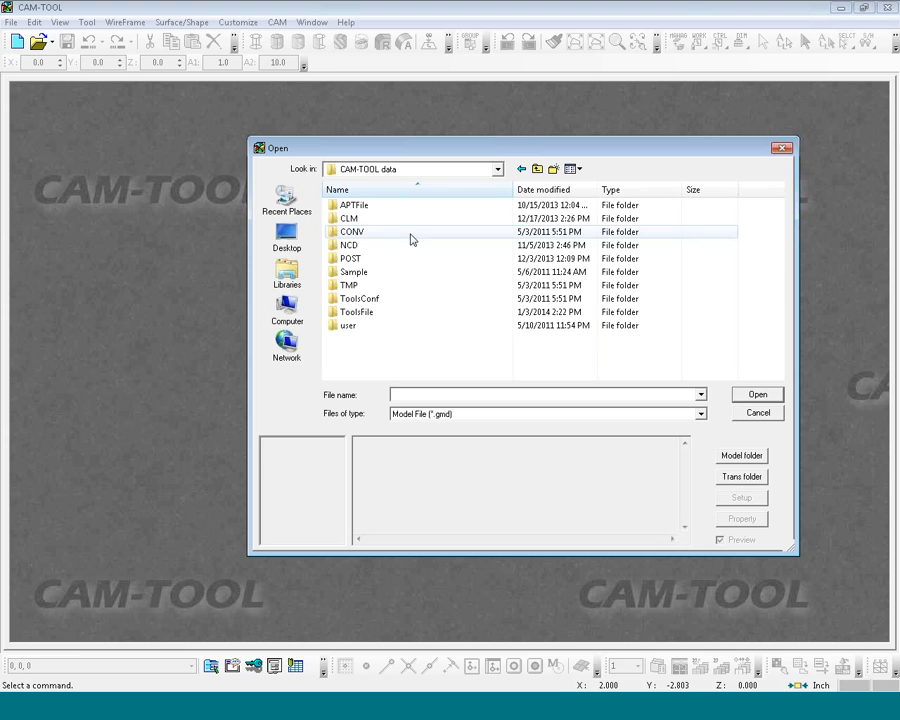
double_click(358, 232)
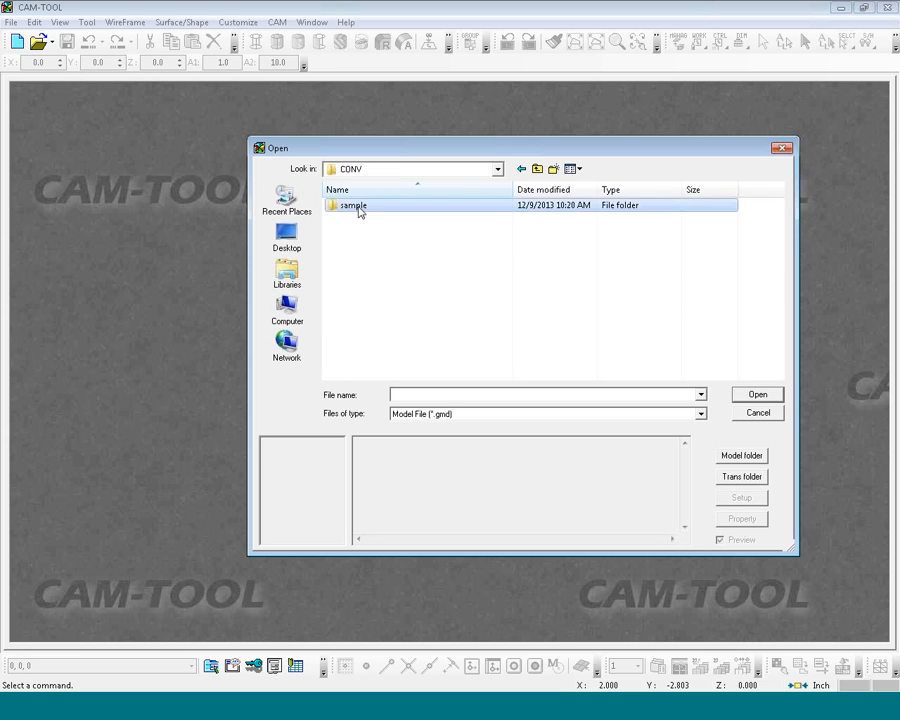
double_click(356, 207)
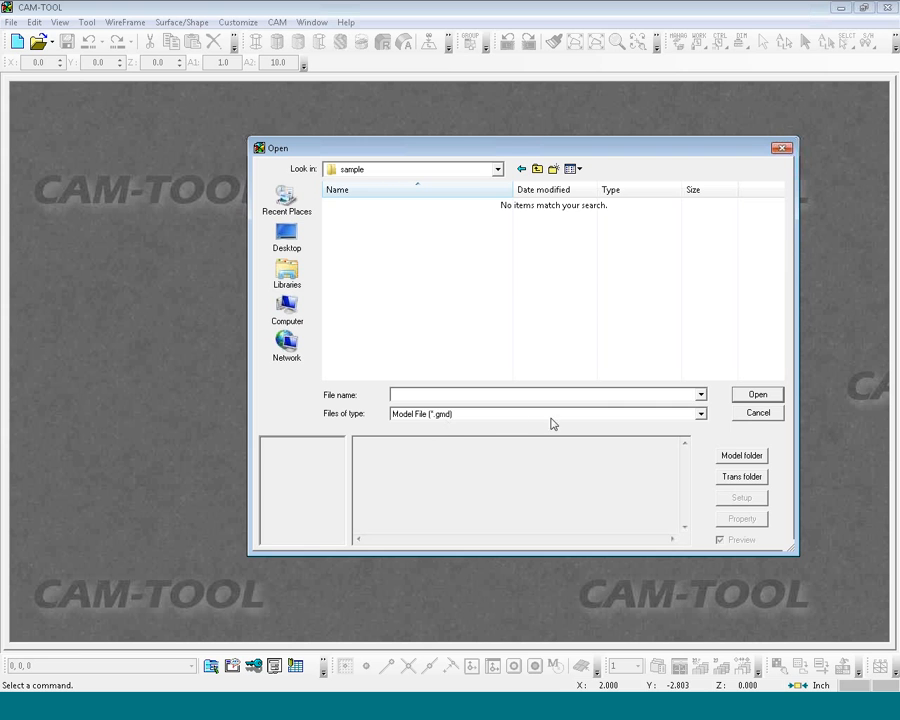
- Open iges_sample.igs as an IGES file and maximize its model window
click(700, 414)
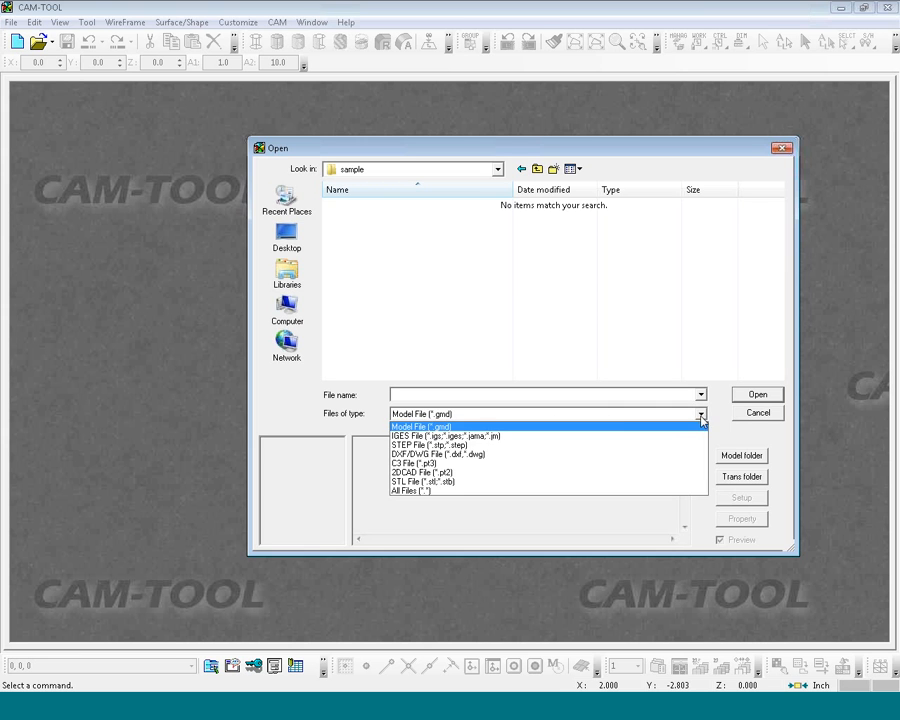
click(540, 436)
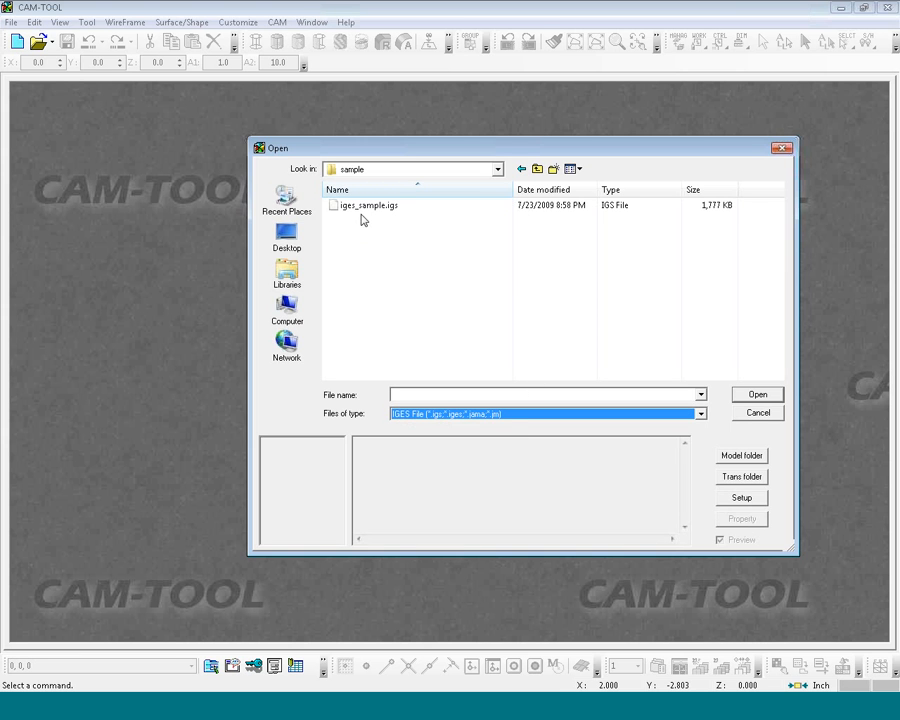
click(370, 206)
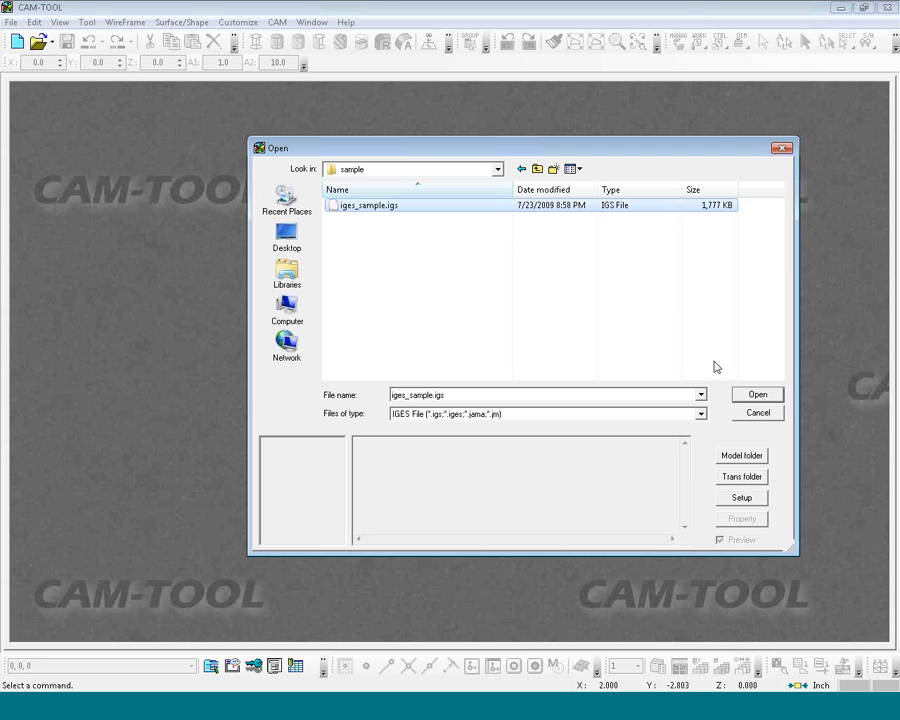
click(755, 396)
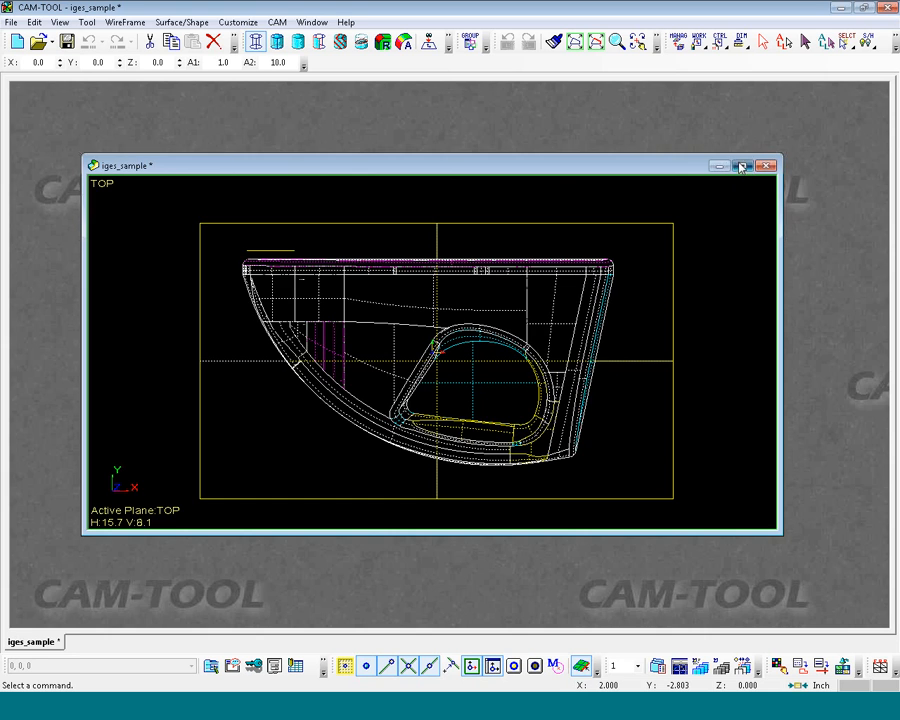
click(742, 166)
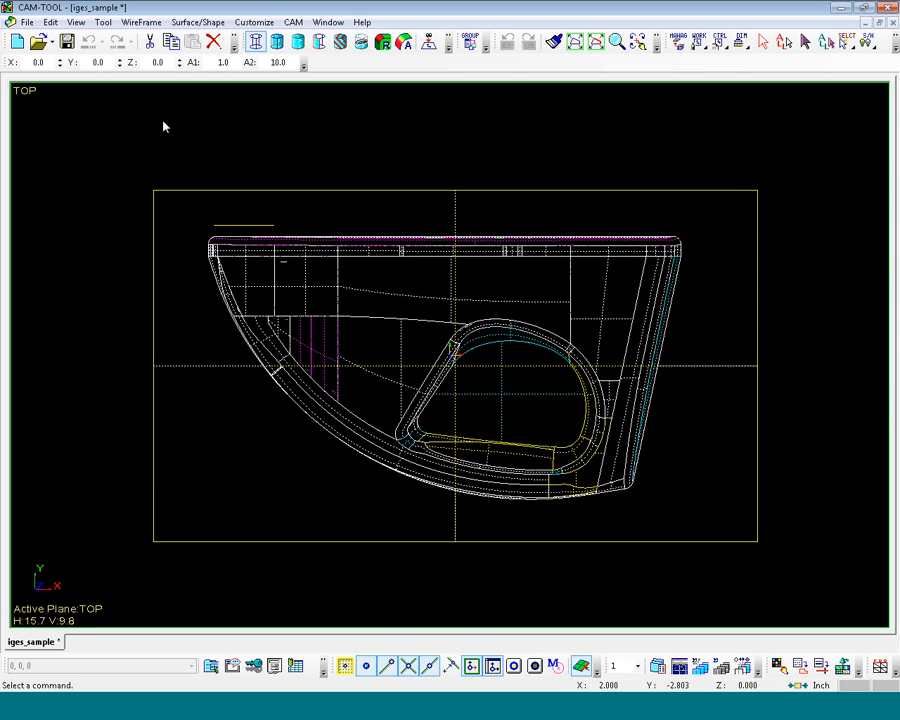
- Save the imported model as iges_sample.gmd in the Training folder on the Desktop
click(27, 23)
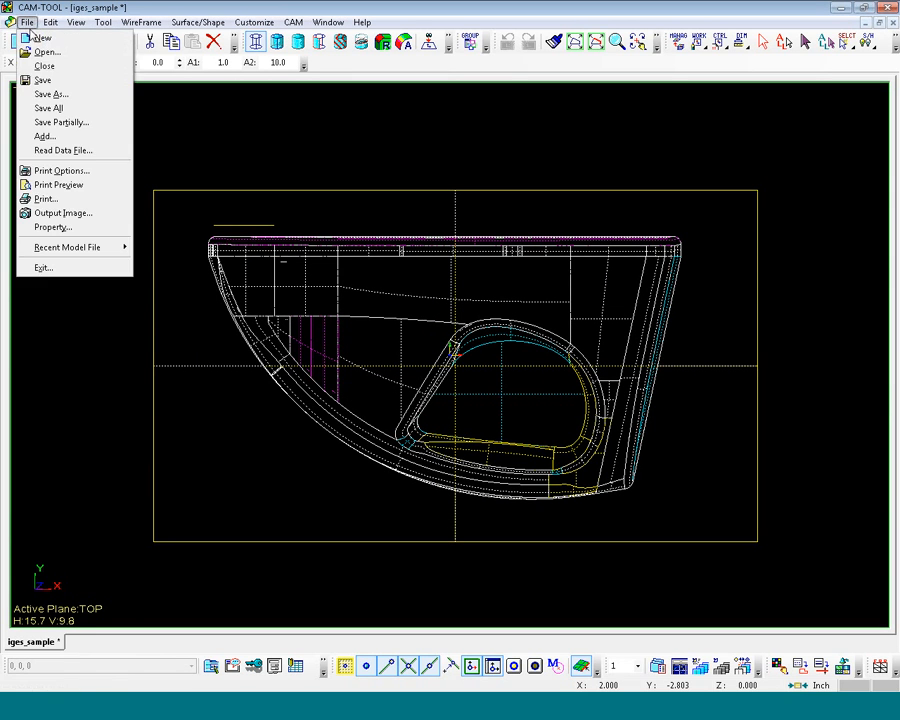
click(80, 82)
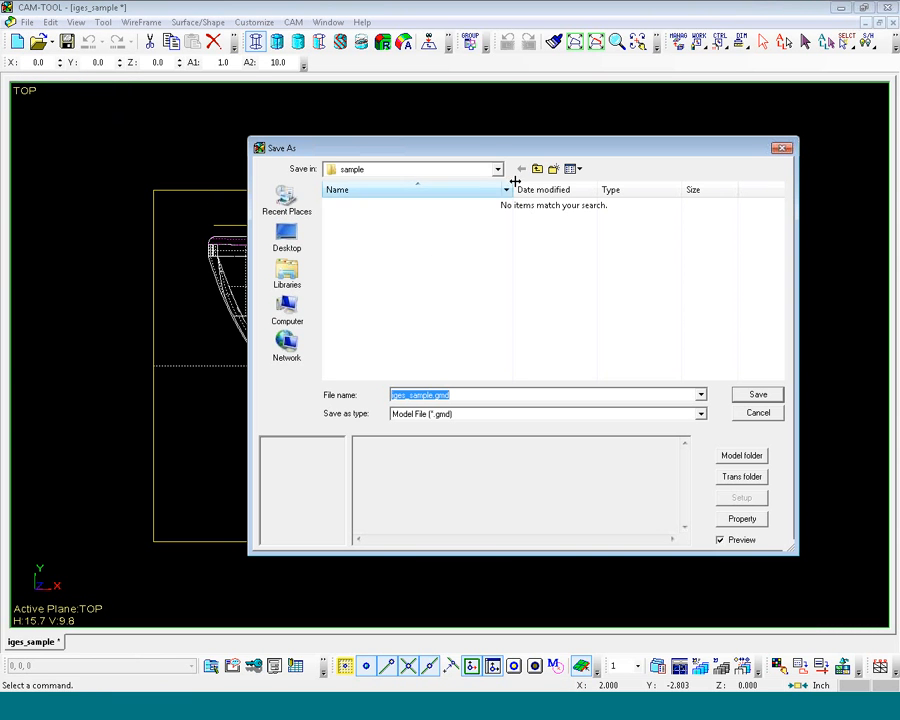
click(495, 170)
click(400, 196)
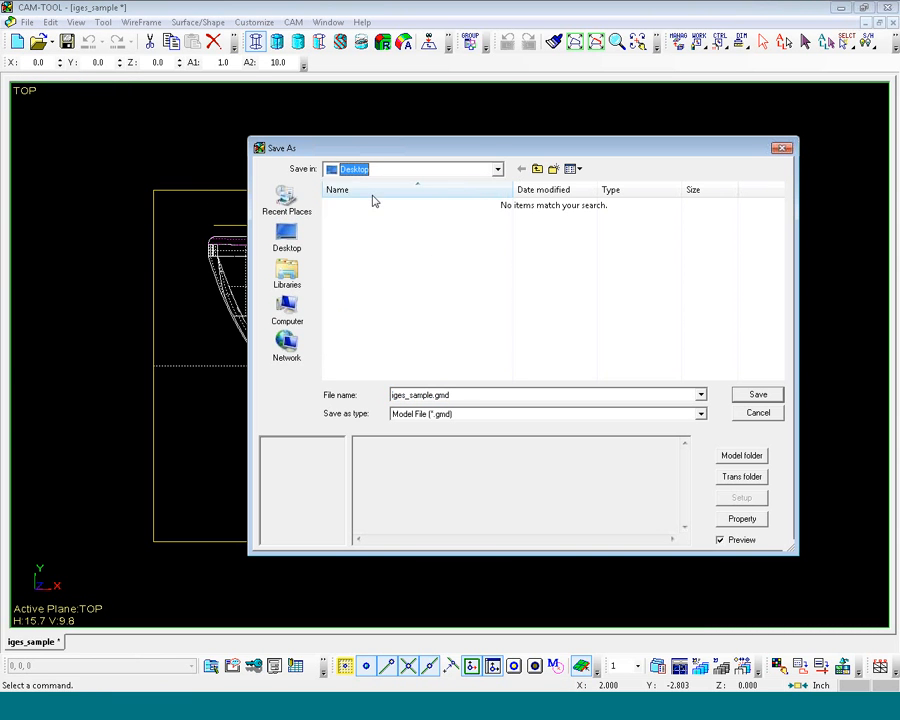
double_click(519, 315)
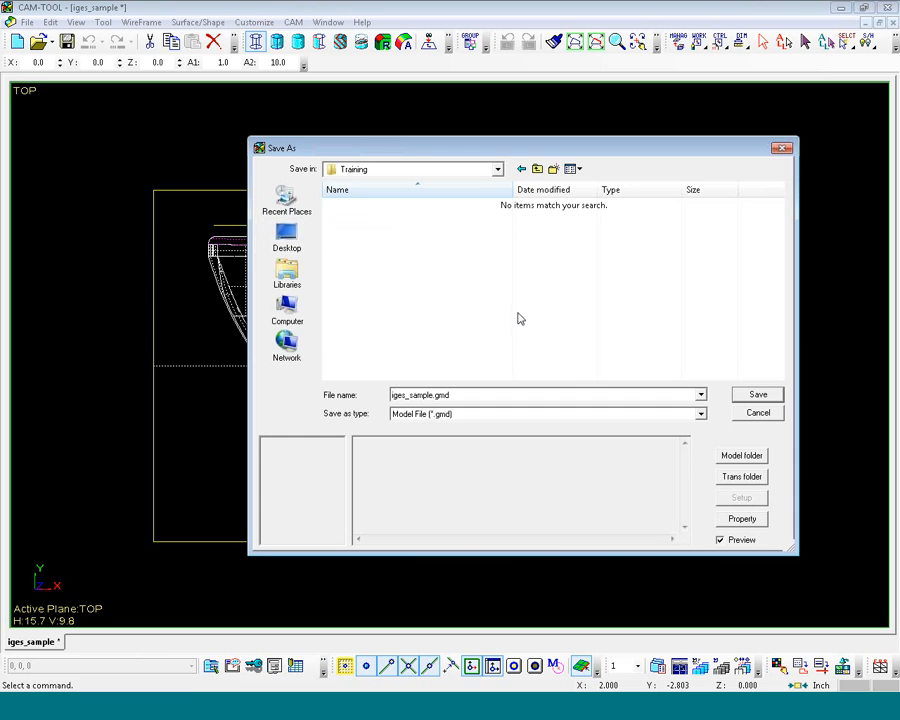
click(748, 397)
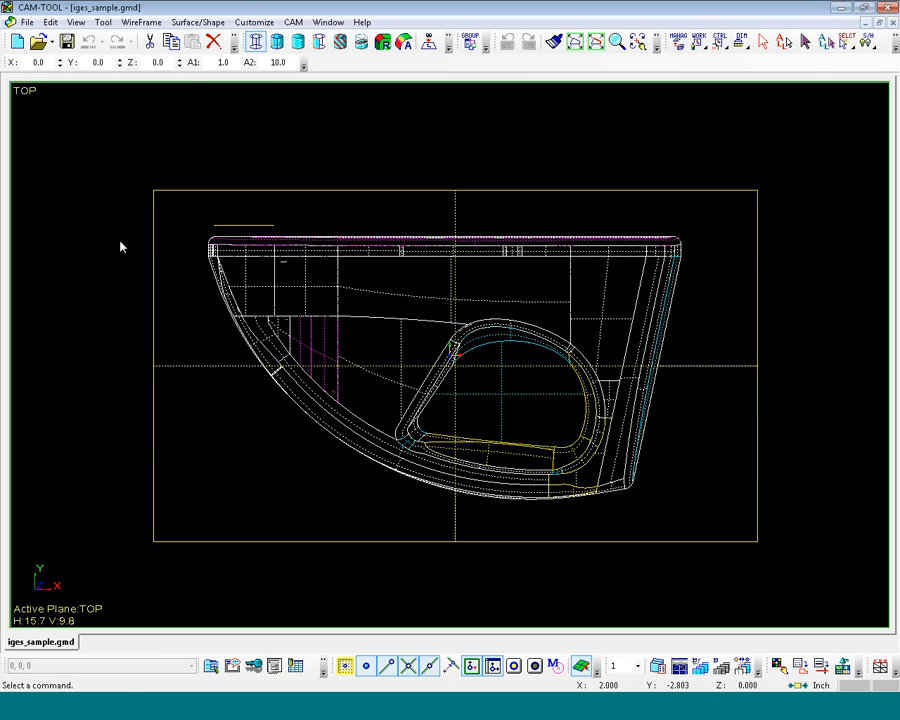
- Run Re-form Surface on all surfaces of the model with the 0.0001 tolerance
click(200, 23)
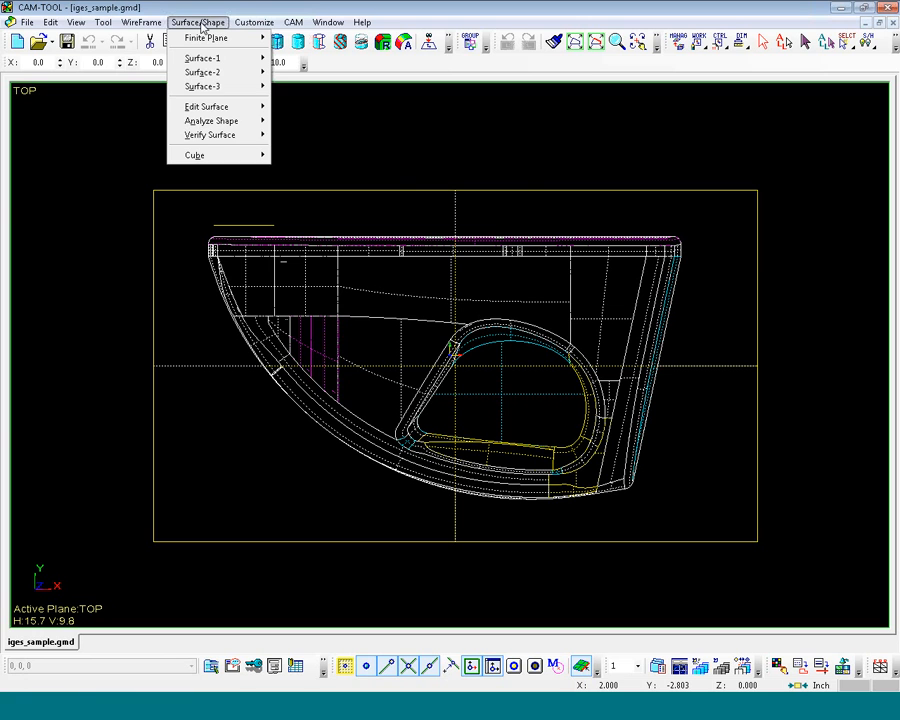
mouse_move(224, 140)
click(308, 184)
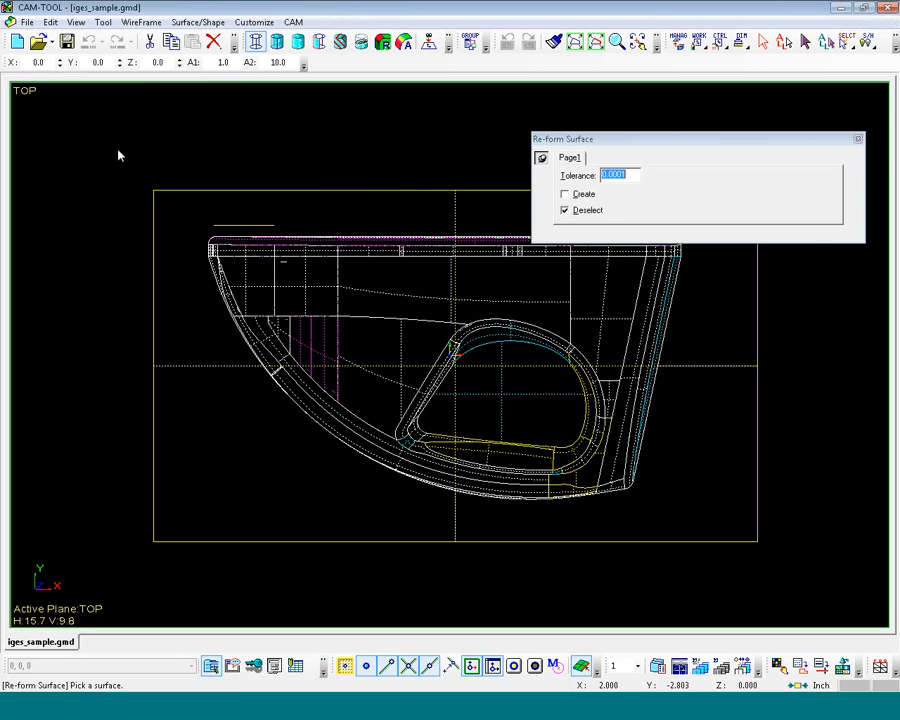
drag(118, 155, 826, 574)
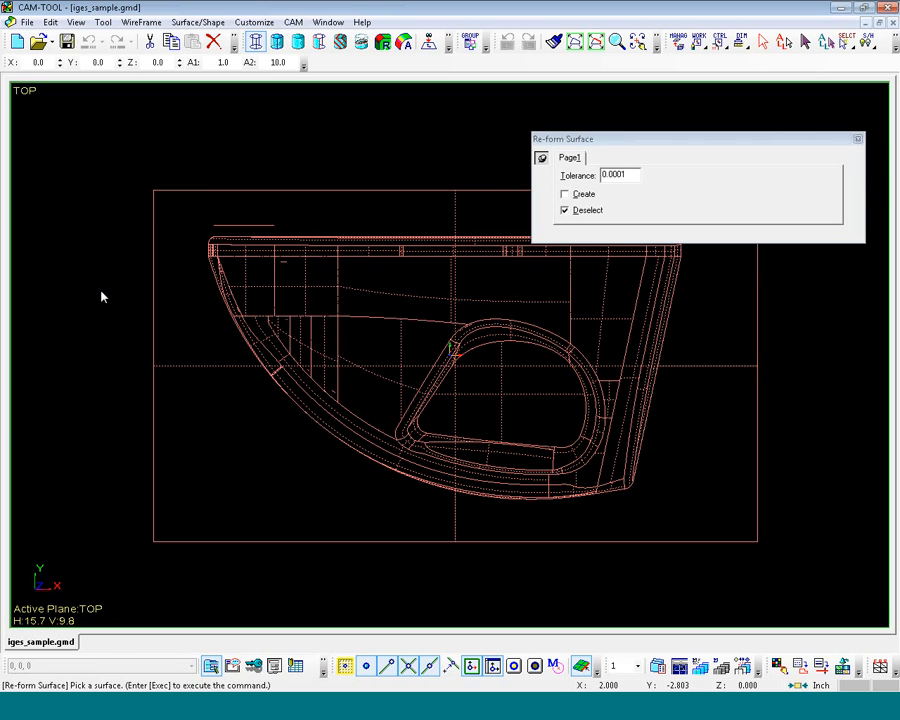
key(Return)
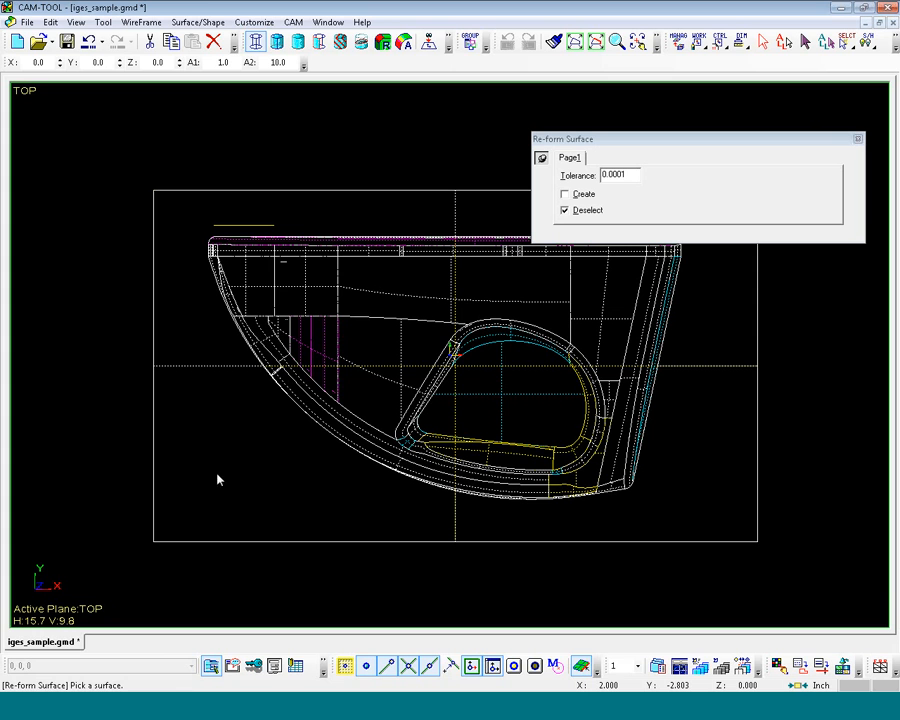
- Run Check Surface on the whole model for surface and trimmed-contour defects, and dismiss the report
click(199, 23)
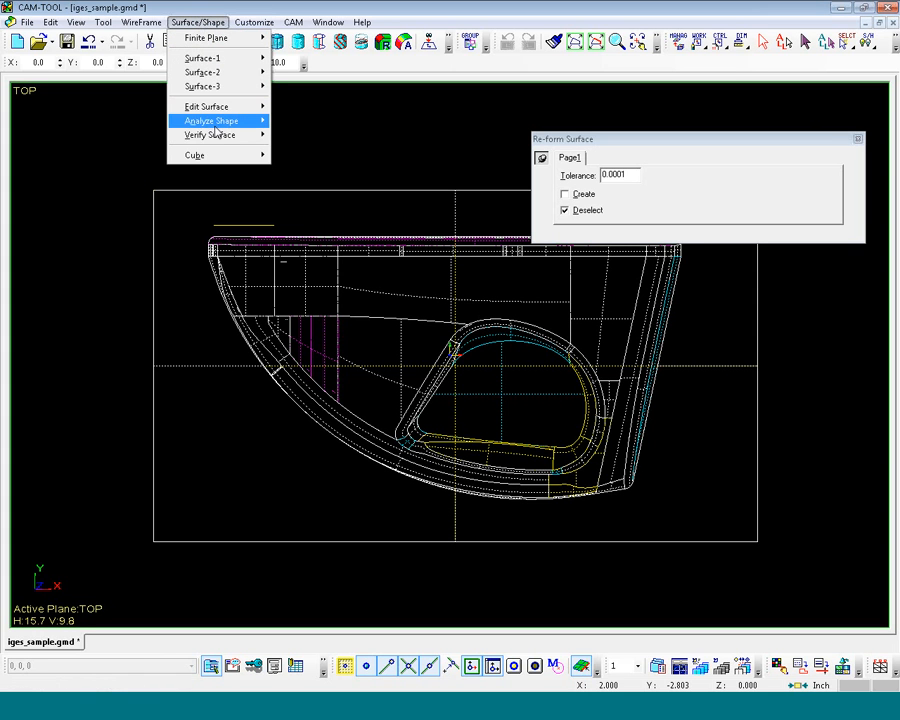
mouse_move(225, 135)
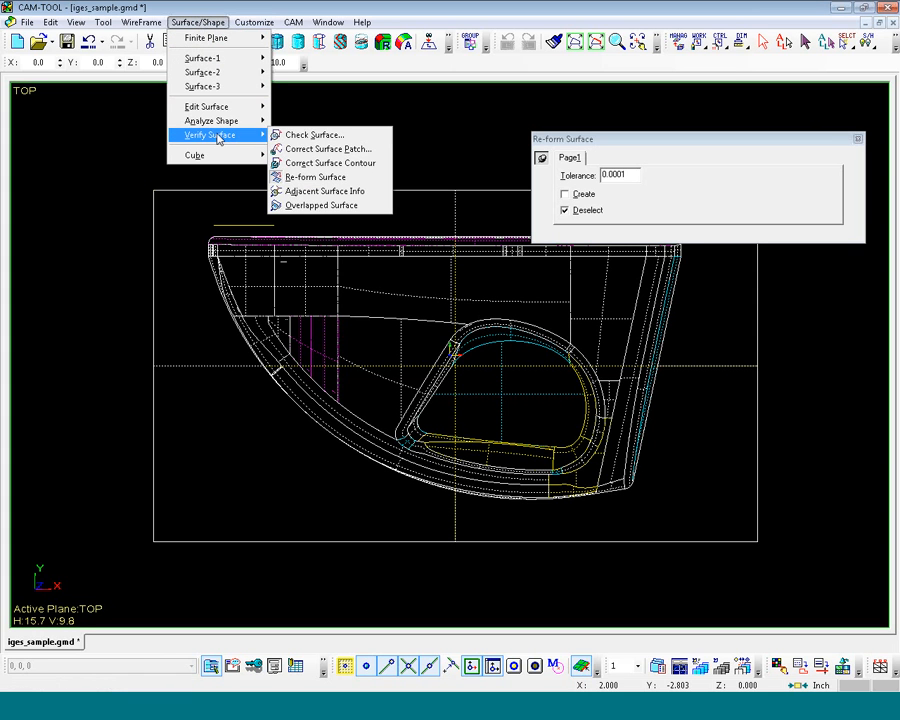
click(318, 136)
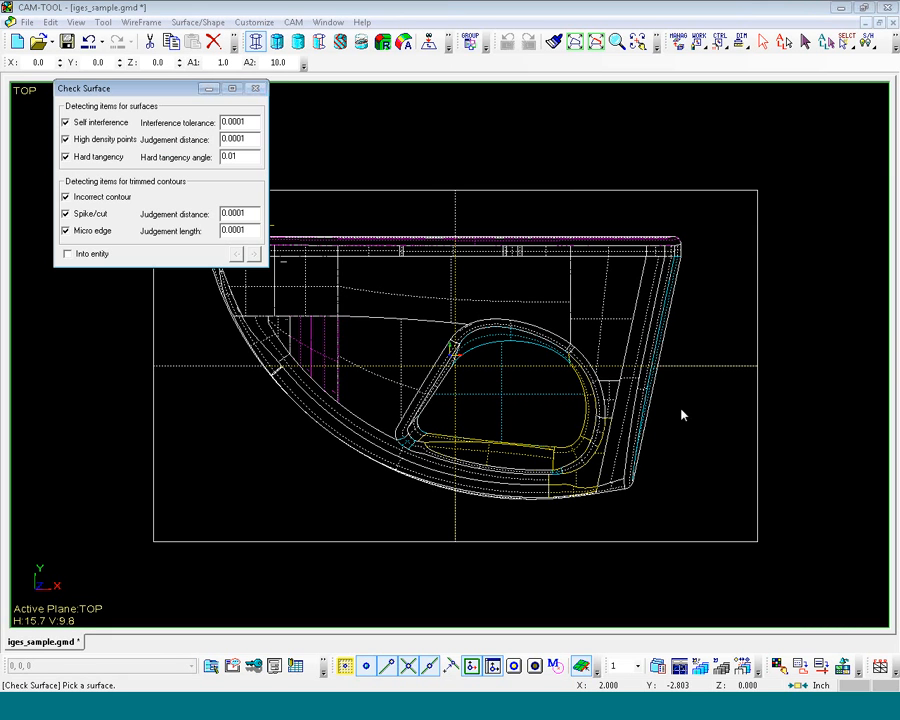
click(526, 466)
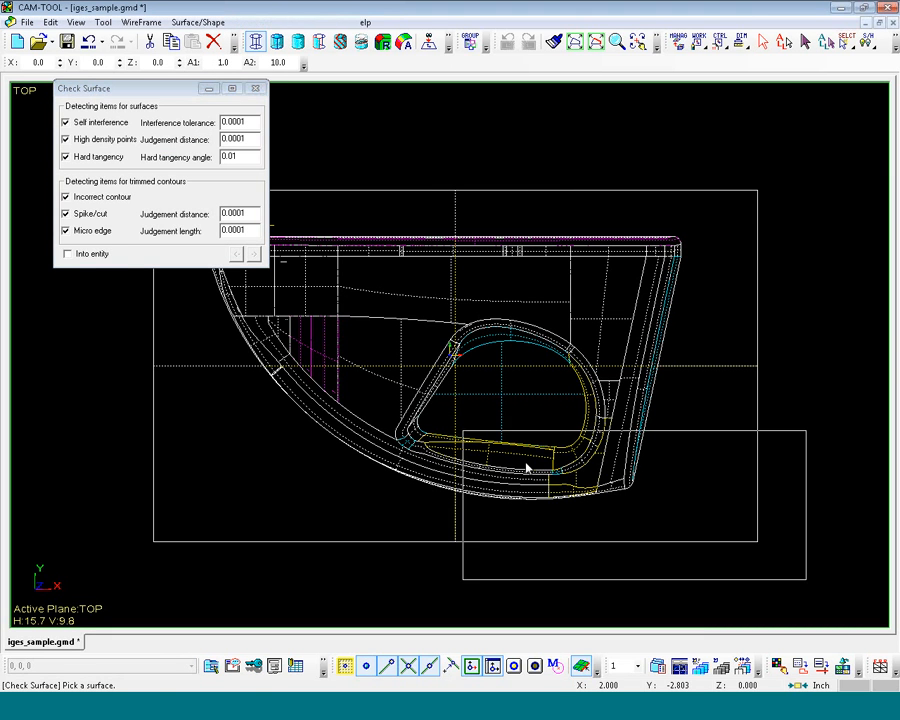
right_click(111, 397)
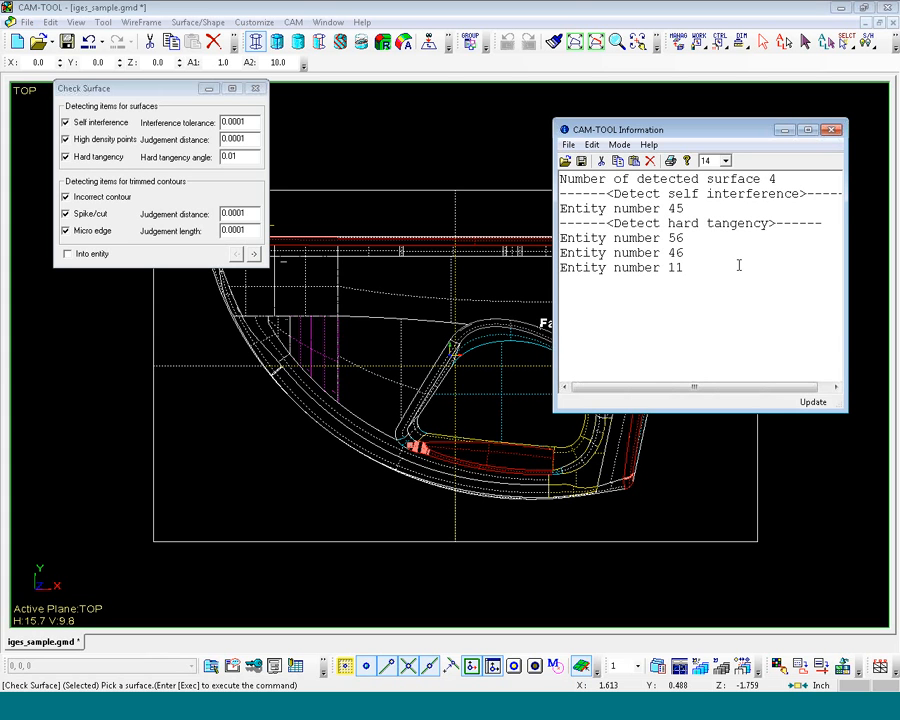
click(830, 131)
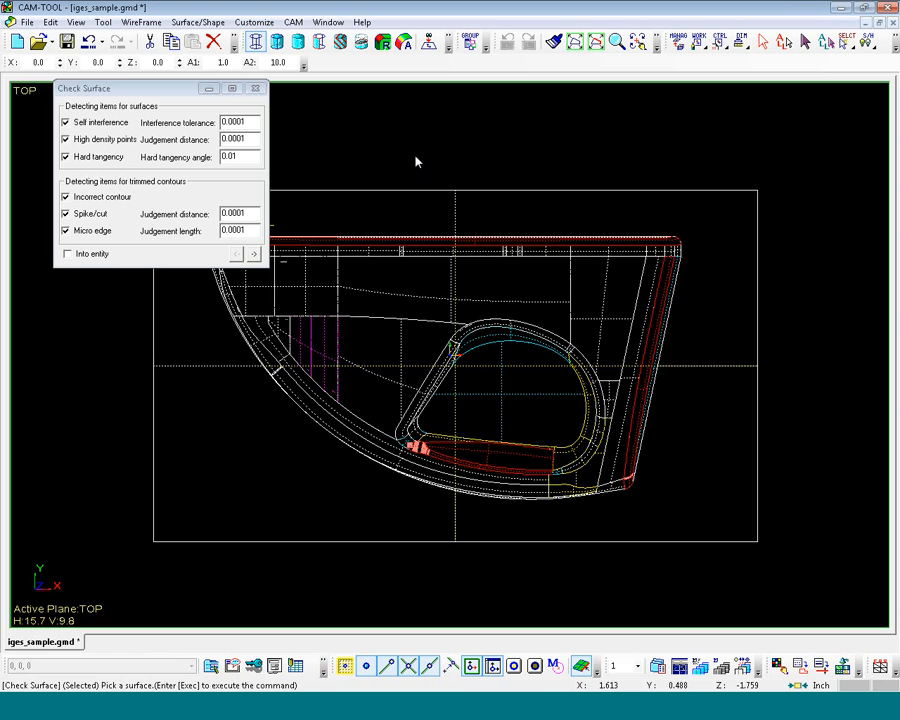
- Run Correct Surface Patch on all surfaces, using the Divide method for hard tangency
click(200, 23)
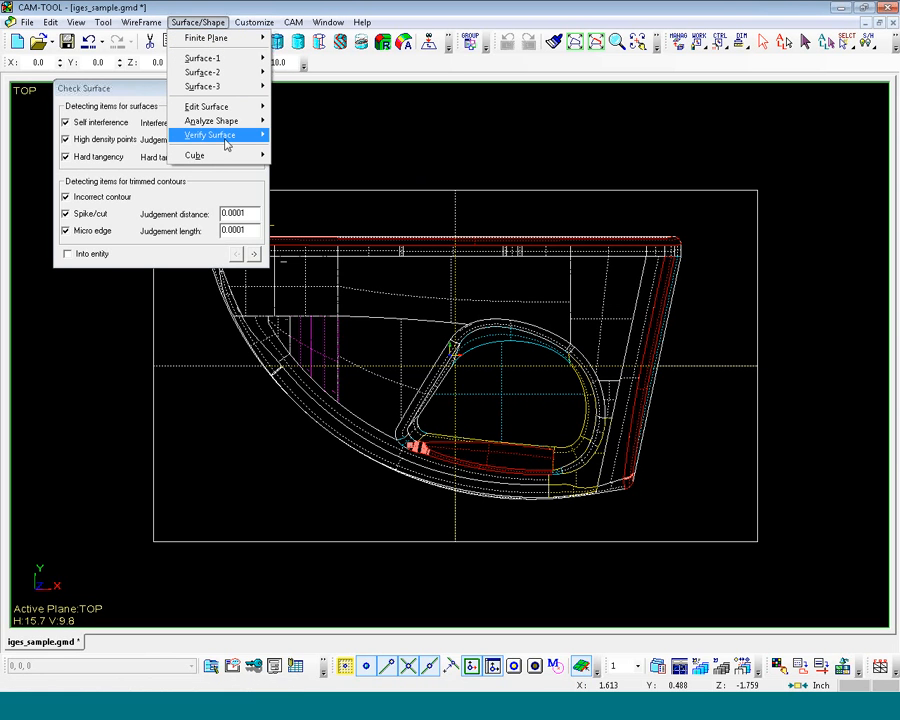
mouse_move(227, 143)
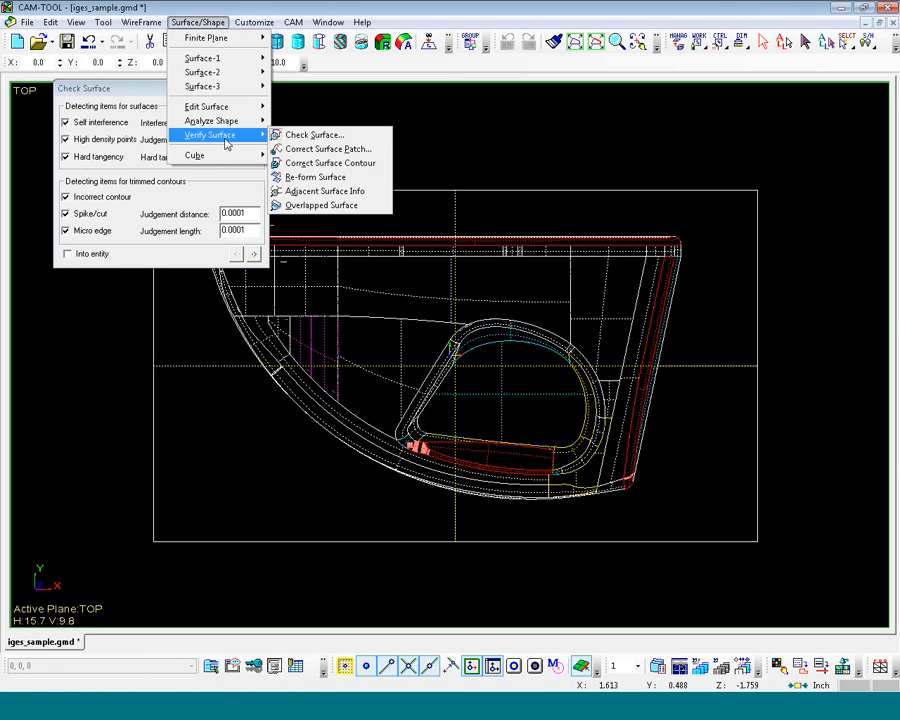
click(325, 152)
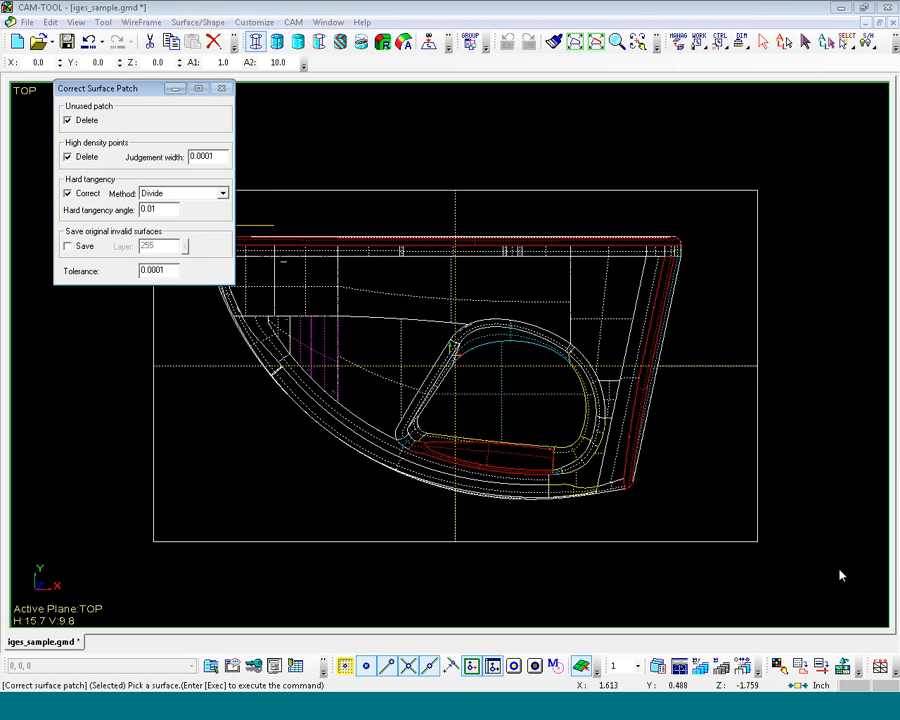
drag(810, 583, 110, 144)
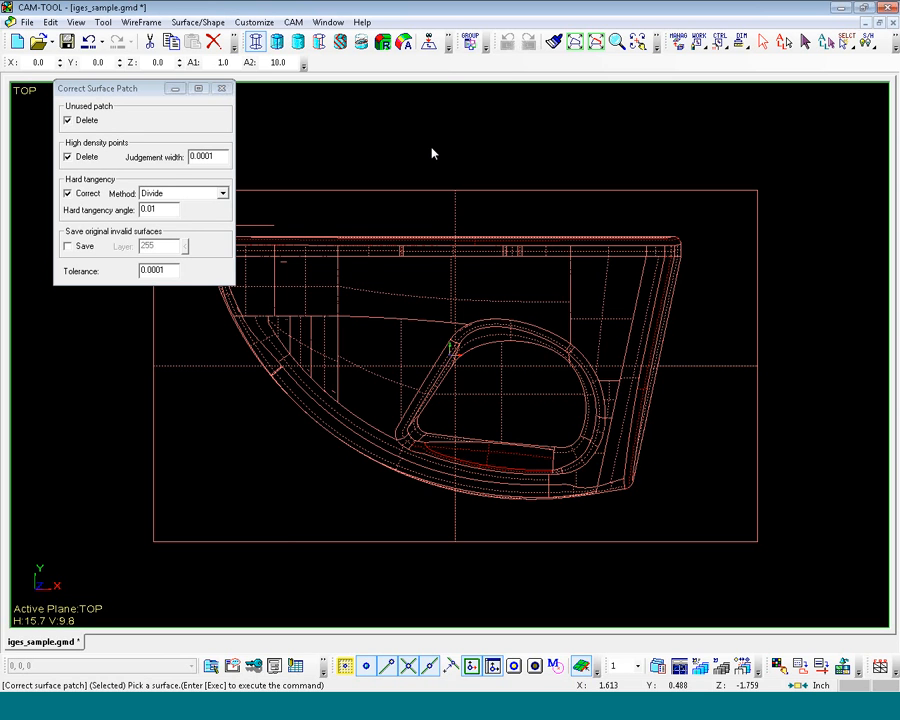
key(Return)
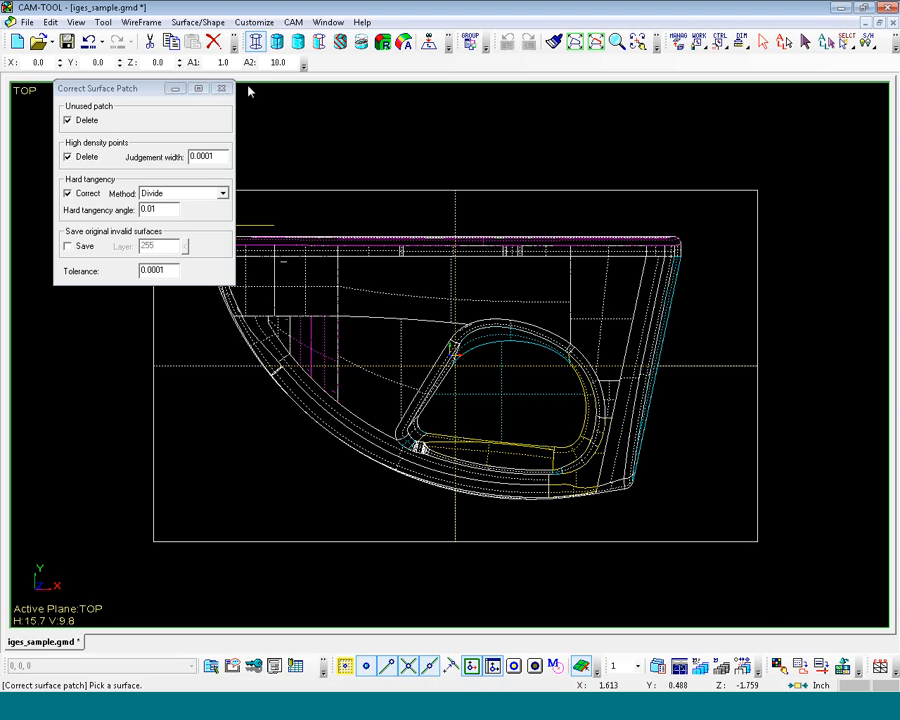
- Run Correct Surface Contour on the model's surfaces with the Spike/cut and Micro edge corrections enabled
click(198, 22)
mouse_move(230, 136)
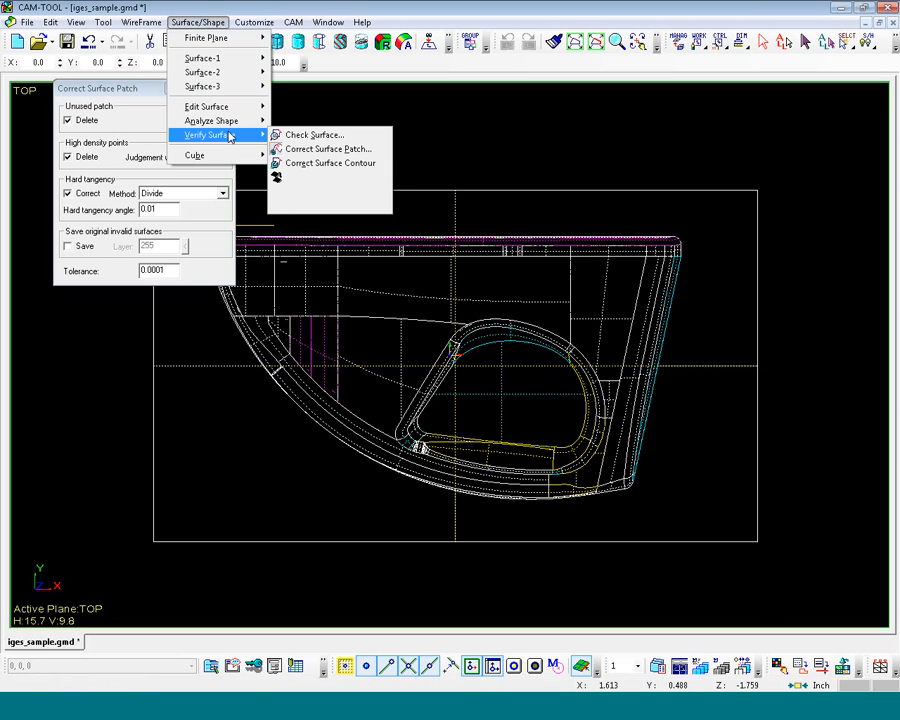
click(340, 164)
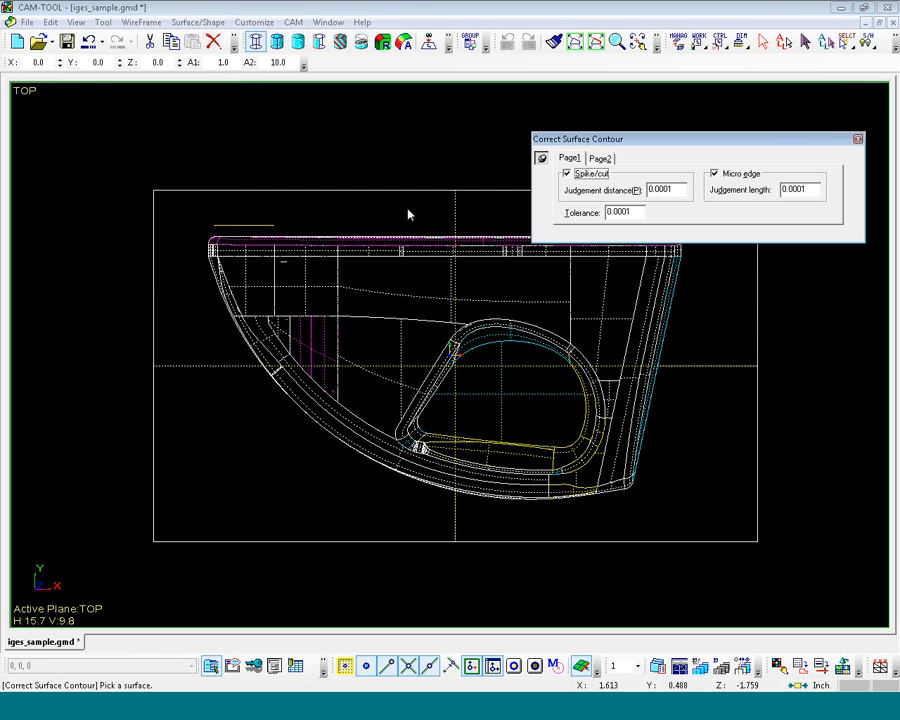
click(311, 237)
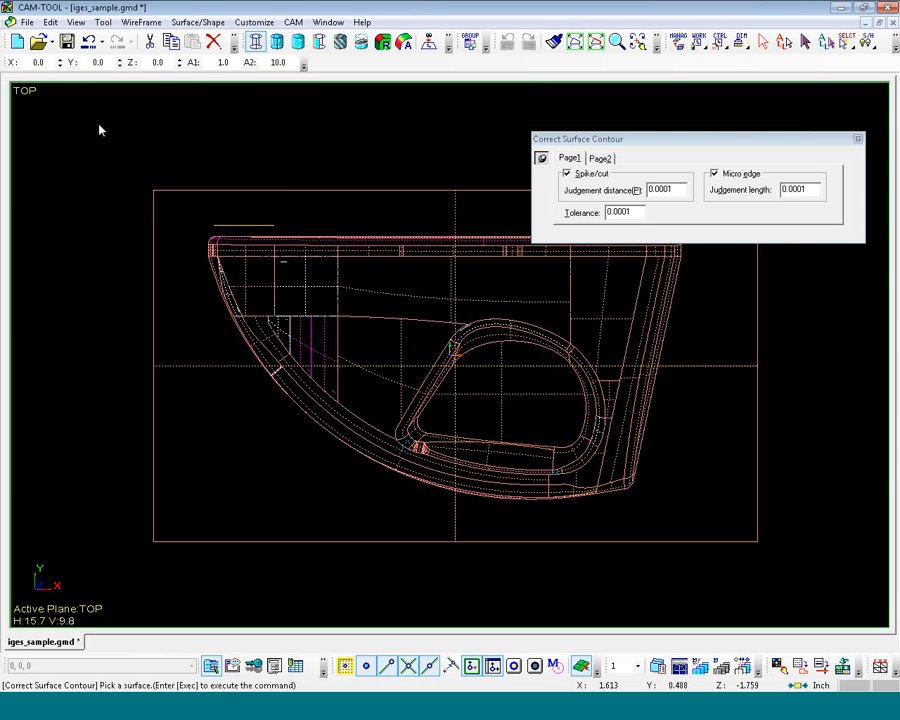
key(Return)
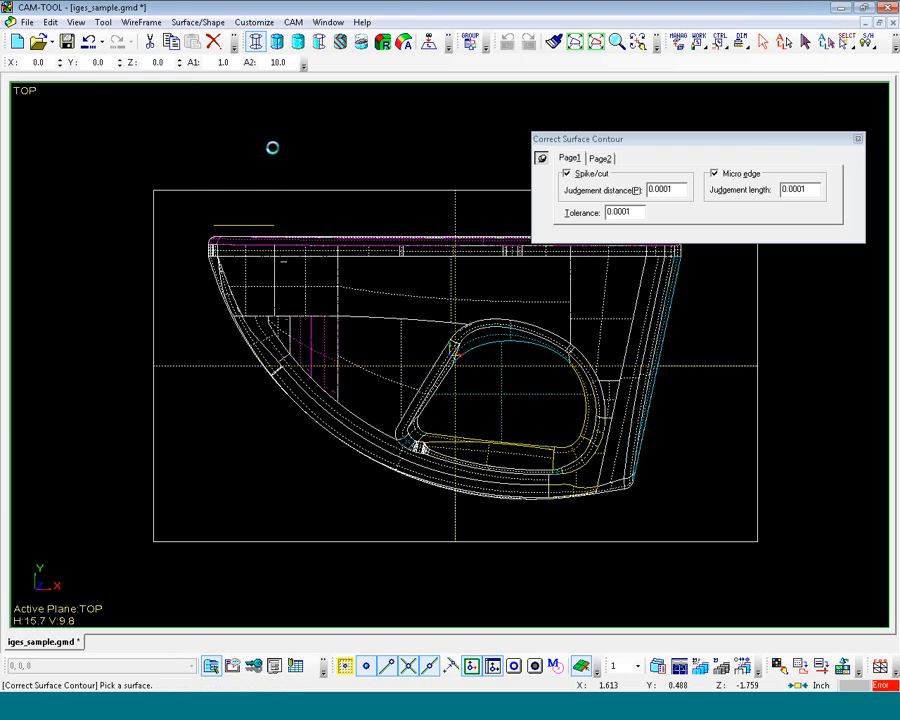
- Read the error message from the contour correction, and run Check Surface again on the whole model, dismissing its report
click(881, 686)
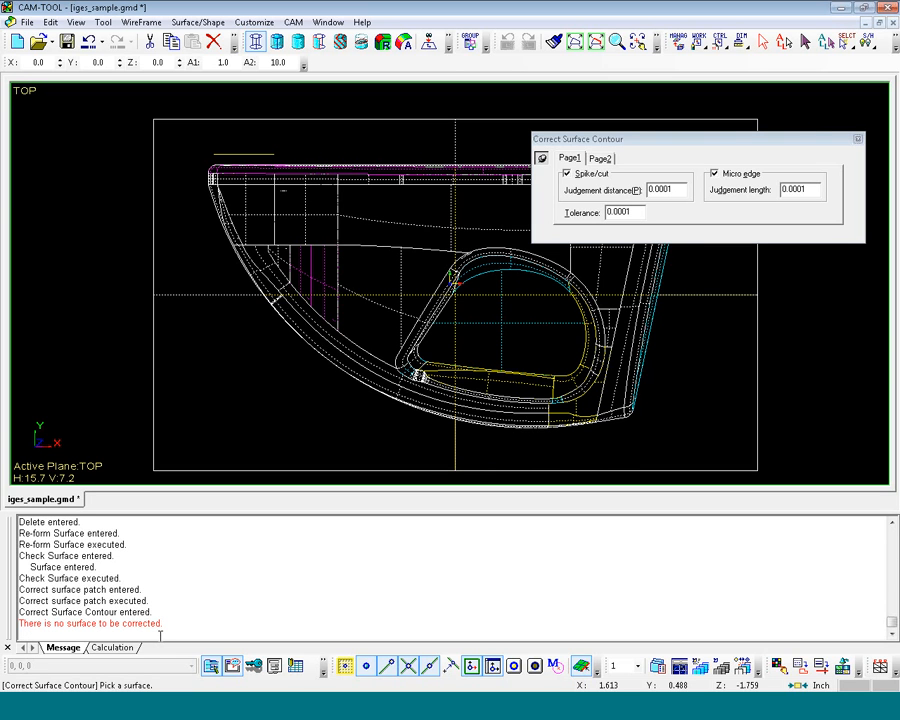
click(7, 647)
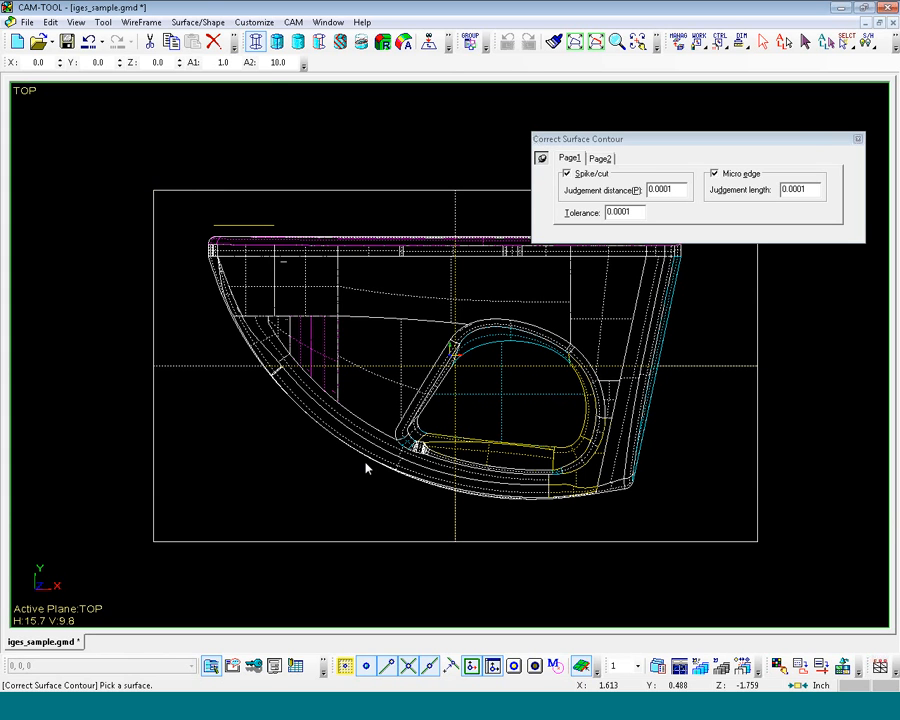
click(197, 22)
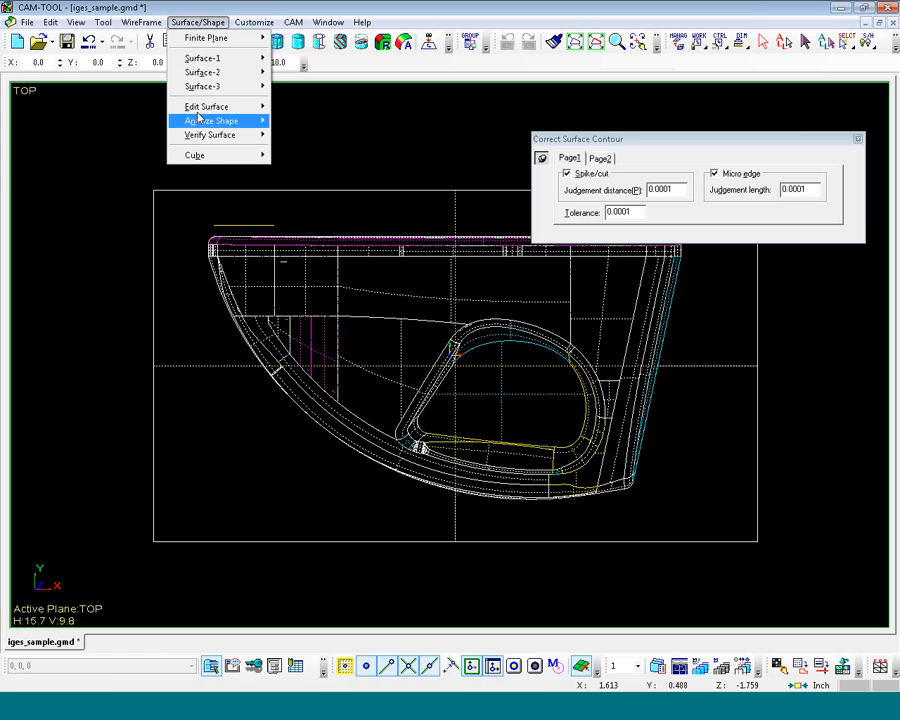
mouse_move(206, 144)
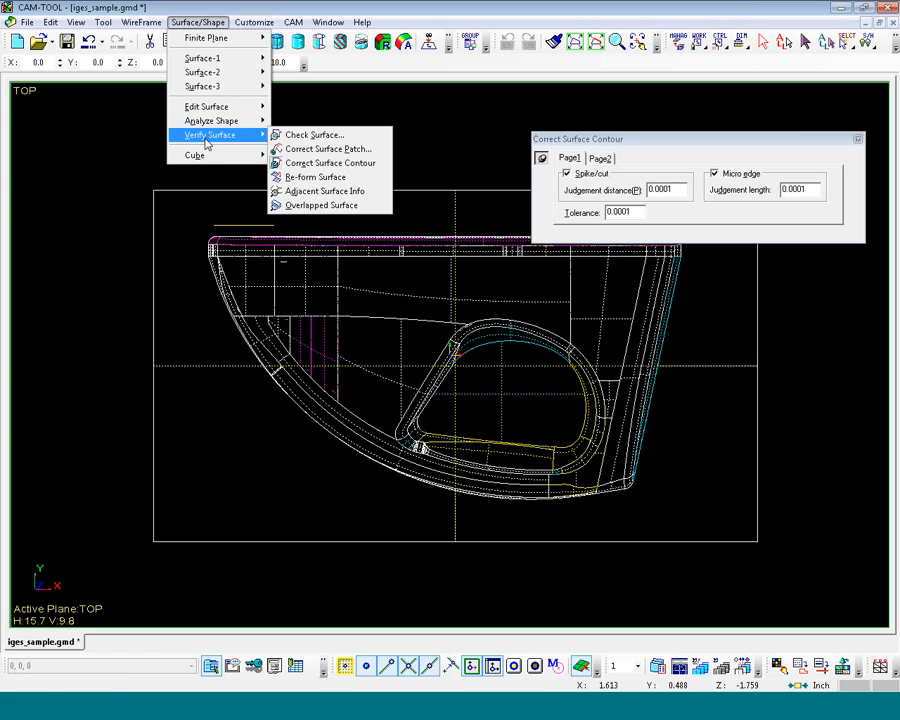
click(302, 136)
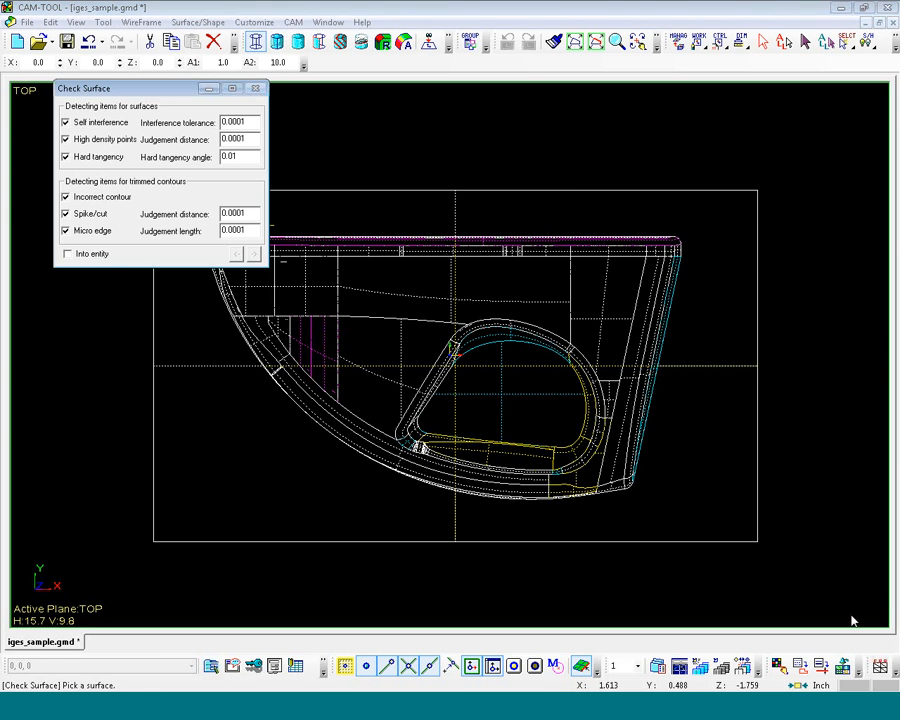
drag(813, 590, 97, 158)
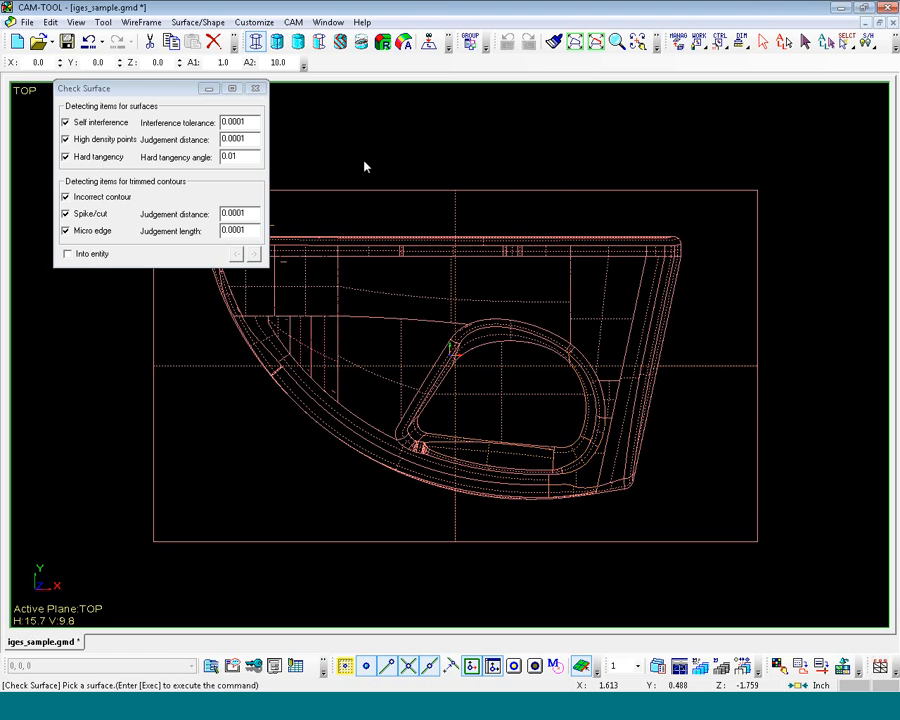
key(Return)
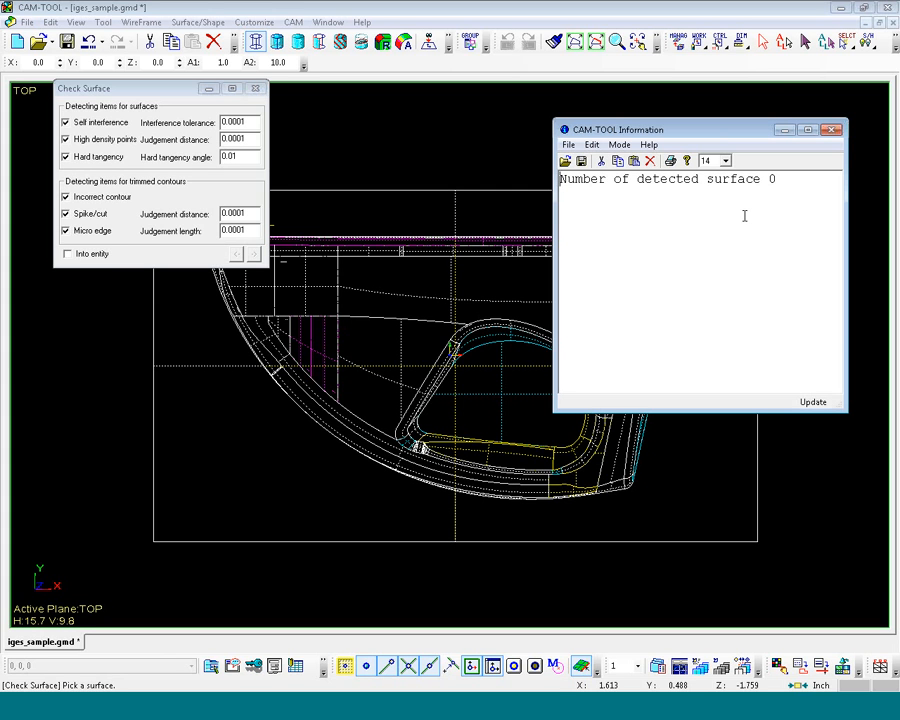
click(830, 131)
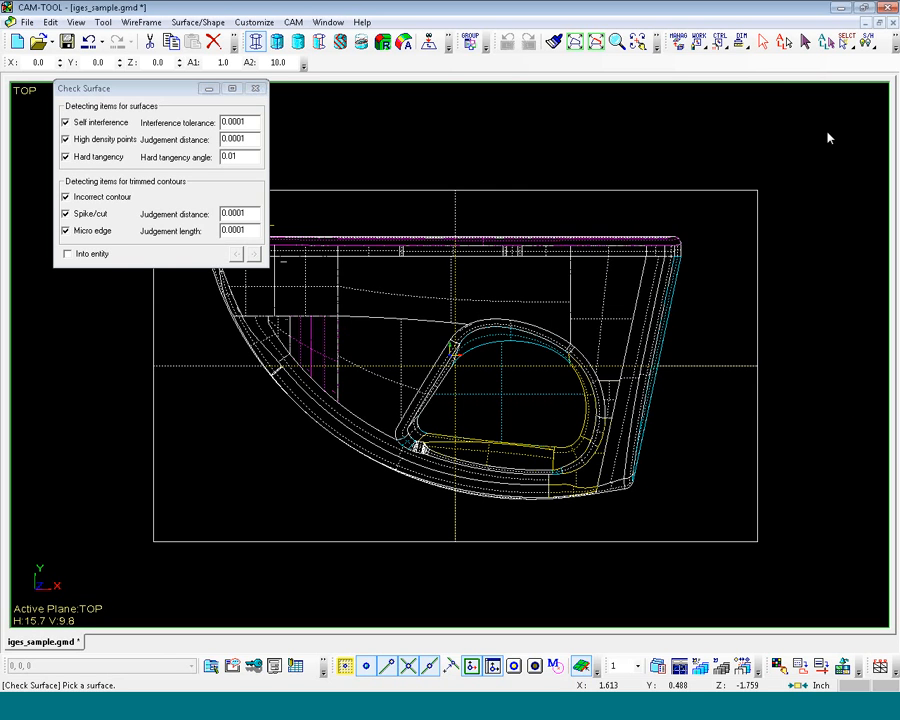
click(823, 44)
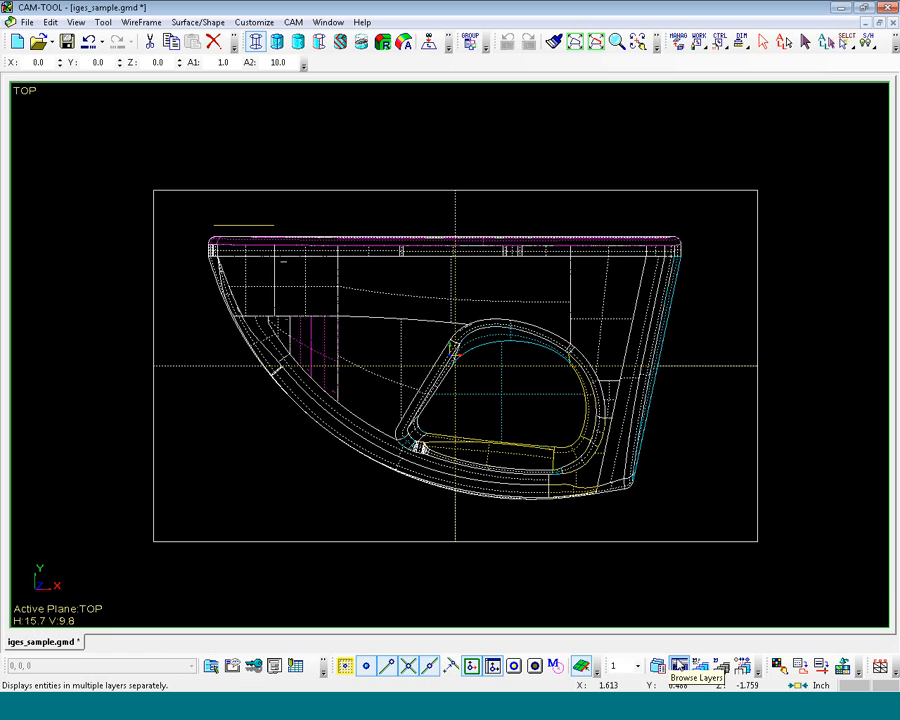
- Move all of the model's entities to layer 1 with Layer Move/Copy, checking the used layers in Browse Layers before and after
click(680, 668)
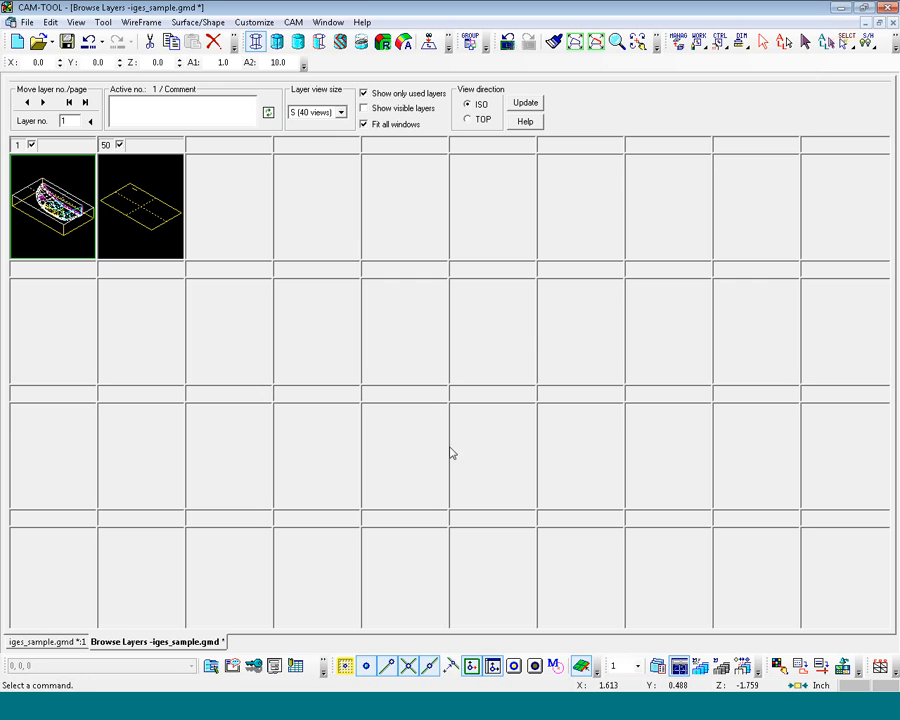
click(677, 670)
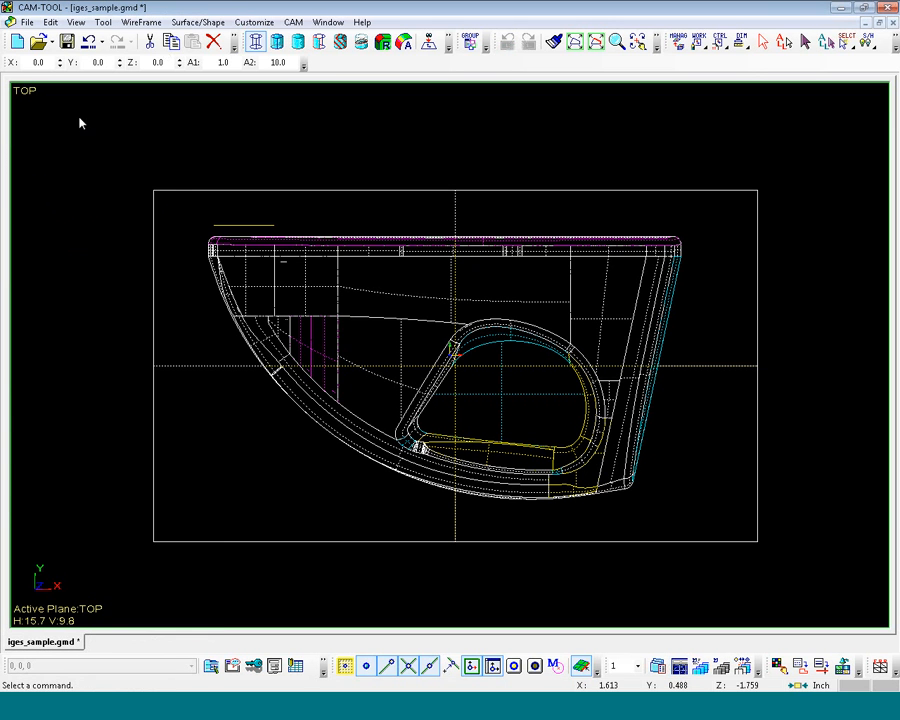
click(50, 22)
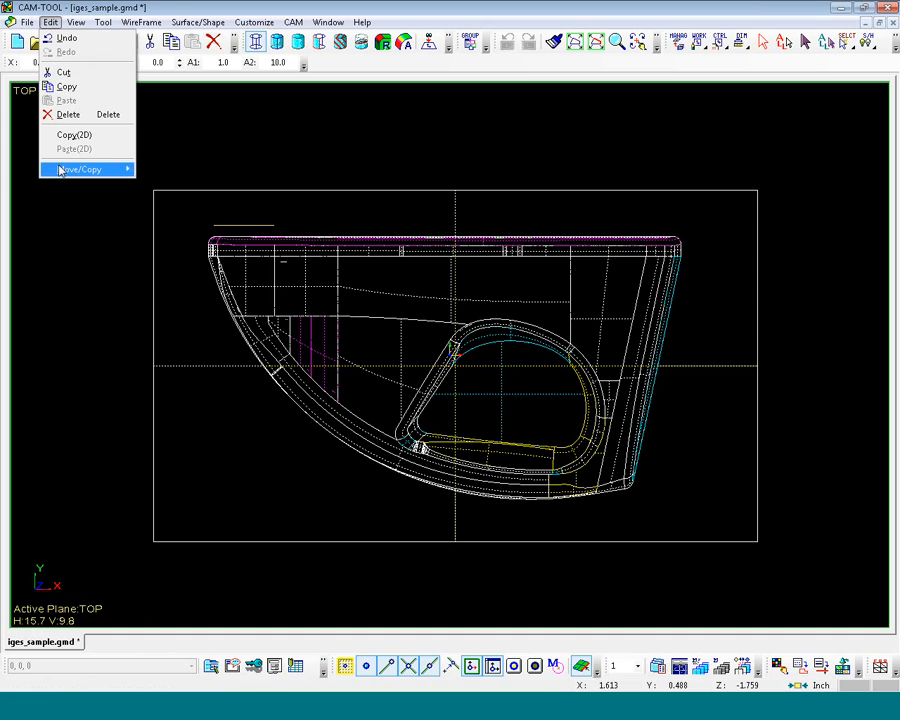
mouse_move(80, 169)
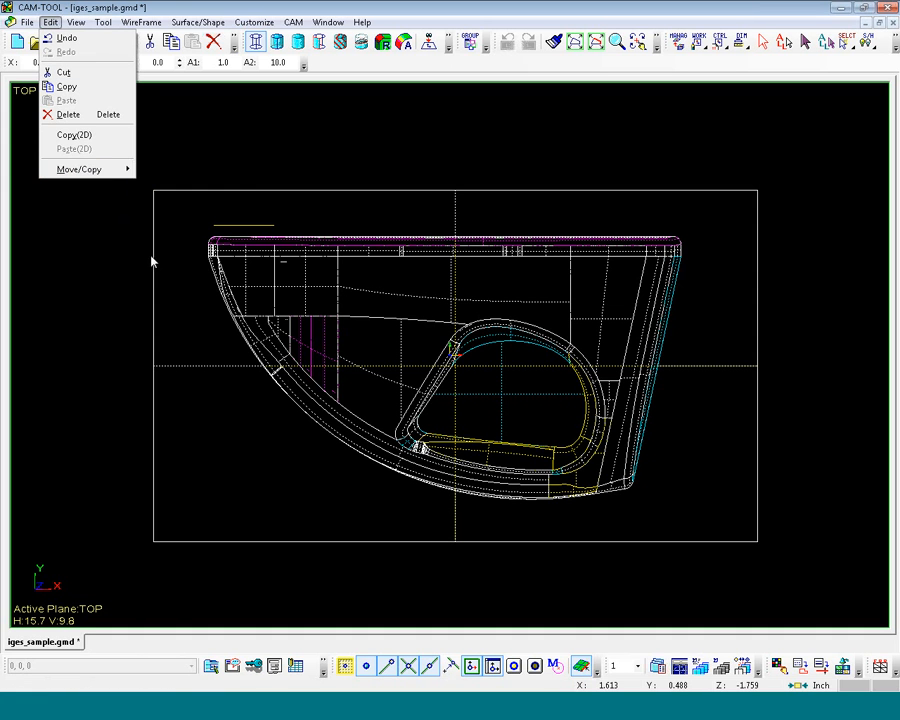
click(155, 252)
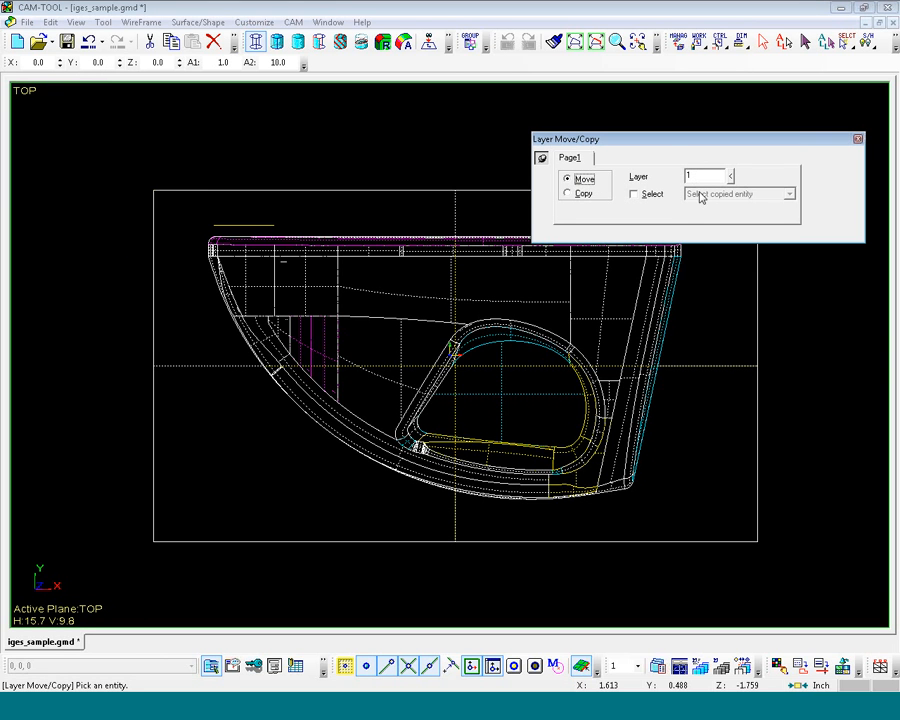
drag(110, 149, 801, 577)
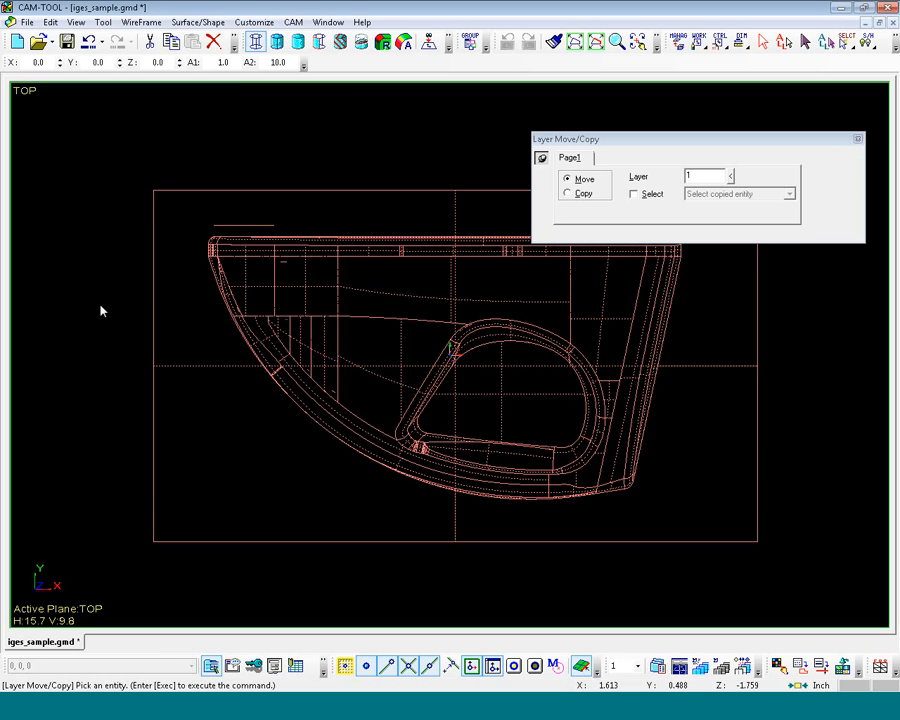
key(Return)
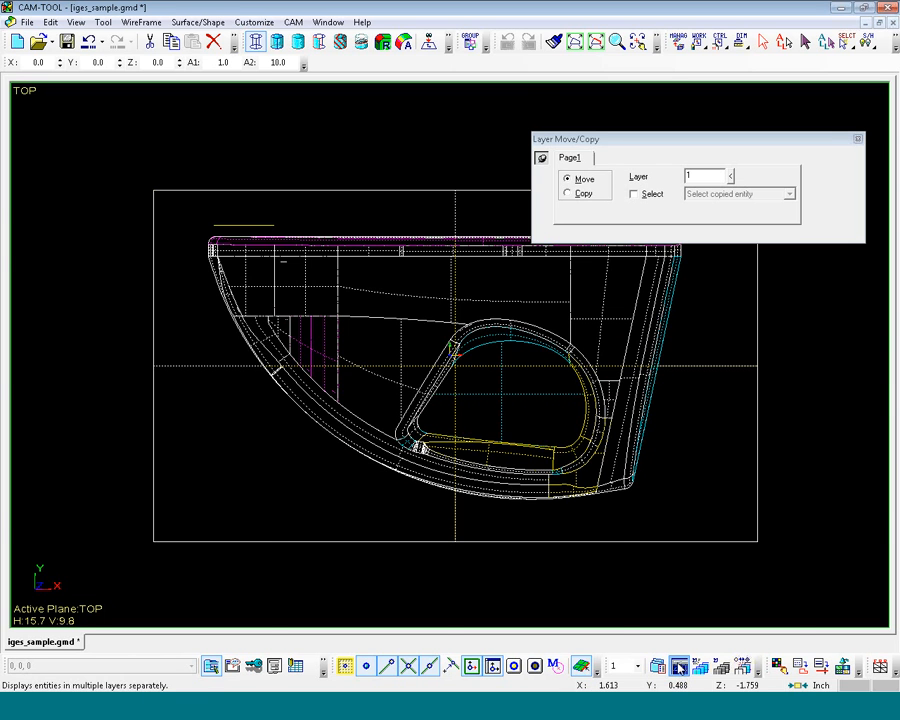
click(679, 665)
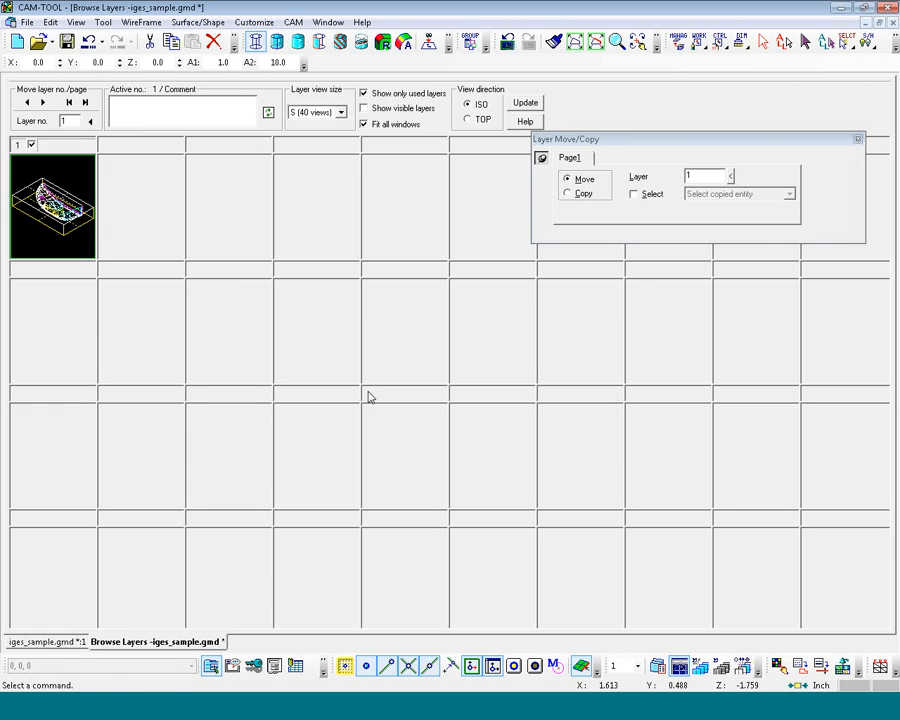
click(680, 668)
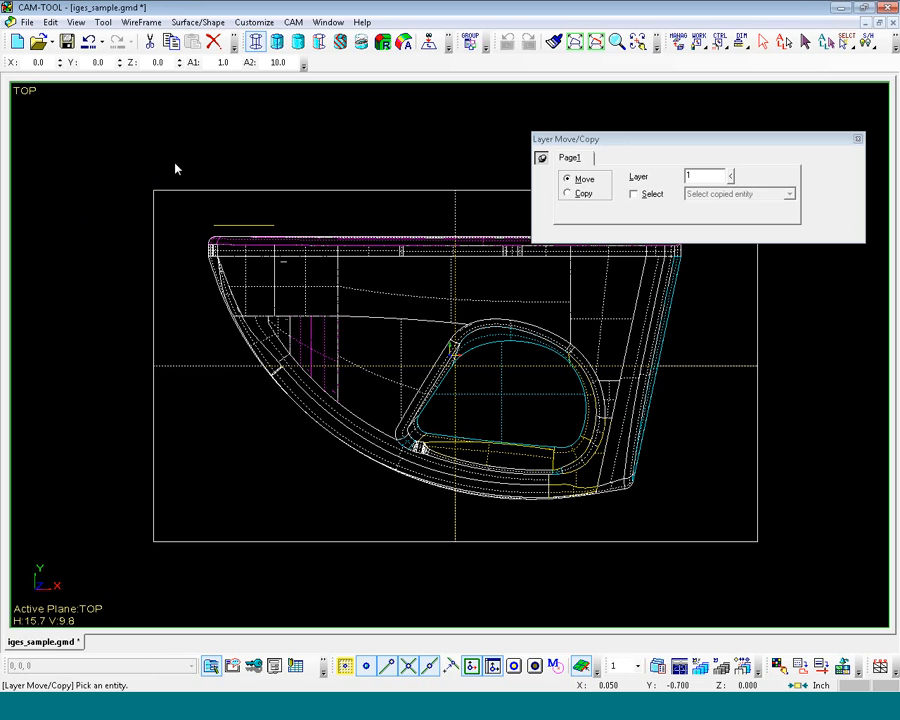
click(858, 139)
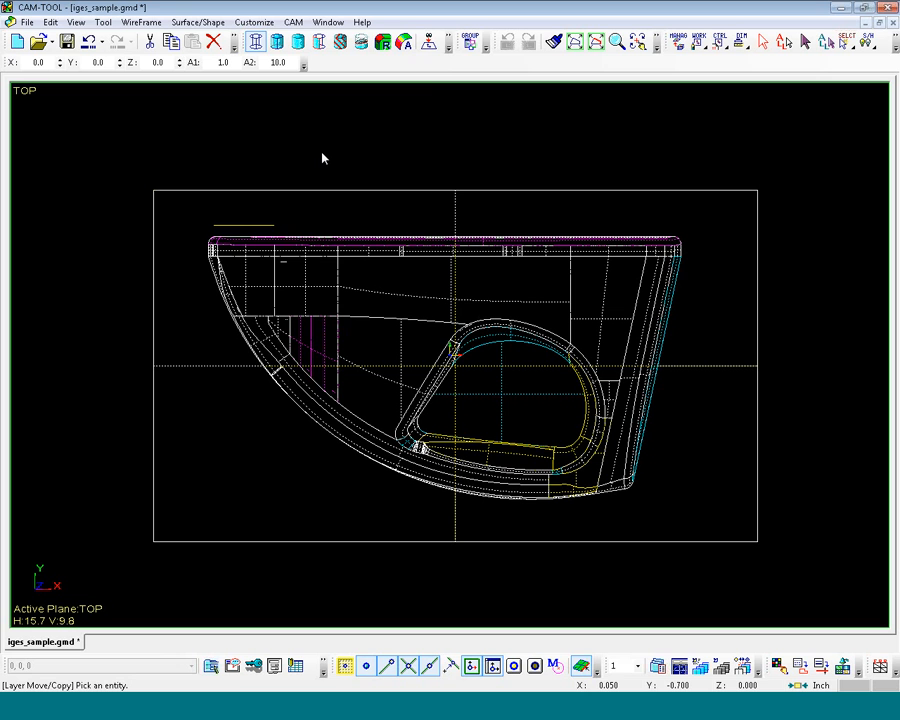
- Examine the Auto shape setting layer assignments in the CAM Environment, and leave without changing them
click(293, 22)
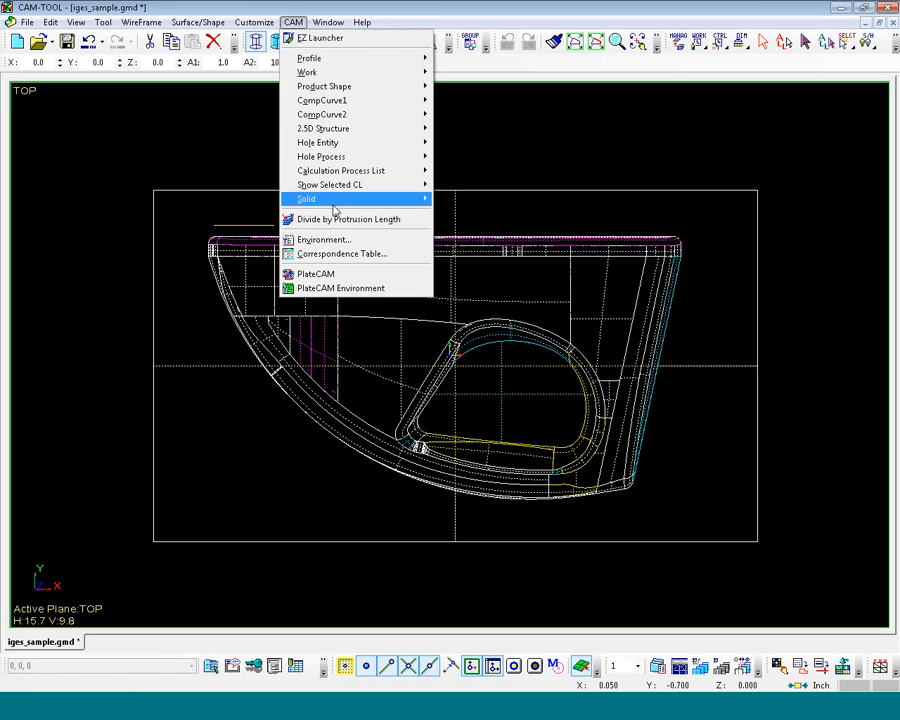
click(335, 240)
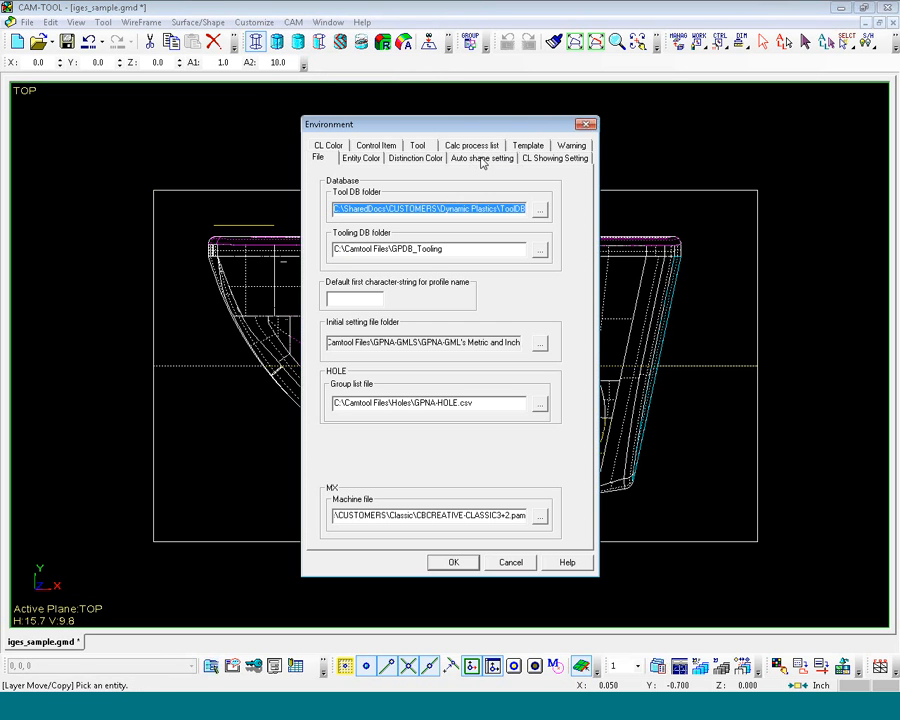
click(481, 159)
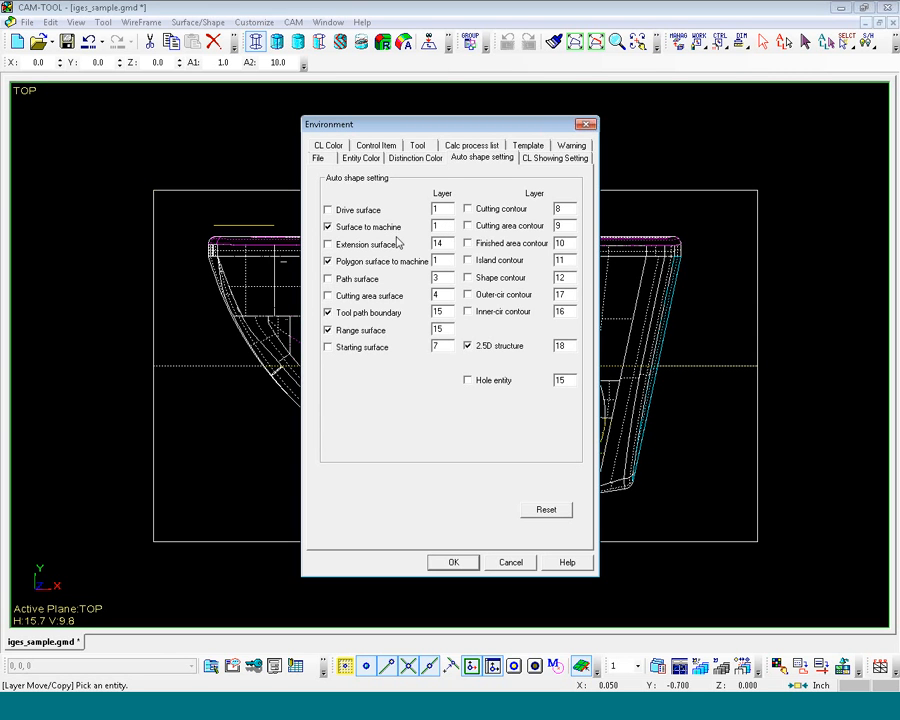
click(512, 565)
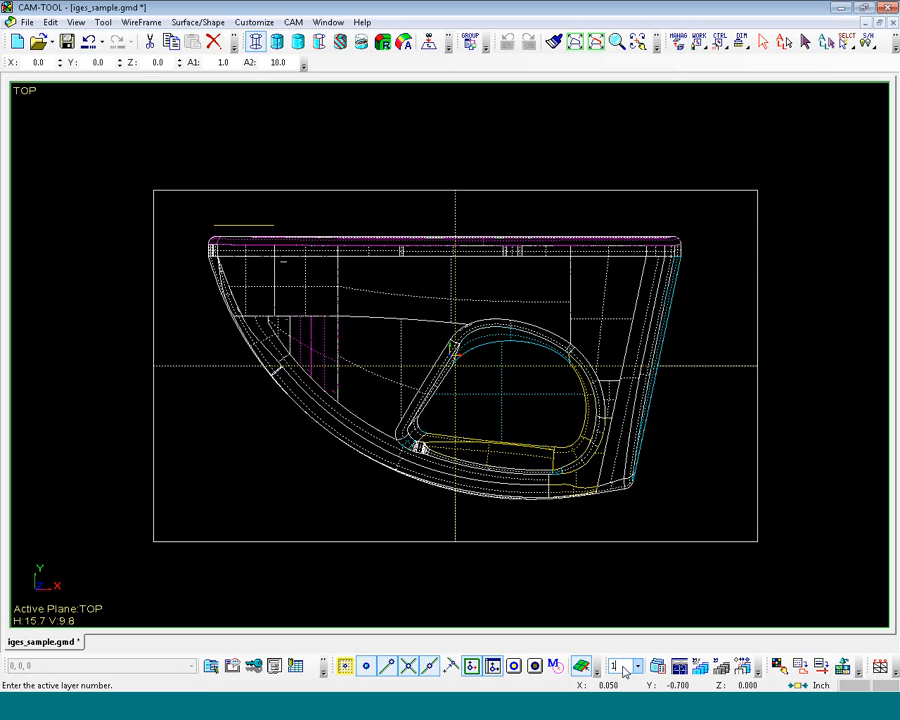
- Make layer 10 active and create a boundary cube around the whole model, without margin or rounding up
text(0)
key(Return)
click(208, 23)
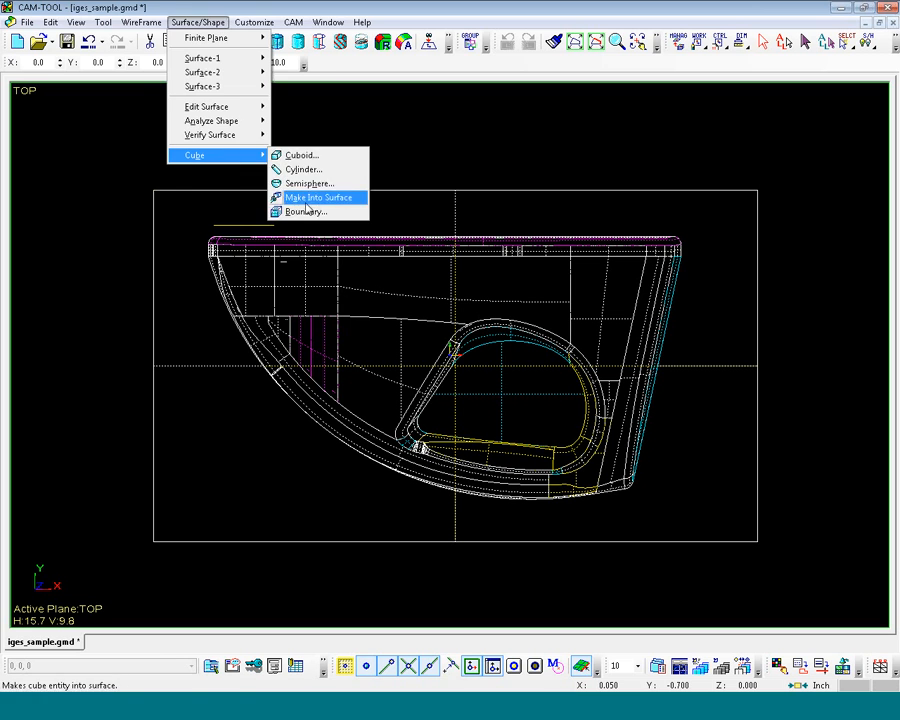
click(303, 208)
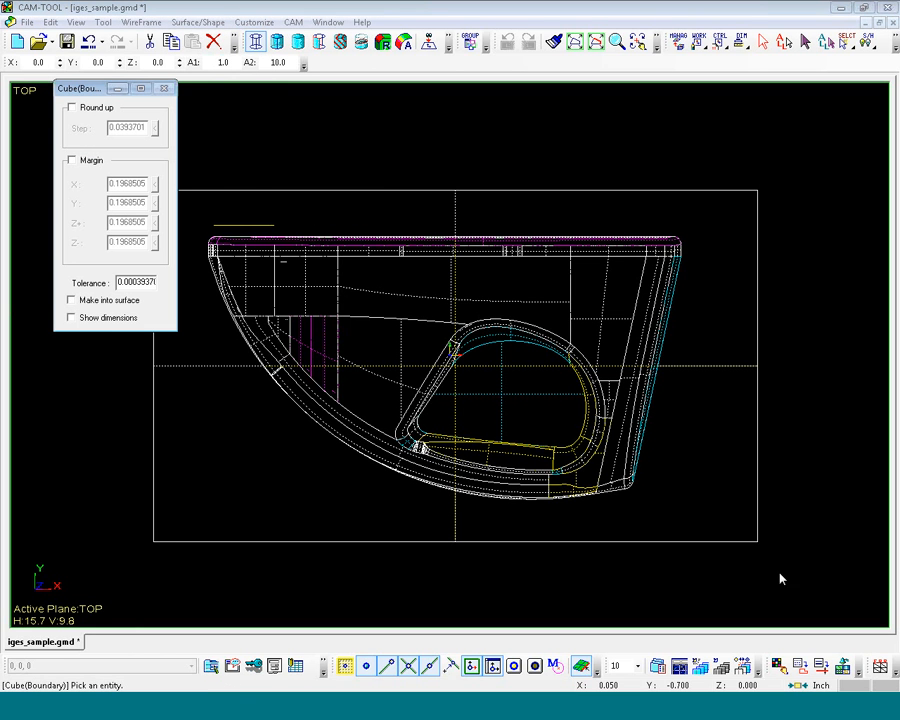
drag(792, 589, 135, 163)
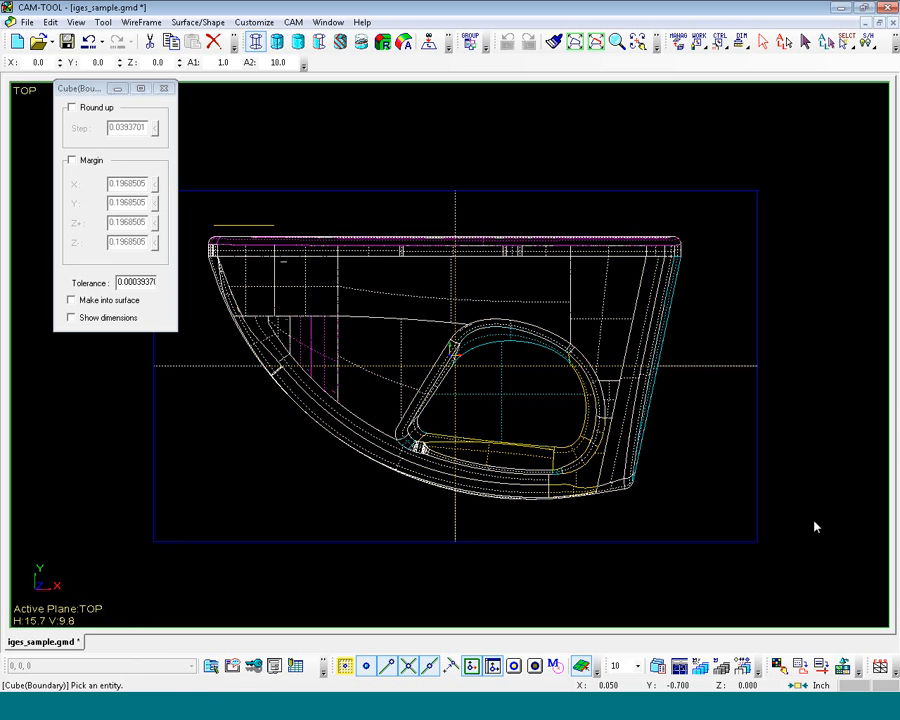
middle_drag(814, 525, 736, 354)
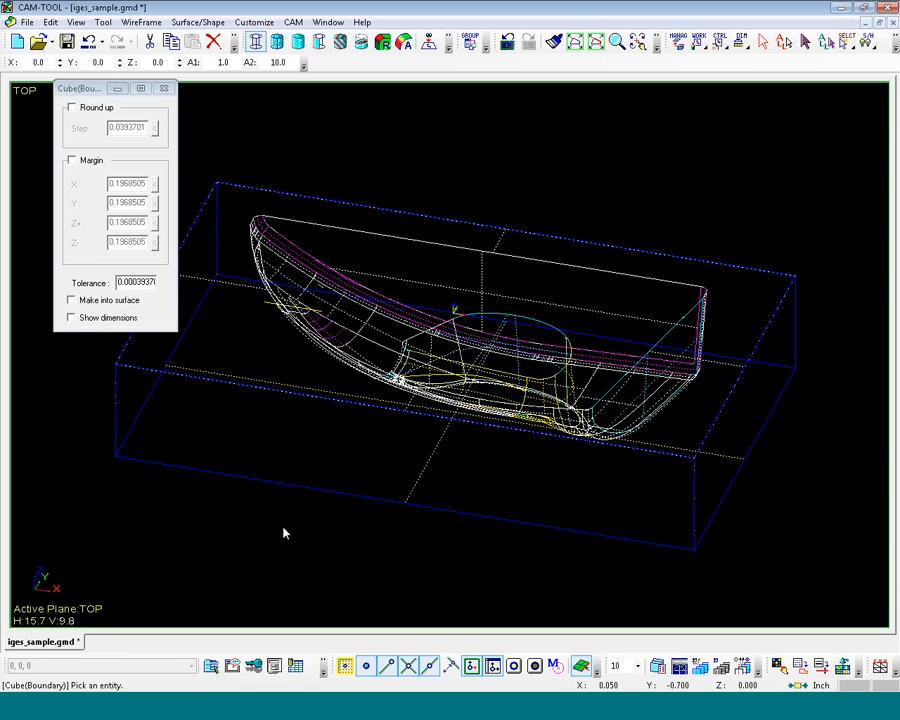
- Check the boundary cube's layer in Browse Layers, end the Cube command and return to the model view
click(679, 666)
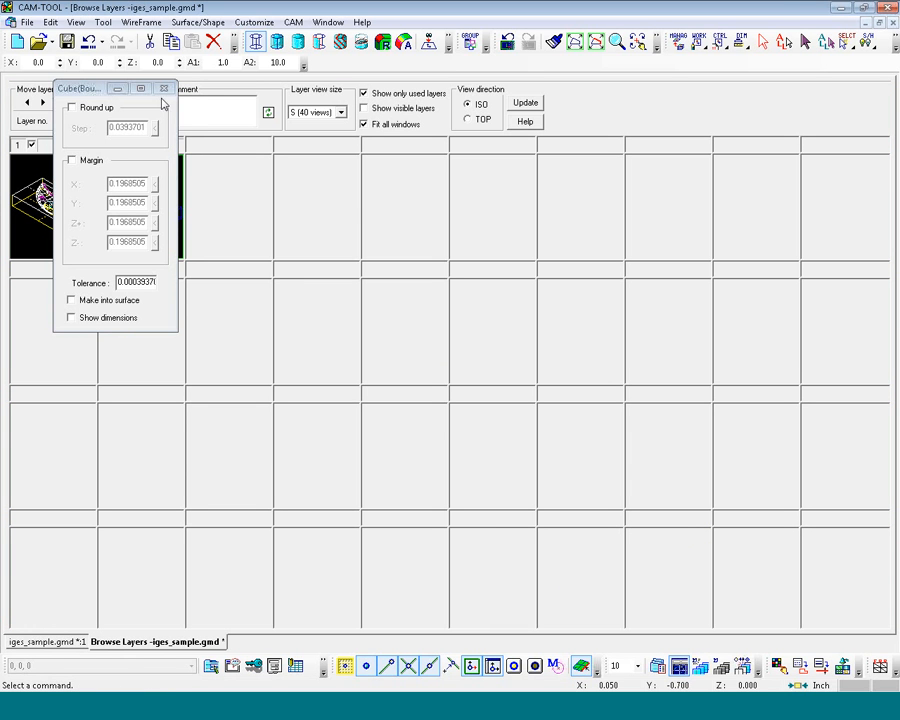
drag(84, 88, 302, 154)
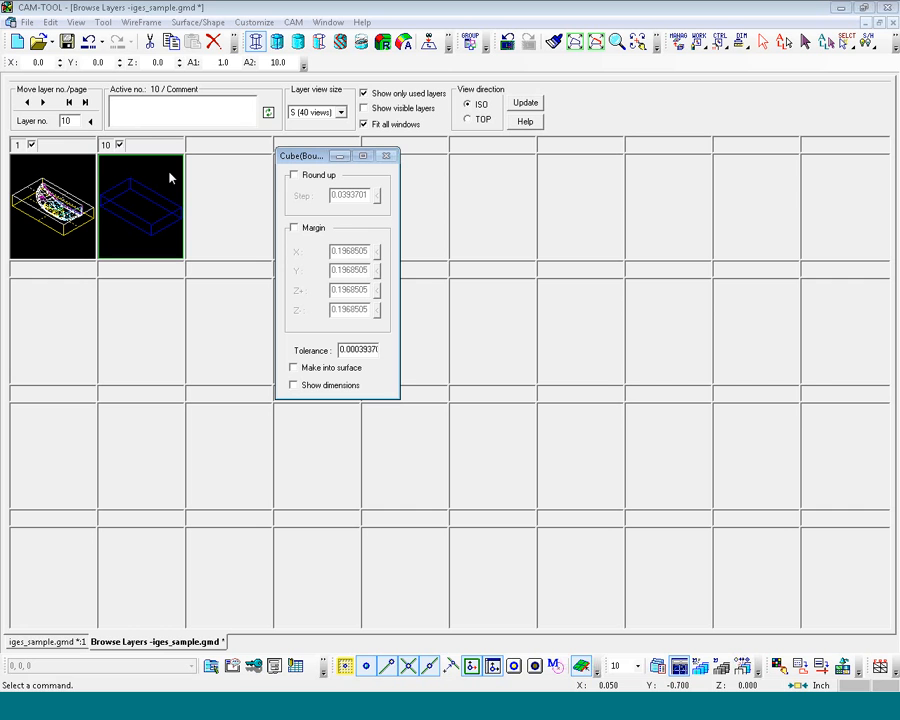
click(825, 44)
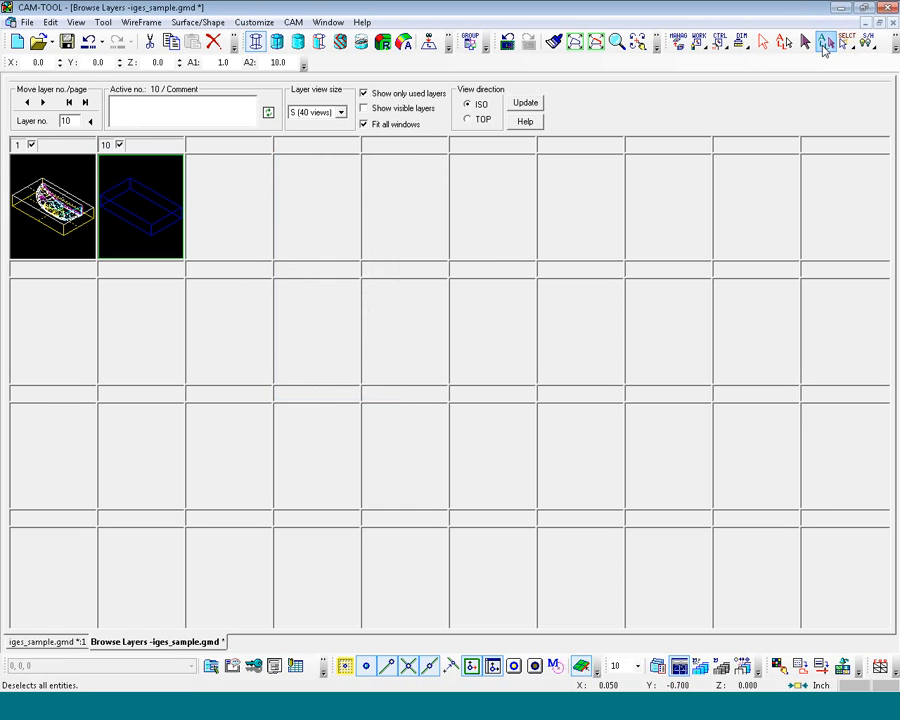
click(679, 665)
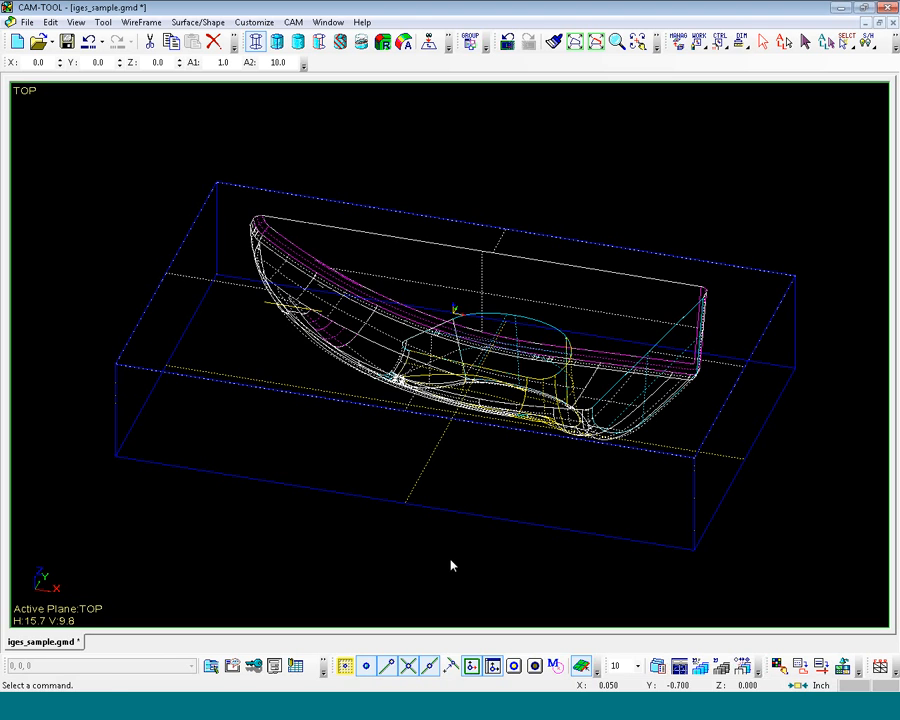
- Make layer 15 active and create a rectangular finite plane in the XY plane between opposite bottom corners of the boundary cube
click(625, 665)
key(BackSpace)
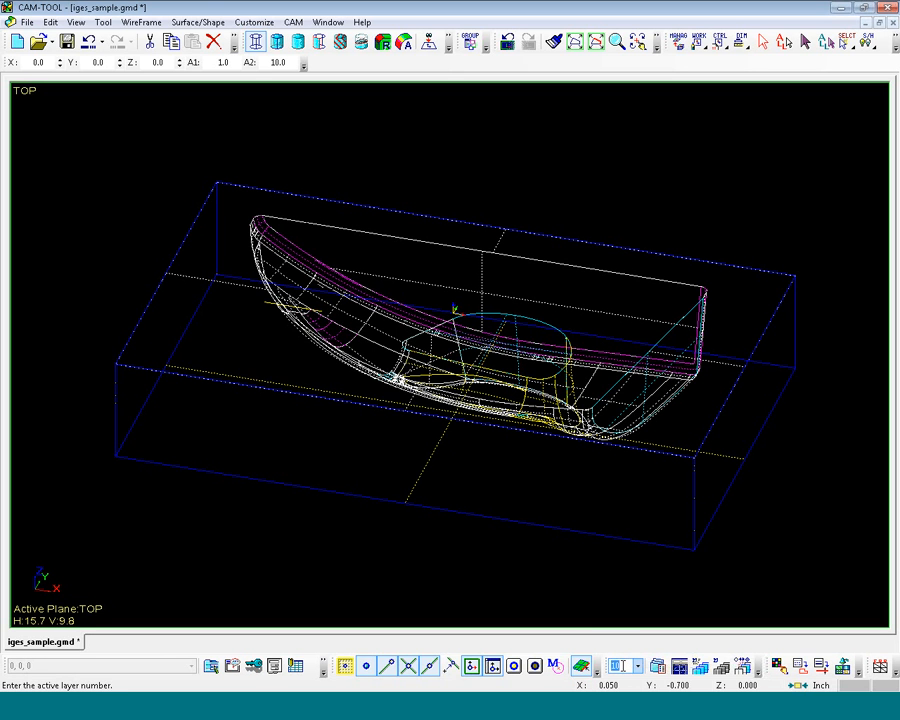
text(5)
key(Return)
click(198, 22)
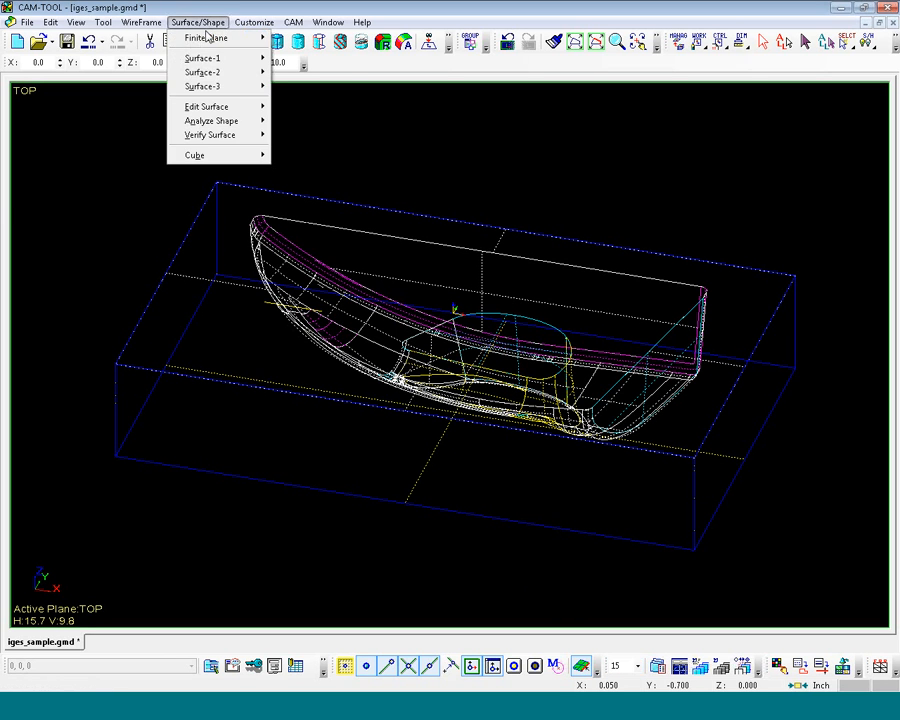
mouse_move(208, 42)
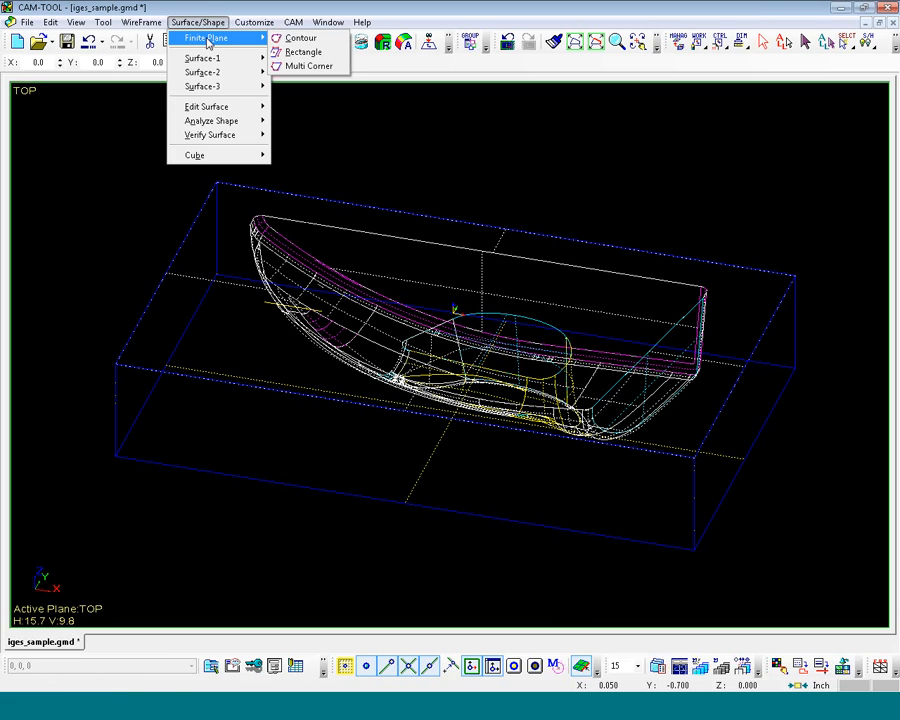
click(302, 52)
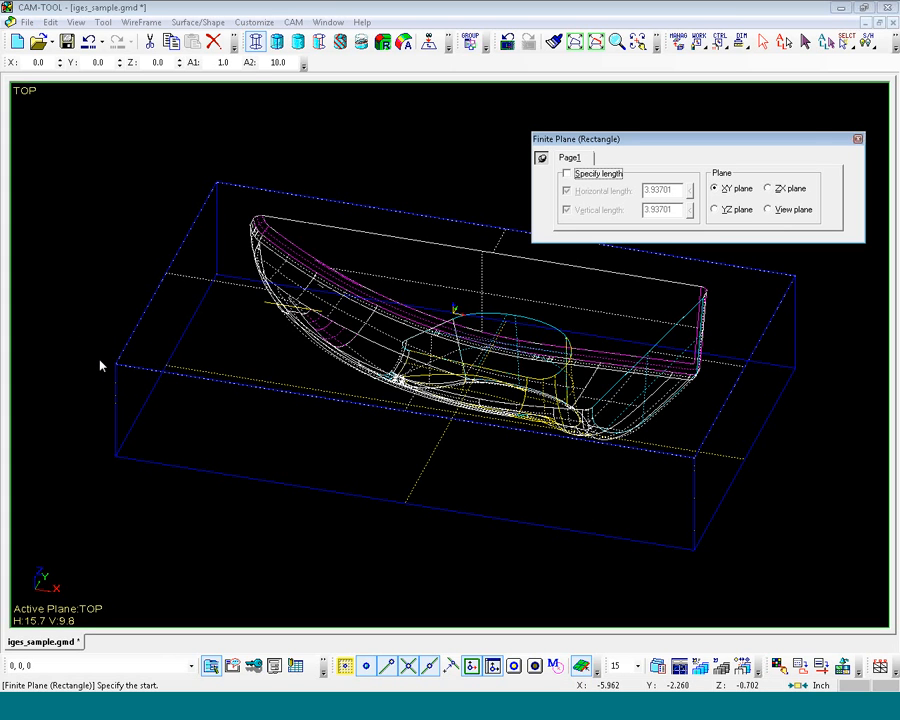
click(117, 457)
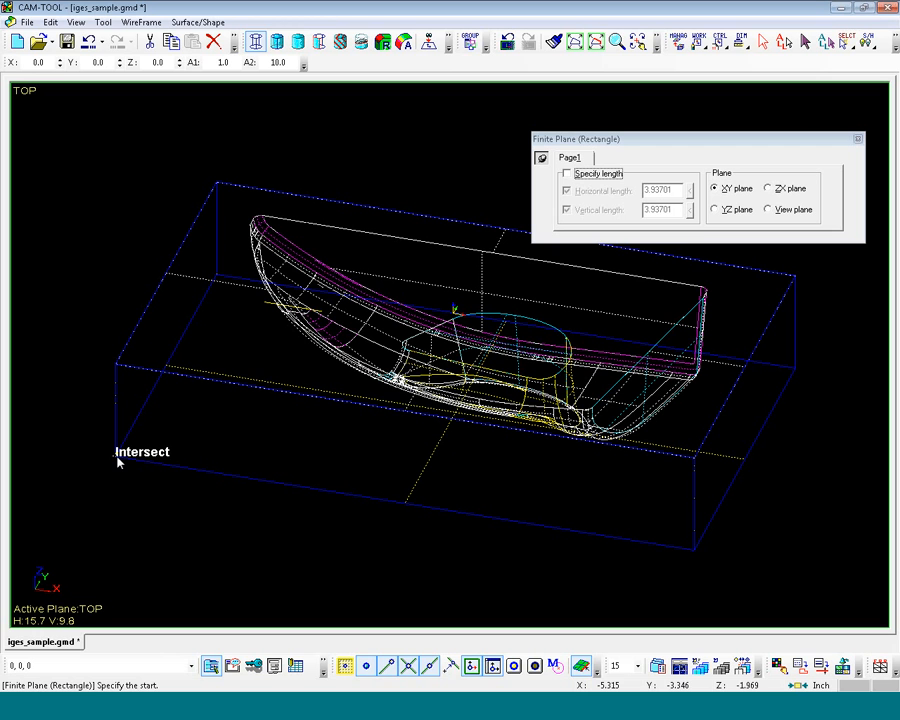
click(117, 457)
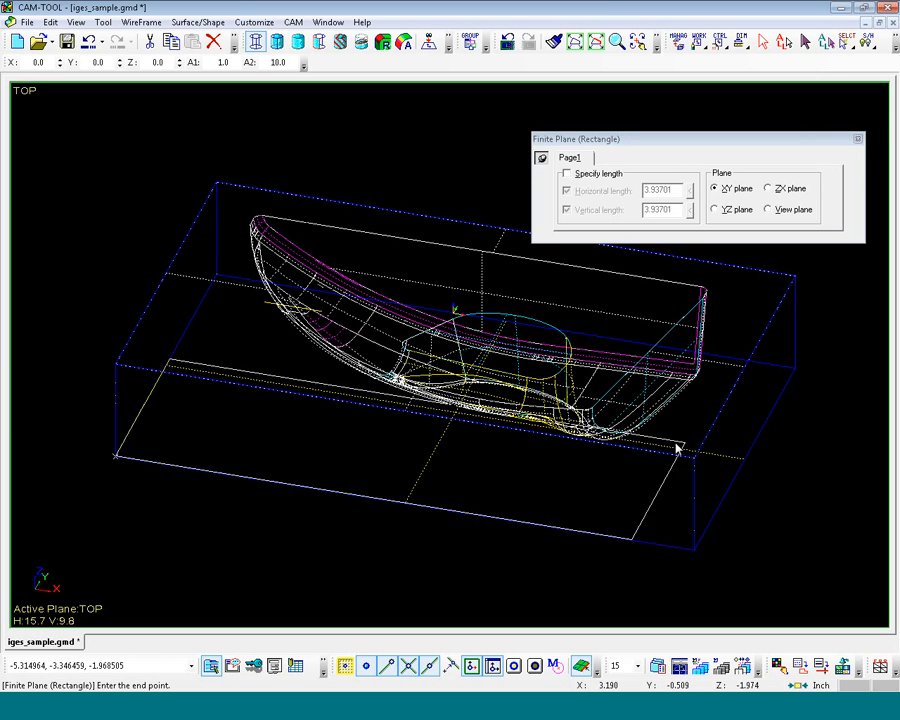
click(795, 372)
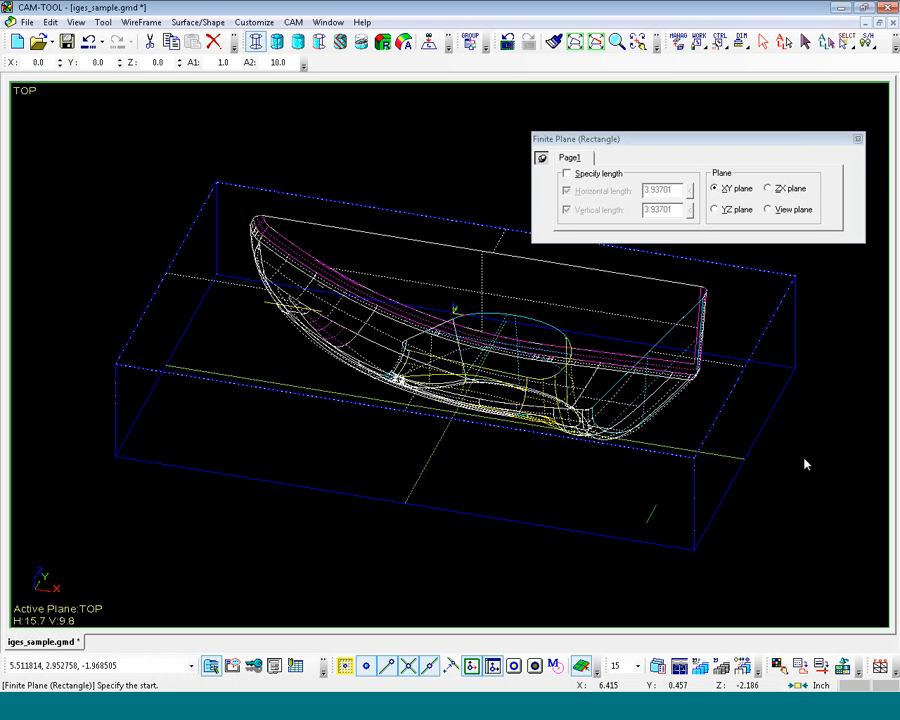
- End the Finite Plane command, check the new plane's layer in Browse Layers, and return to the model view
click(825, 42)
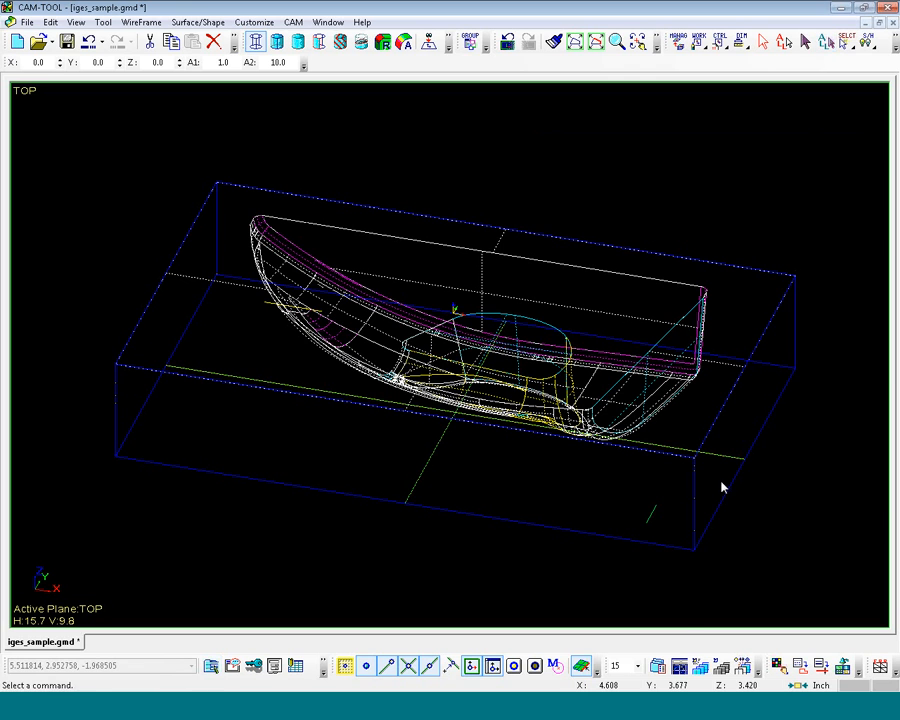
click(680, 666)
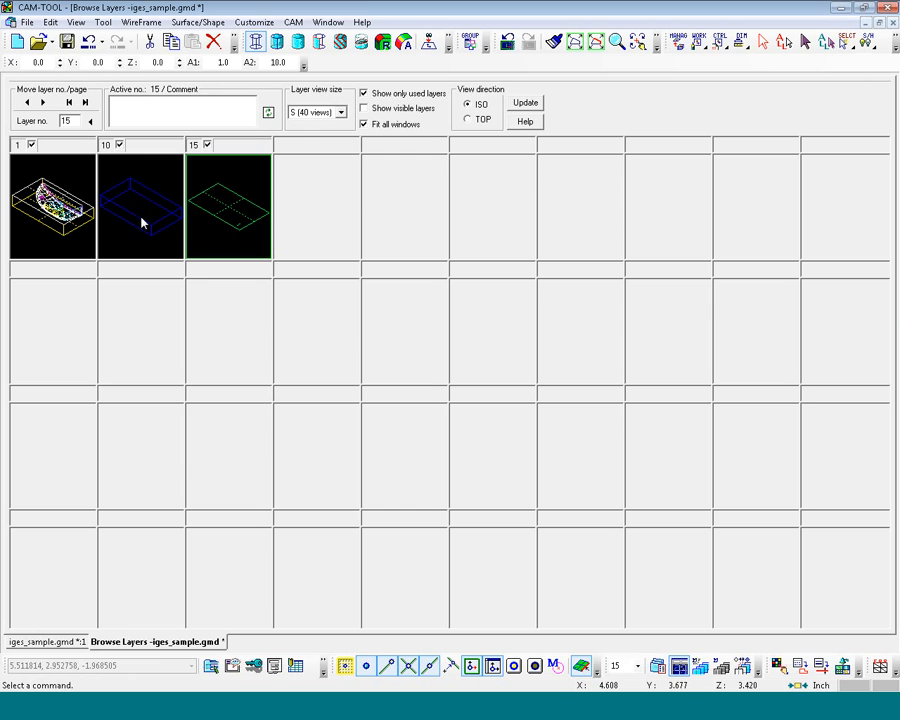
click(679, 666)
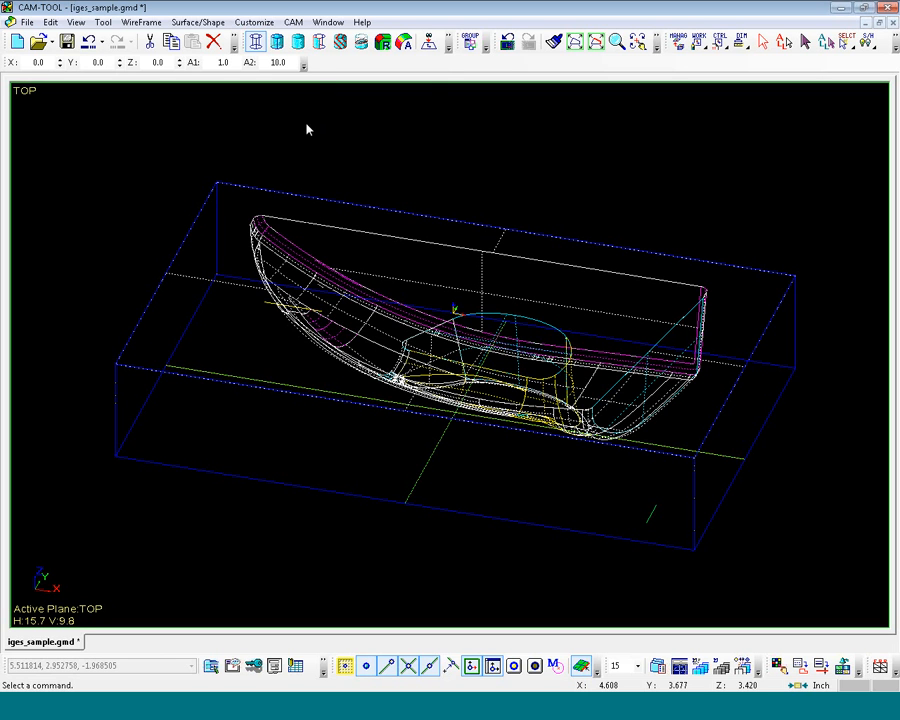
- Create a new calculation process list named model1 in the default folder
click(293, 23)
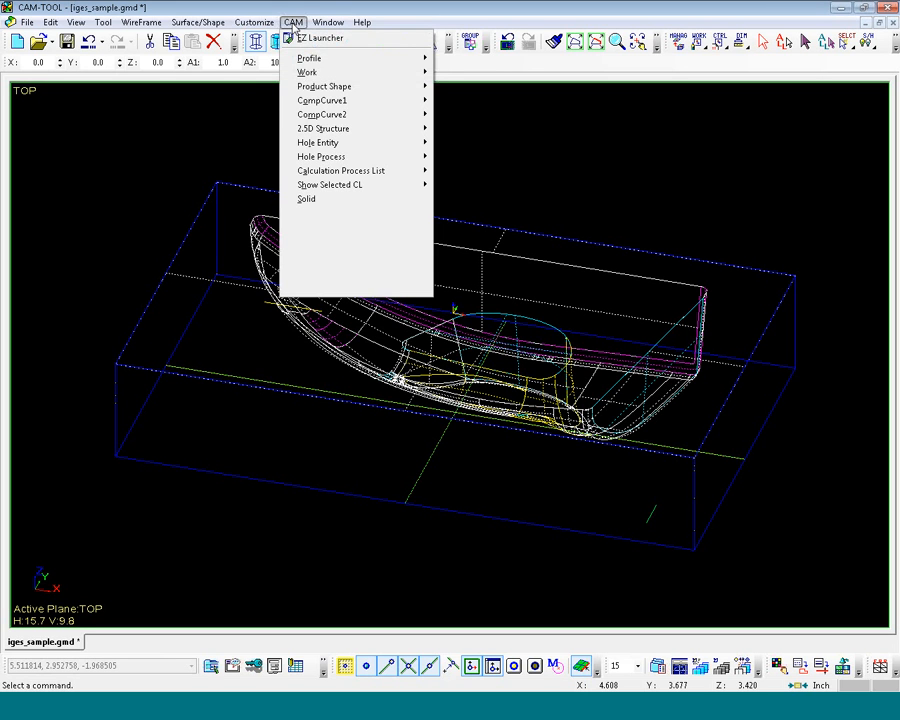
mouse_move(374, 171)
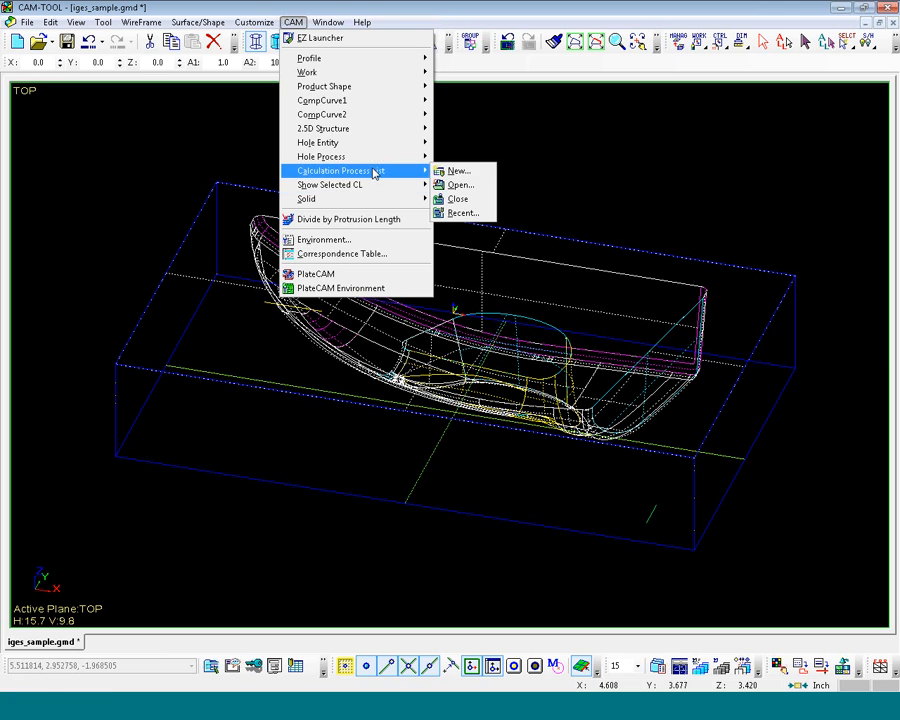
click(458, 172)
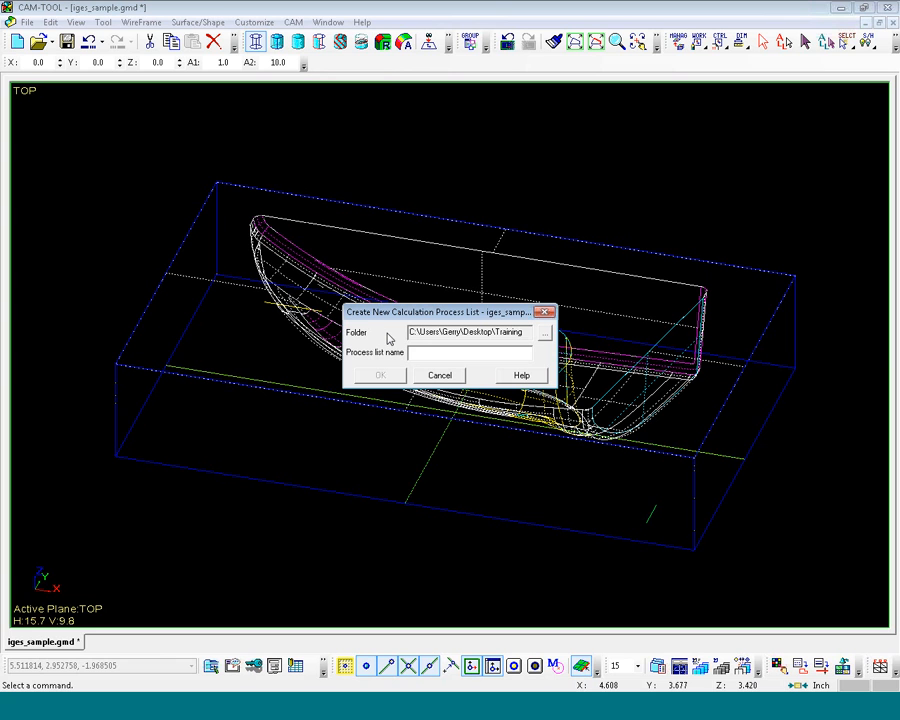
text(model1)
click(381, 375)
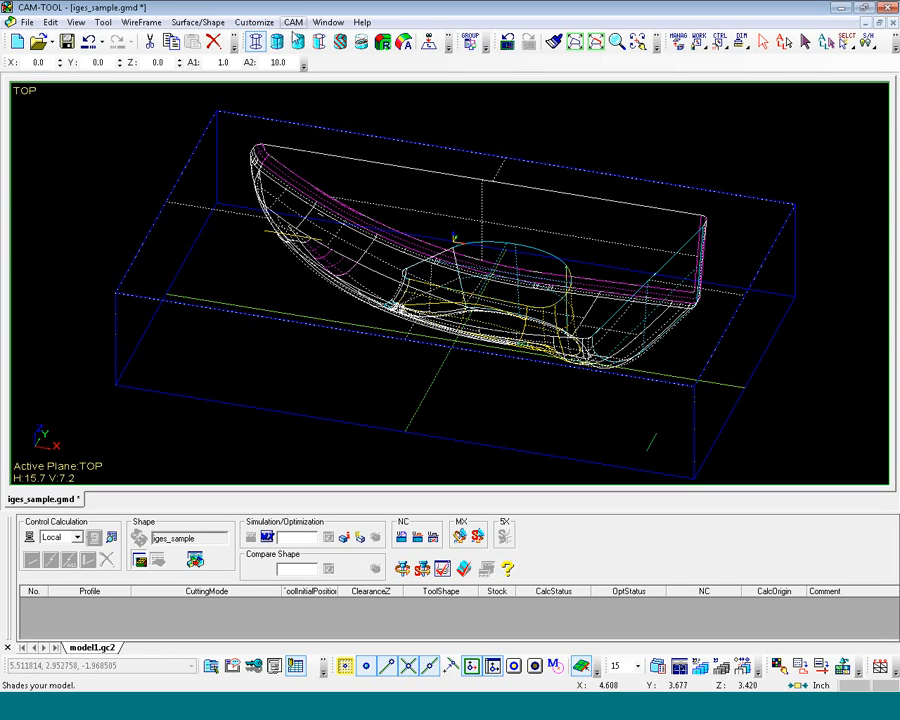
- Create a new work named stock with Workshape as the creating method, keeping the default mesh width and tolerance
click(294, 22)
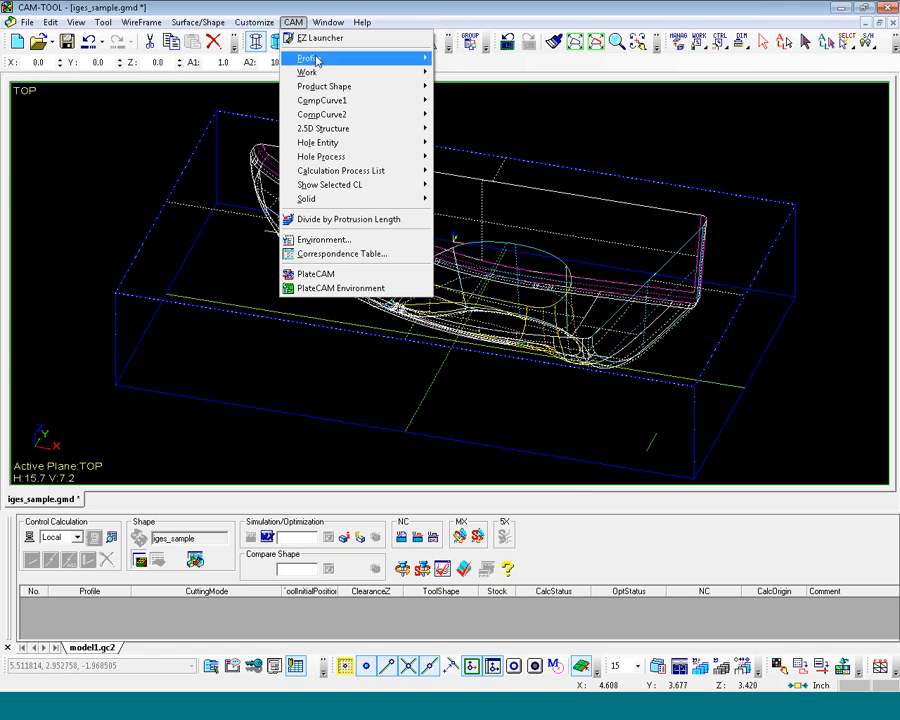
mouse_move(324, 74)
click(456, 73)
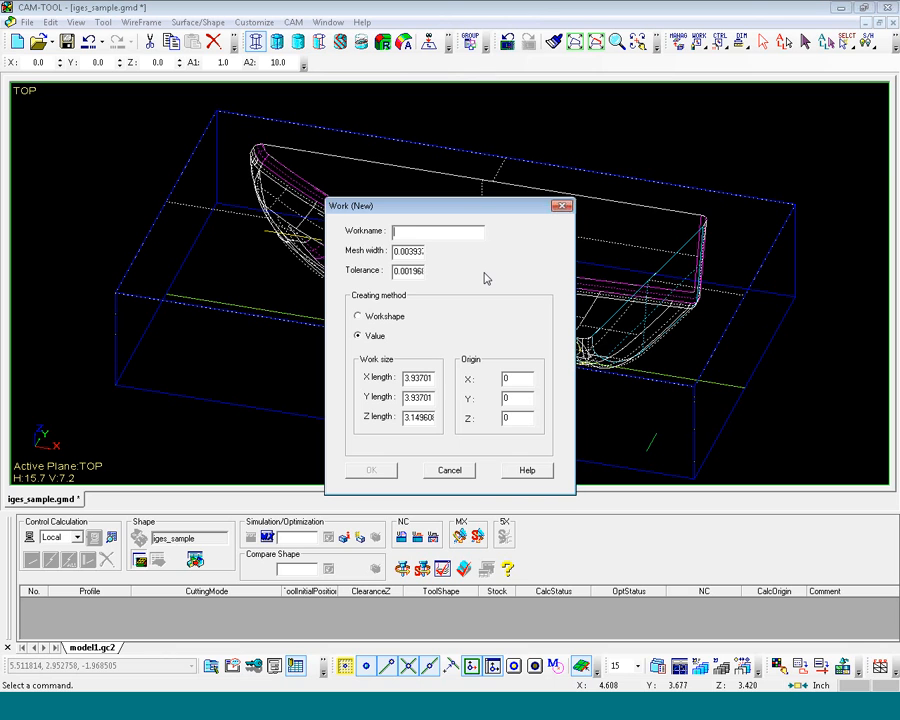
text(stock)
click(368, 318)
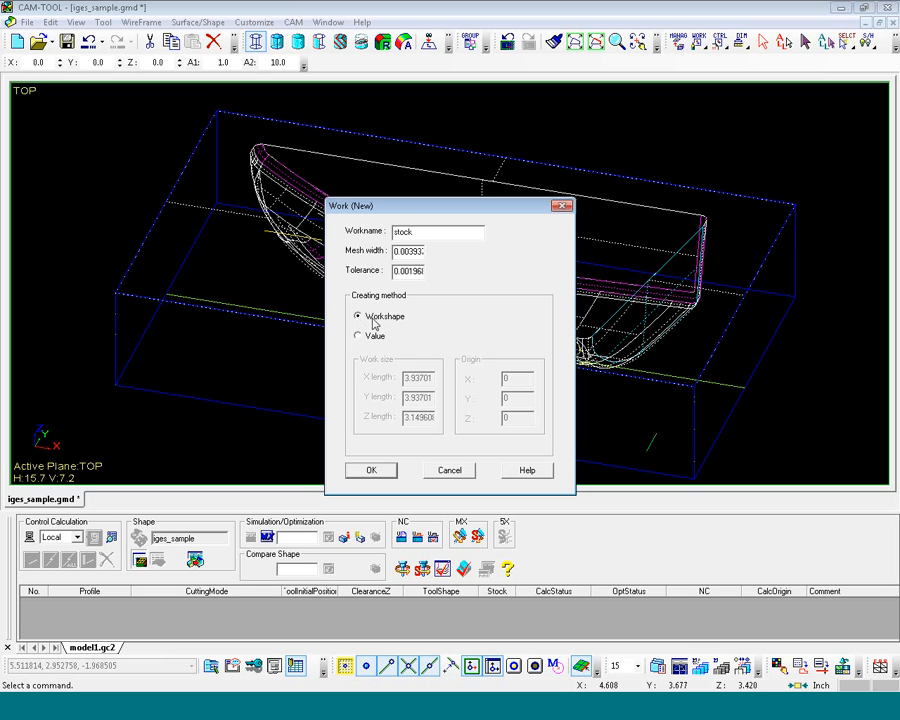
click(374, 469)
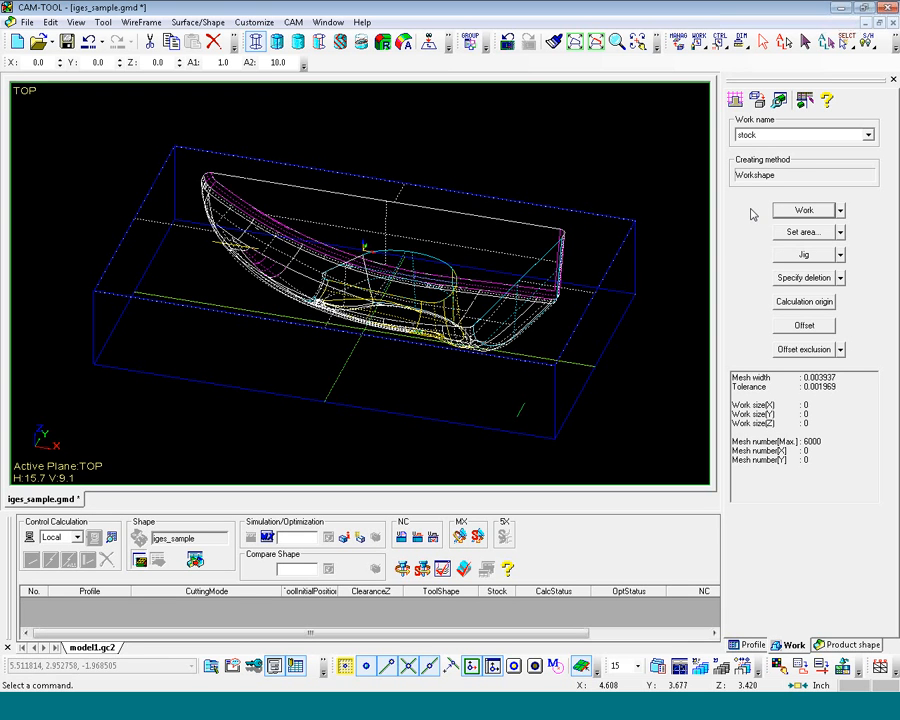
- Assign the boundary cube as the work shape of stock
click(805, 212)
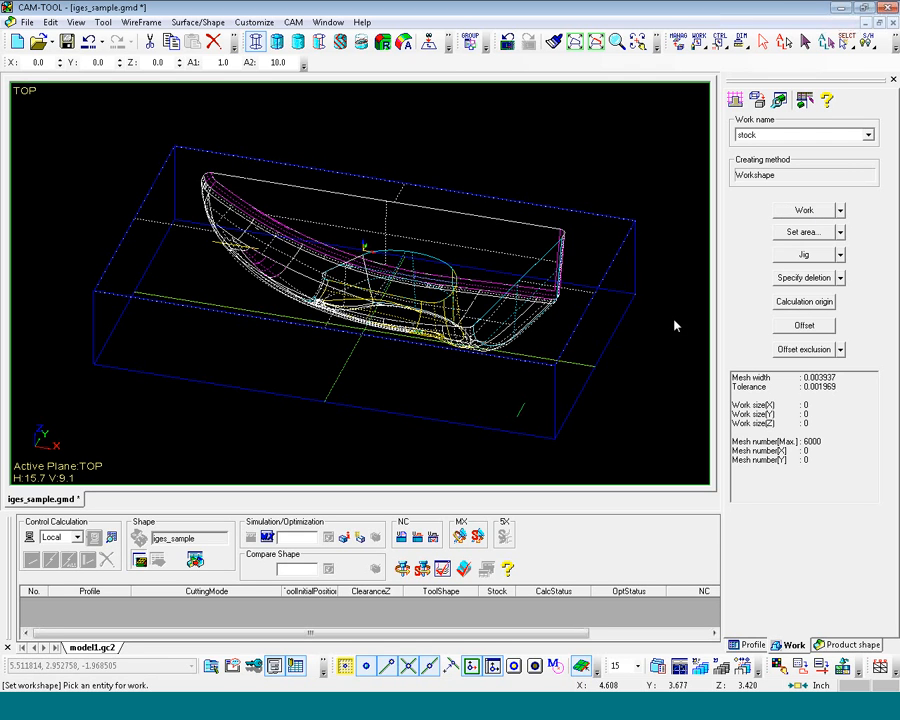
click(638, 261)
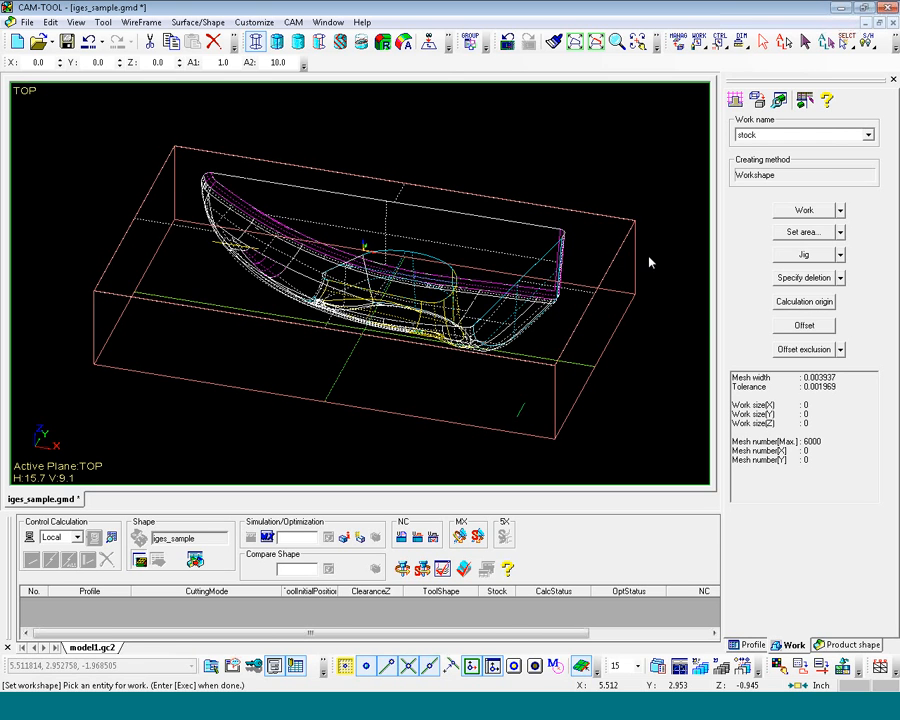
key(Return)
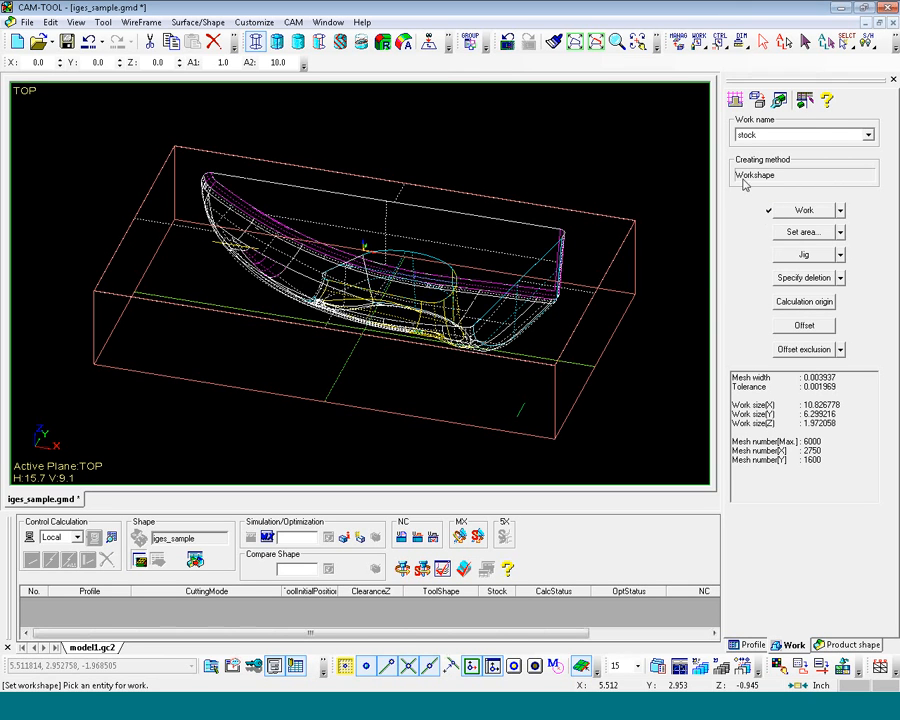
- Review the stock's mesh width and tolerance without changing them, and register the stock for simulation in the process list
click(735, 102)
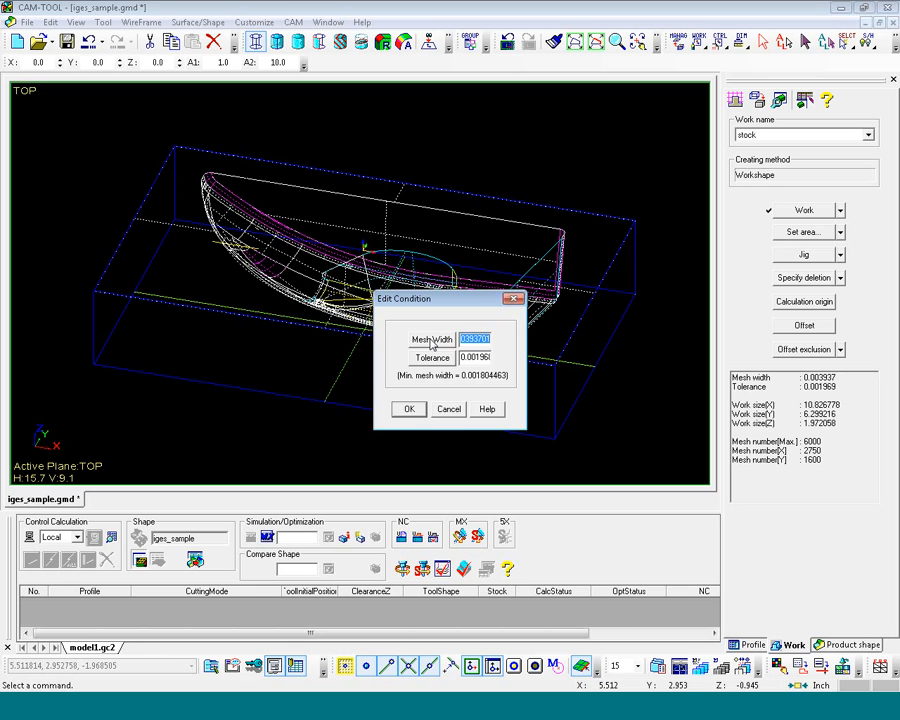
click(449, 410)
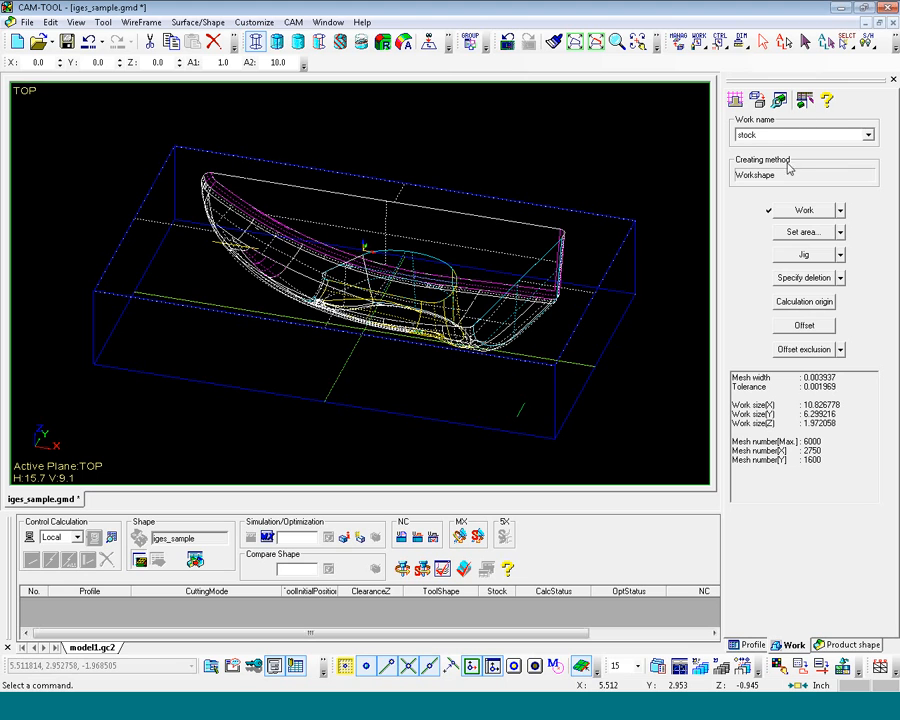
click(803, 101)
- Start a new profile named r1 with Z-level Rough Cutting as its only cutting mode, and continue to its tool settings
click(294, 23)
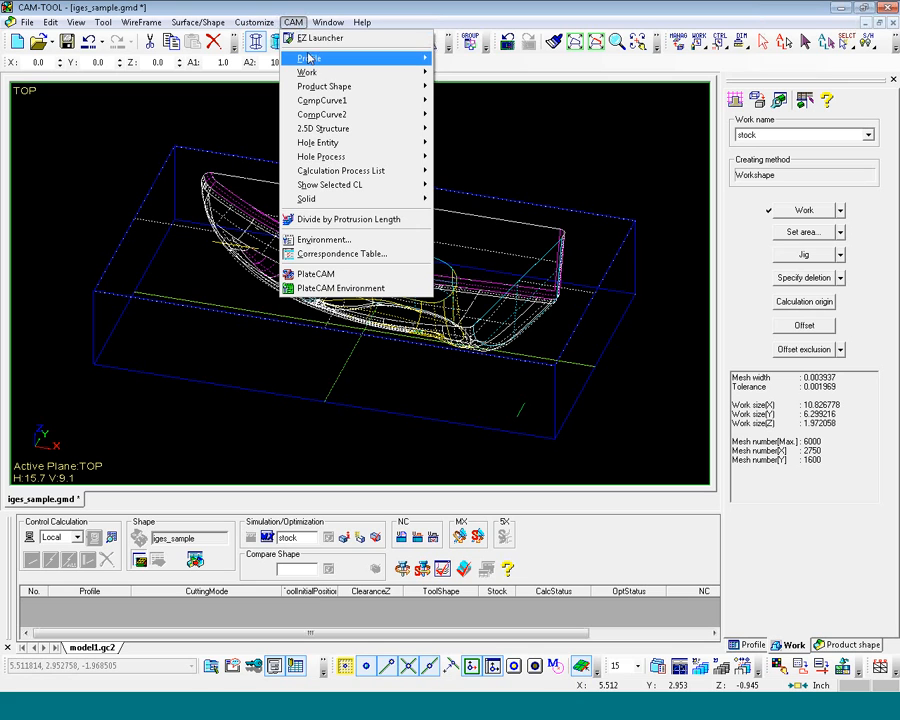
mouse_move(308, 58)
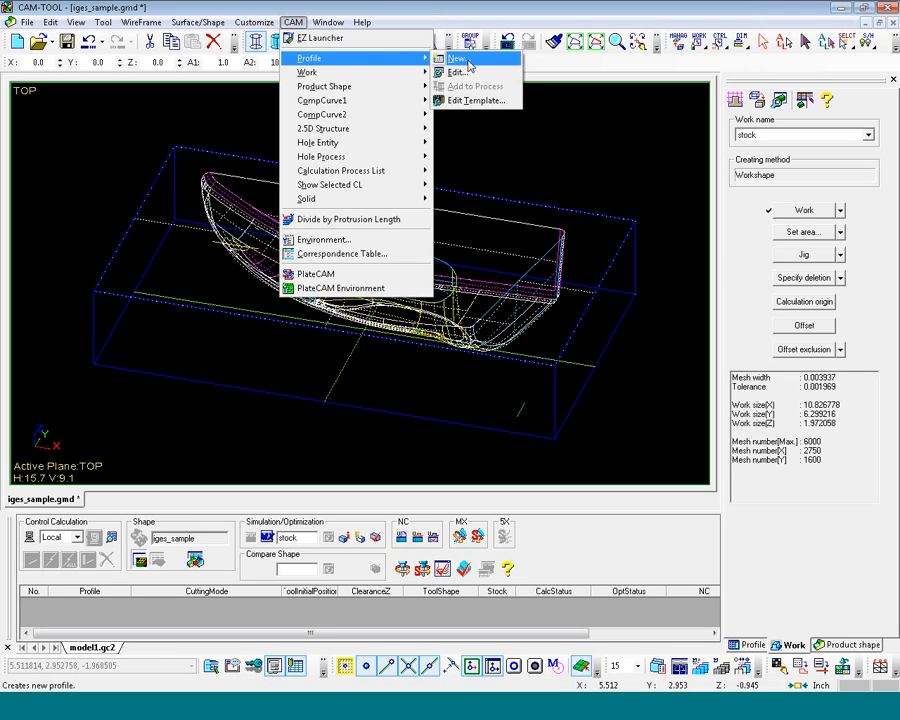
click(466, 62)
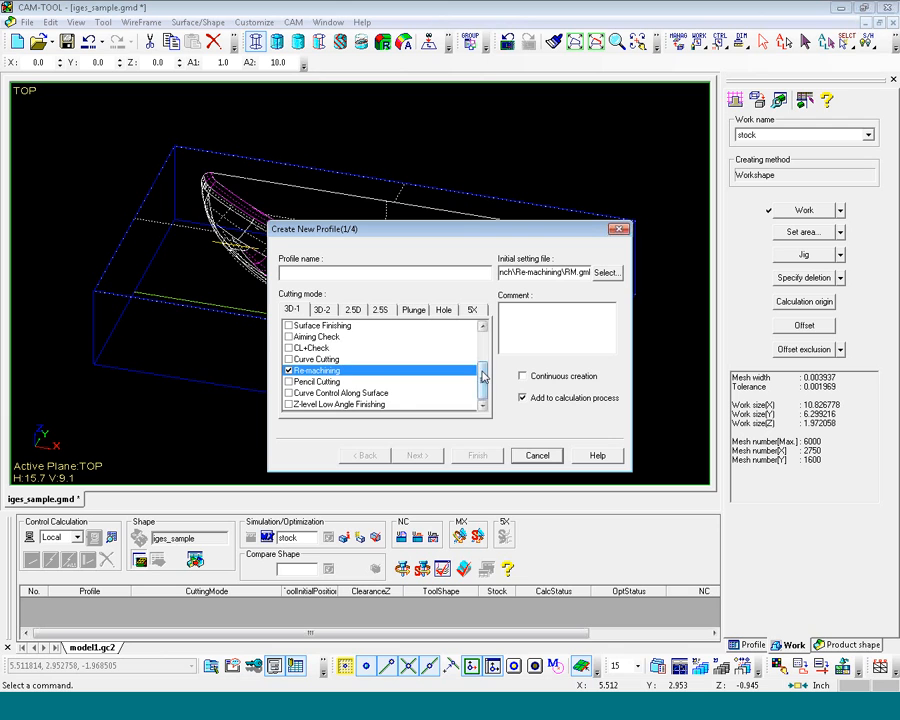
drag(482, 375, 482, 340)
click(289, 327)
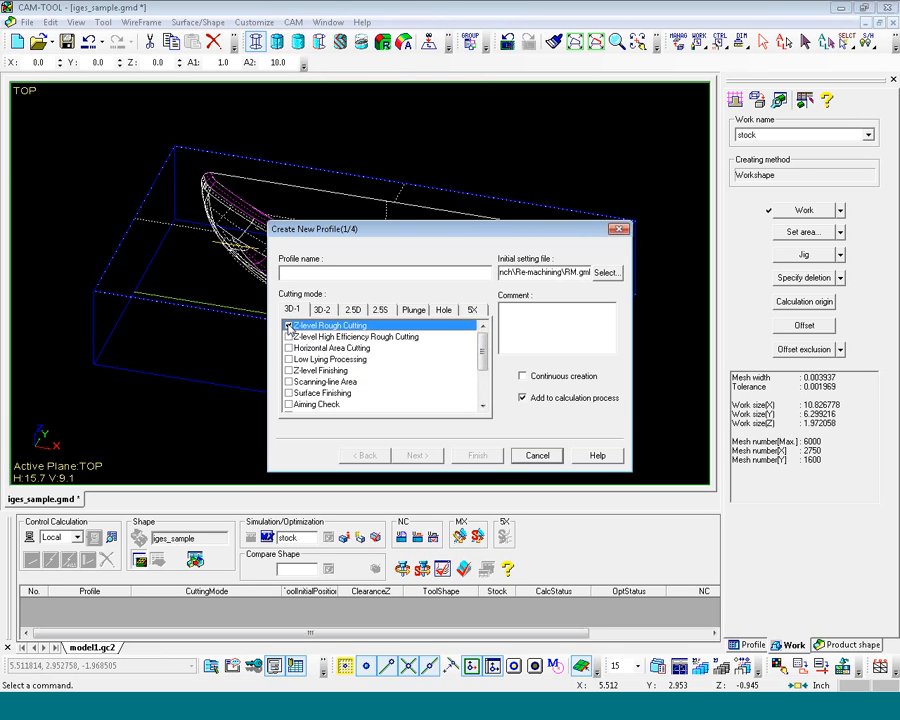
click(301, 277)
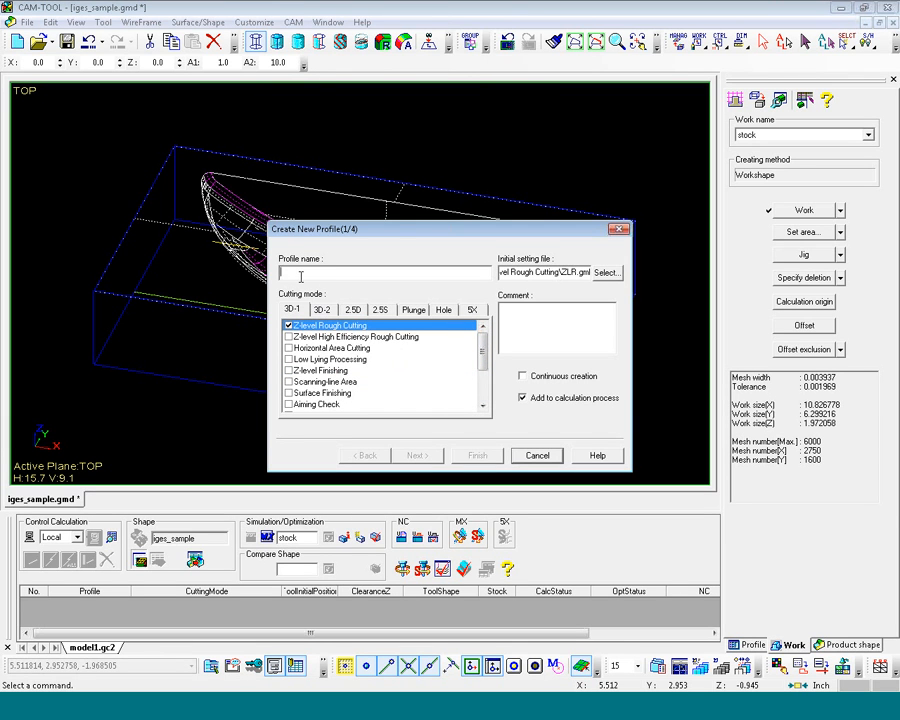
text(r1)
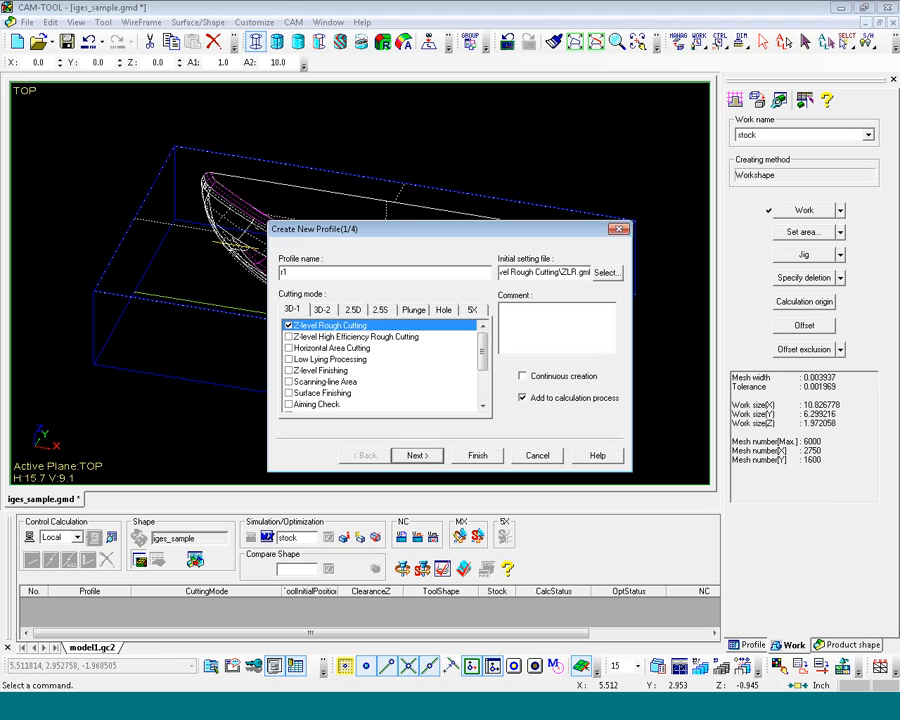
click(416, 456)
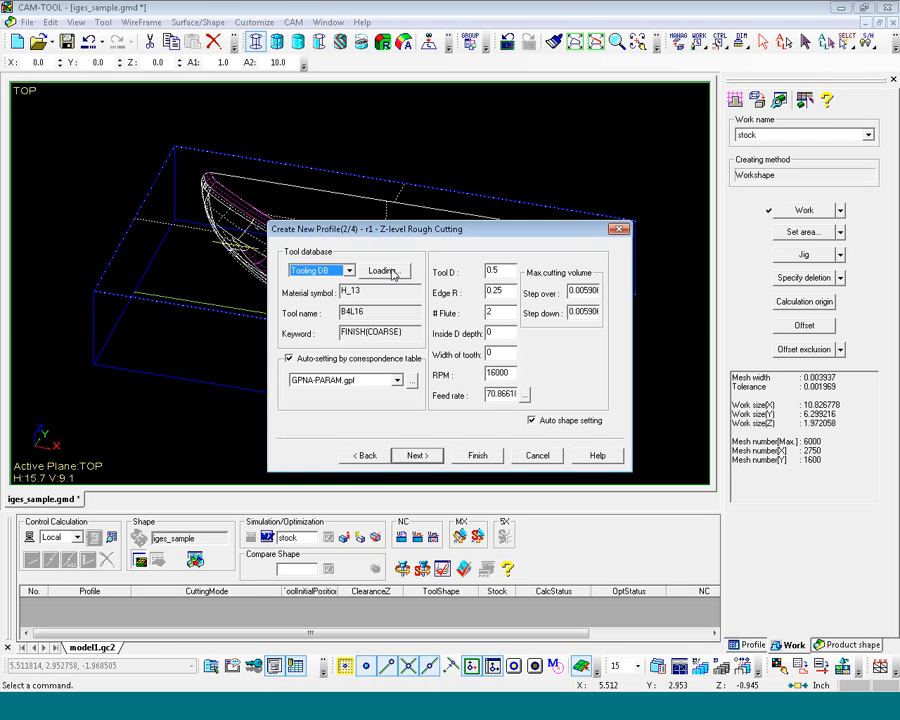
- Load the TIALN_10X3_5L tool from the Tialn 10mm Ball folder of the inch-conversion ball cutters in the tooling database
click(390, 272)
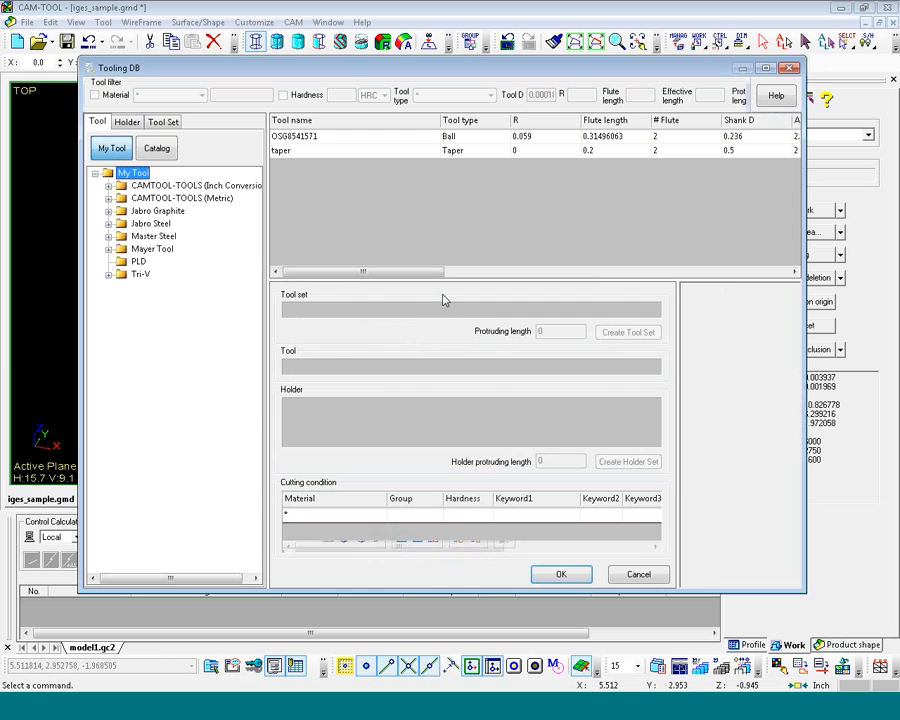
click(108, 185)
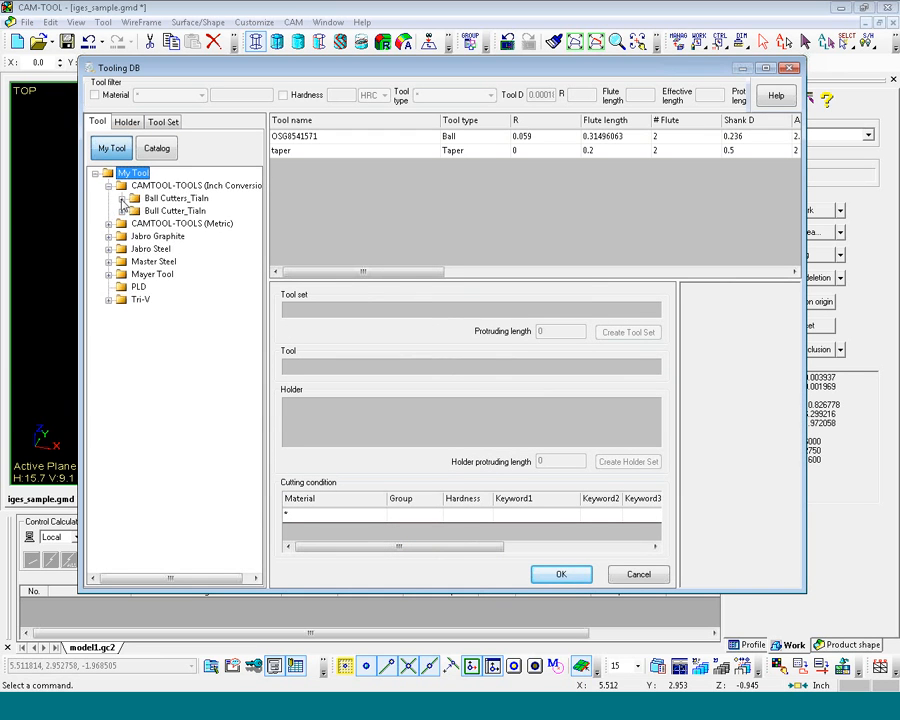
click(121, 198)
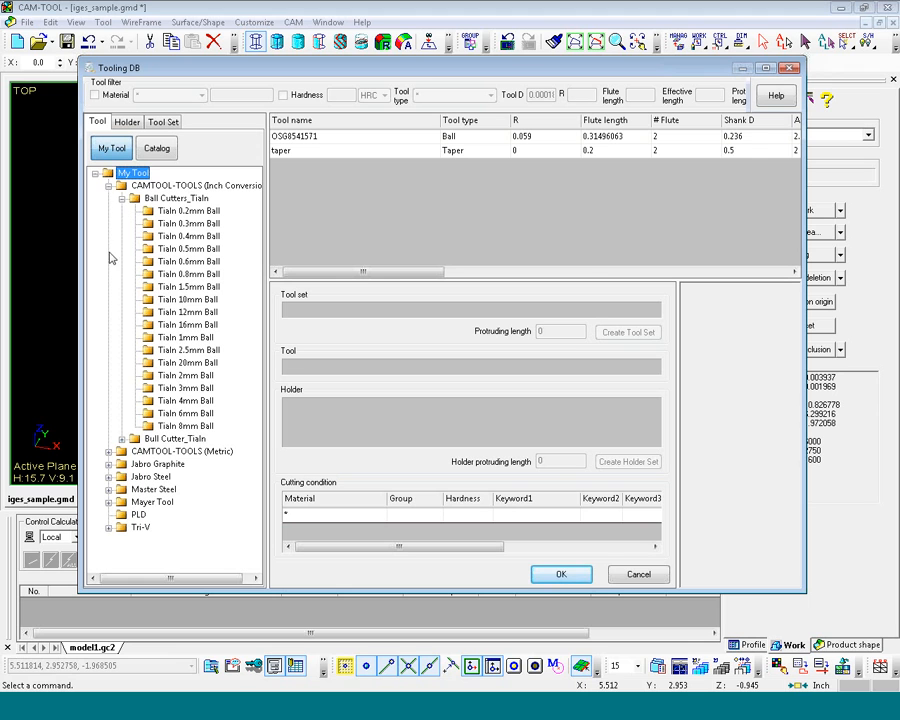
click(212, 300)
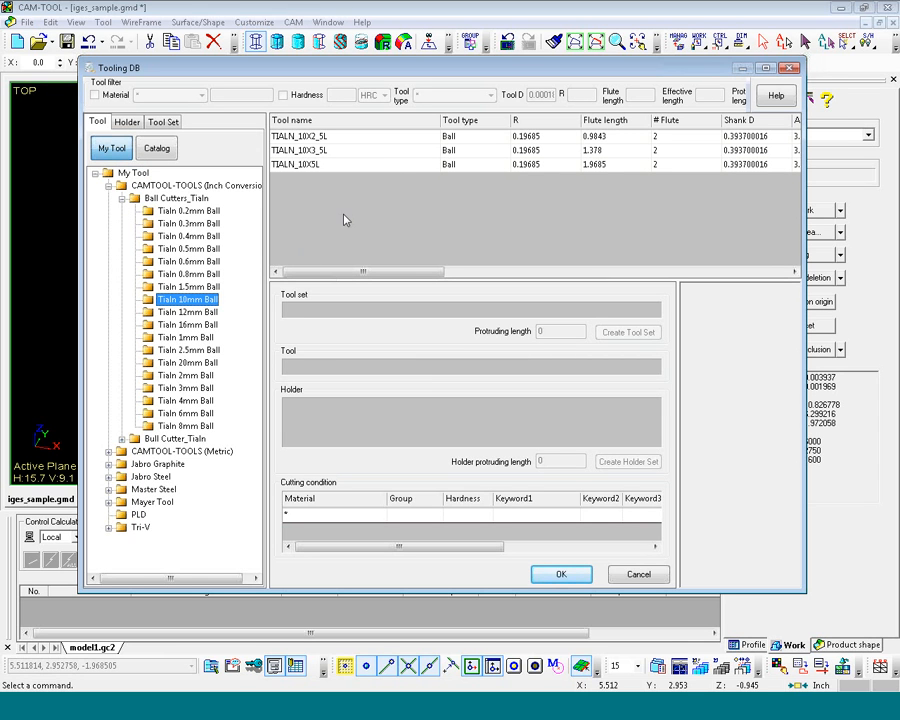
click(340, 152)
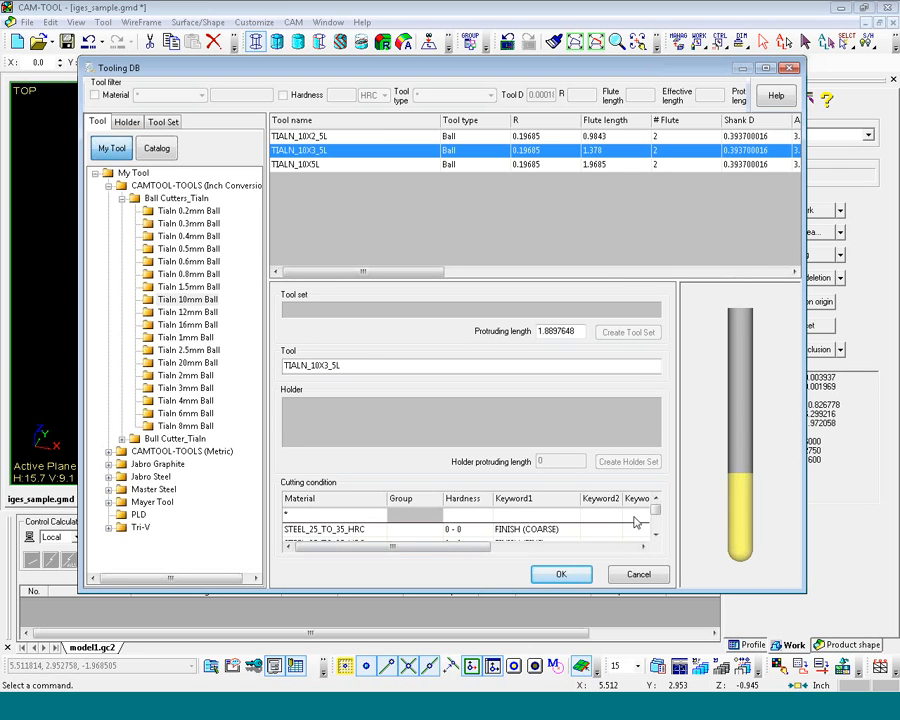
- Choose the STEEL_BELOW_25_HRC cutting condition with the ROUGH keyword for the ball cutter
drag(656, 515, 655, 526)
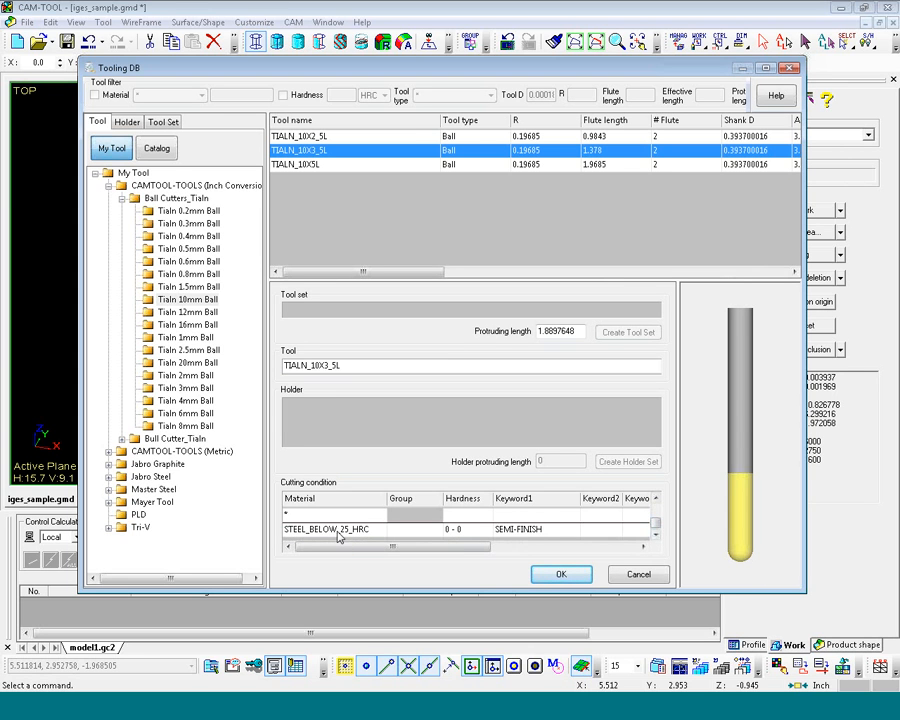
click(656, 499)
click(533, 537)
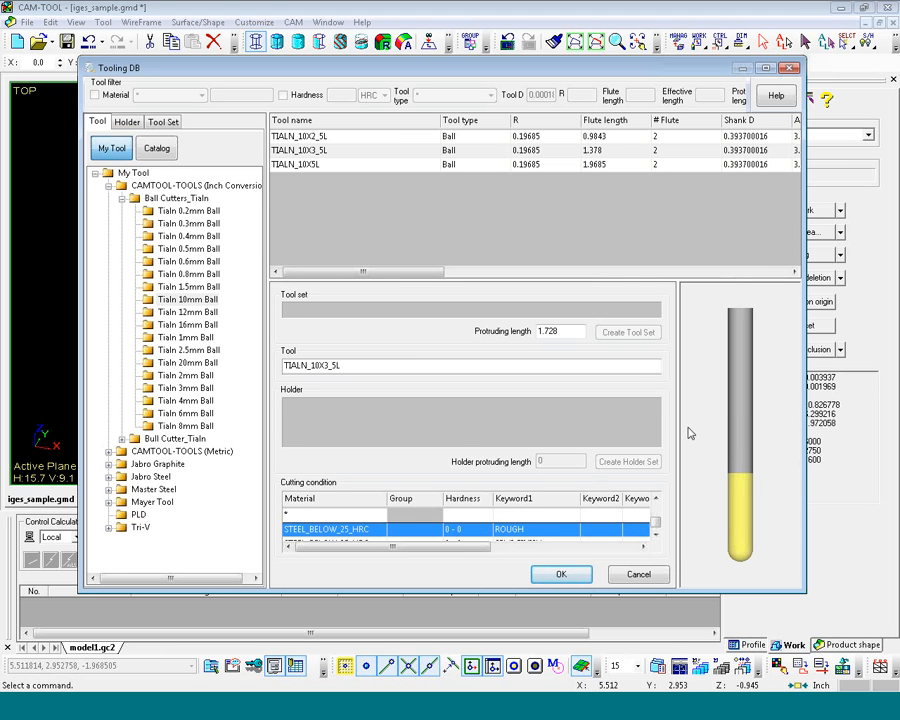
- Assign the LINDEX_C4007_0016B holder from CAMTOOL-TOOLS to the cutter, accept the tool, and finish creating profile r1
click(128, 123)
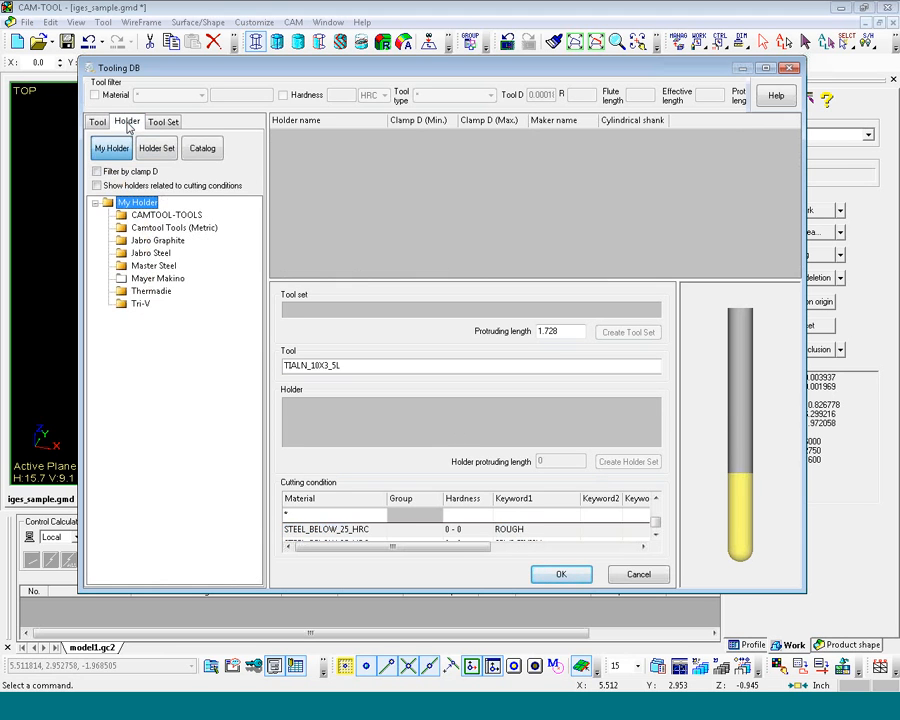
click(184, 216)
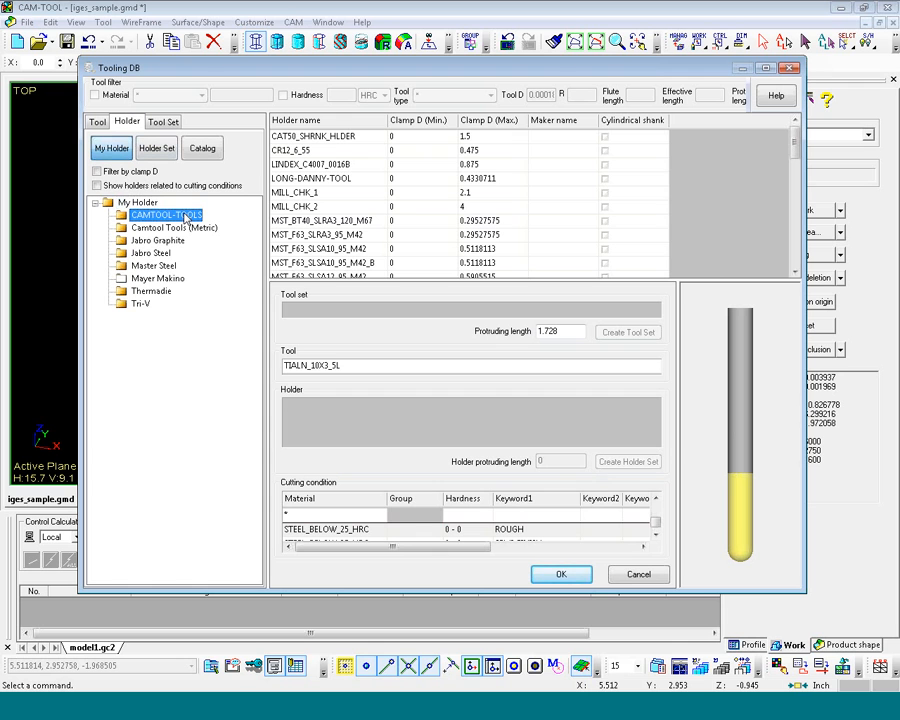
click(339, 168)
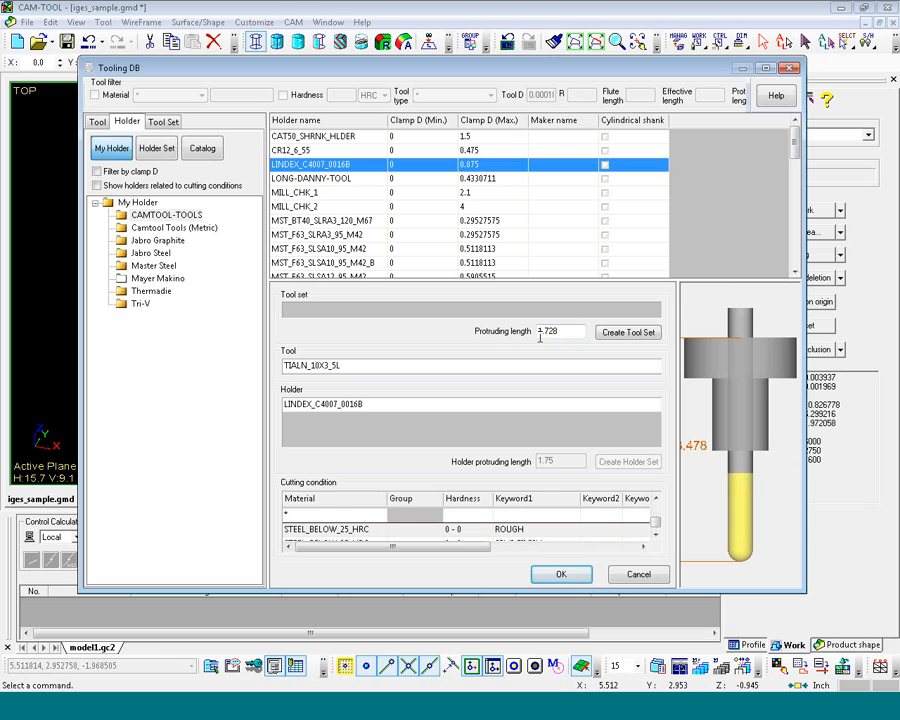
click(564, 577)
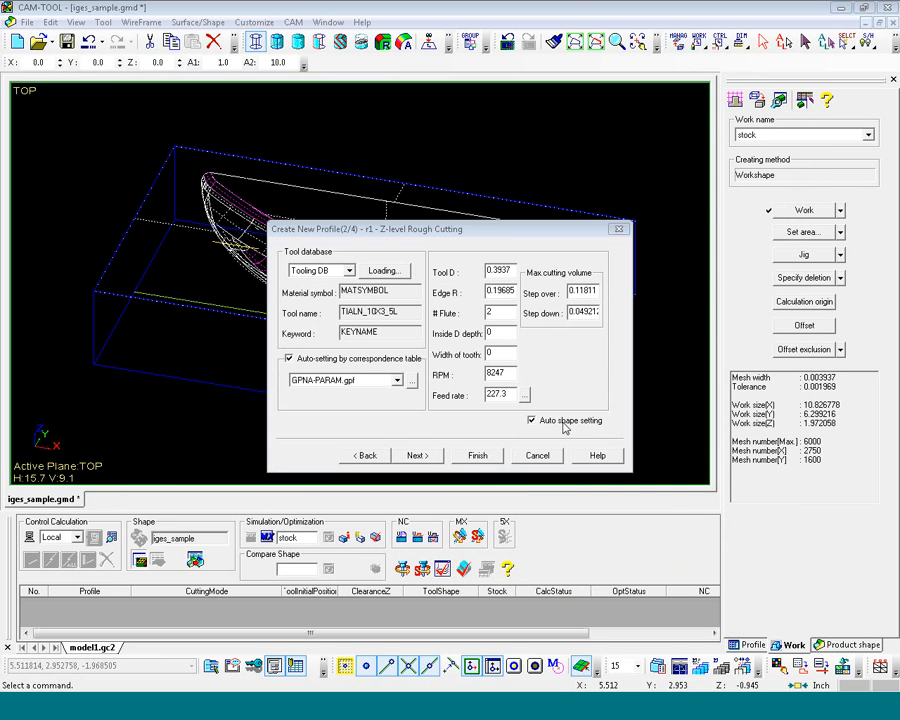
click(474, 455)
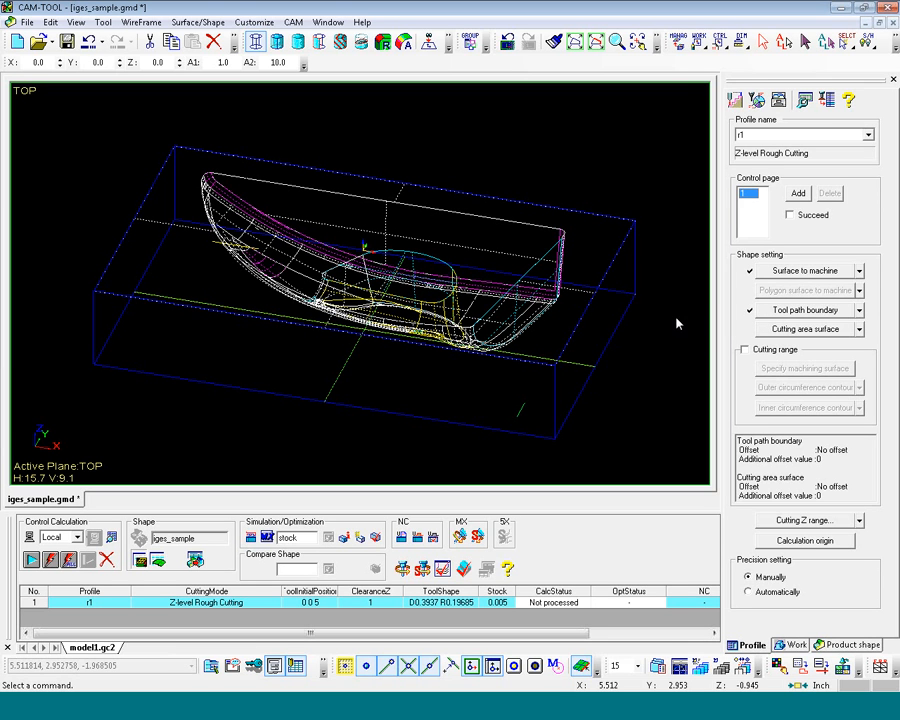
- Define the cutting Z range of r1 by coordinates, from an upper corner of the boundary cube to the corner directly below it
click(860, 522)
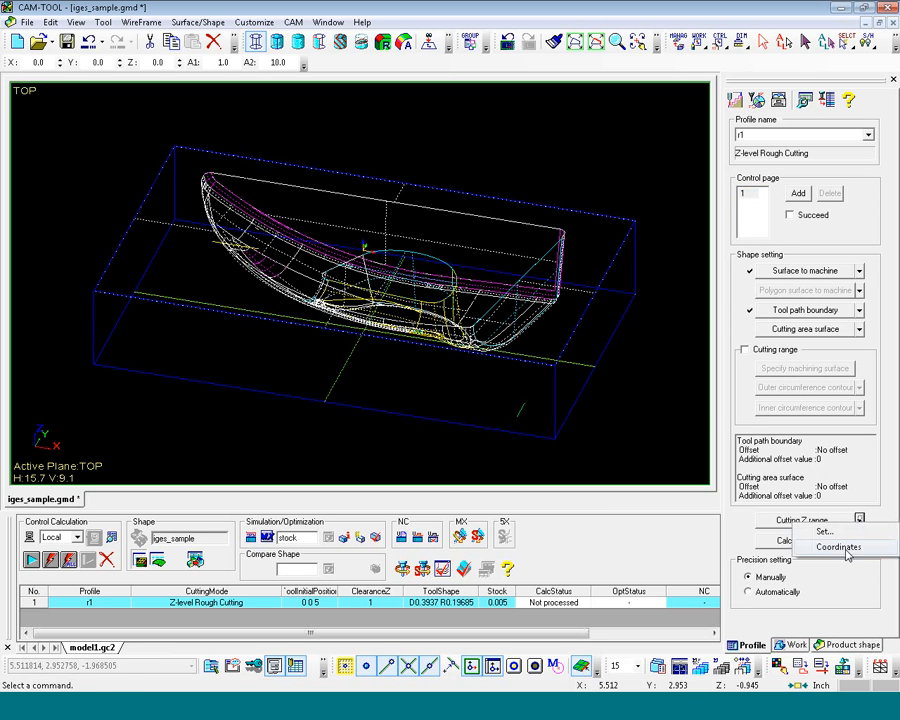
click(840, 545)
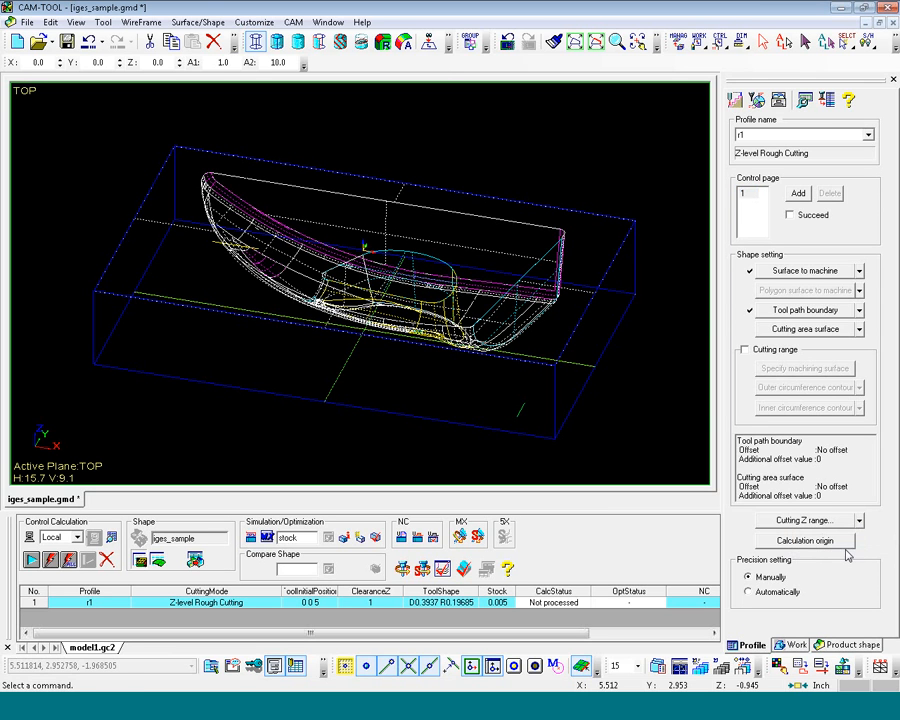
click(635, 222)
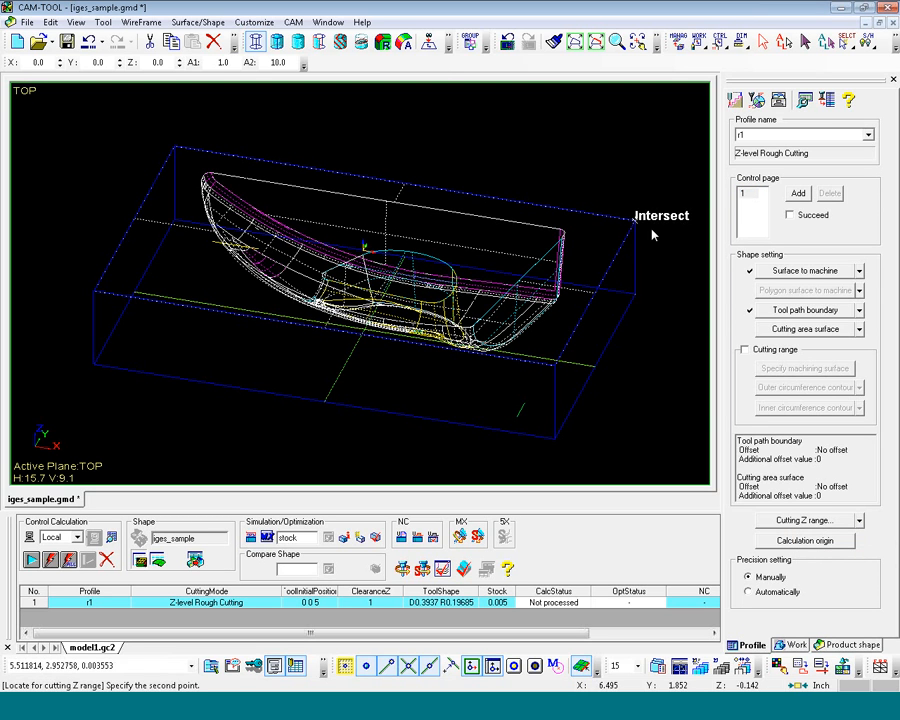
click(637, 295)
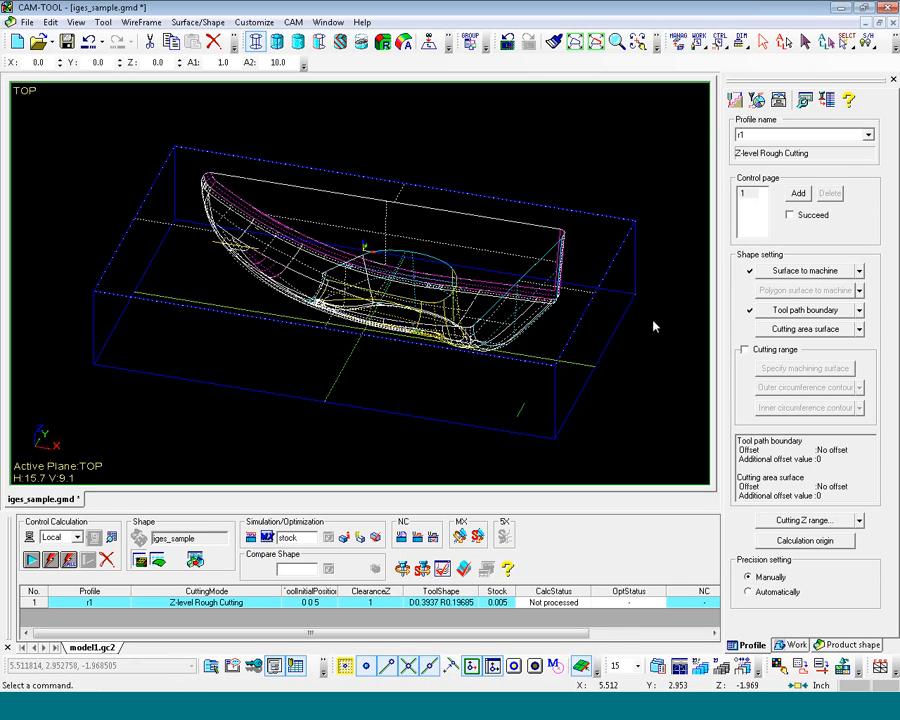
- Enable Process remains in the precision conditions of r1 and set its lap volume from a cusp height of .001
click(735, 101)
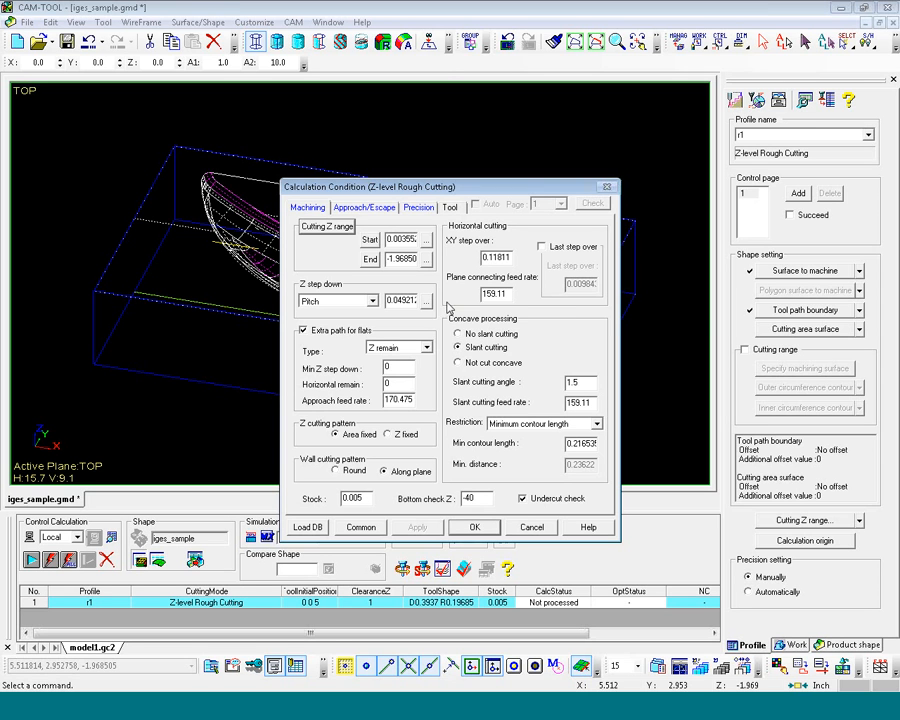
click(419, 208)
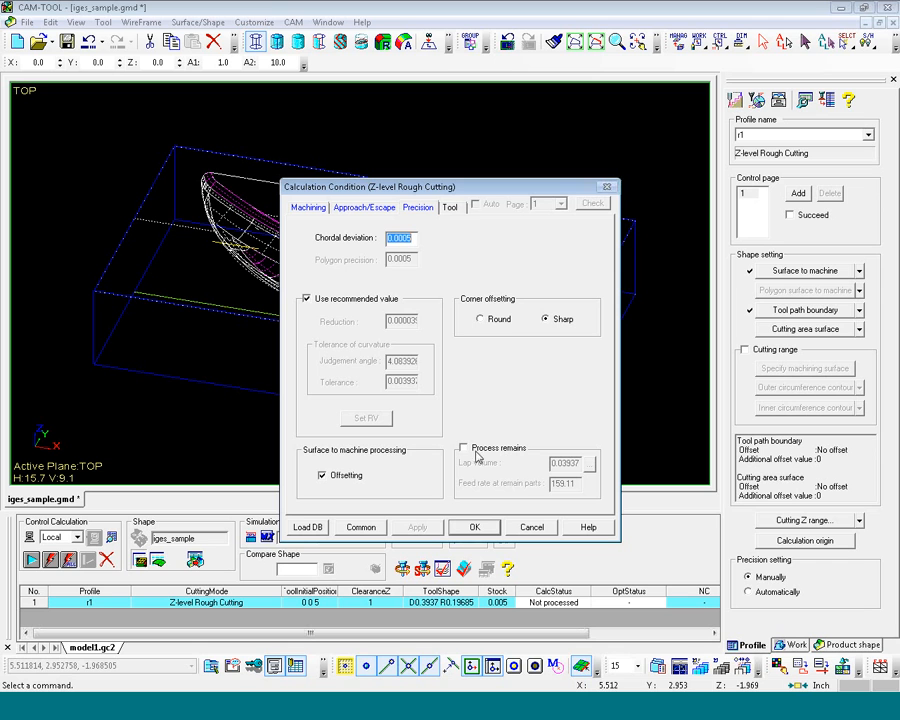
click(464, 448)
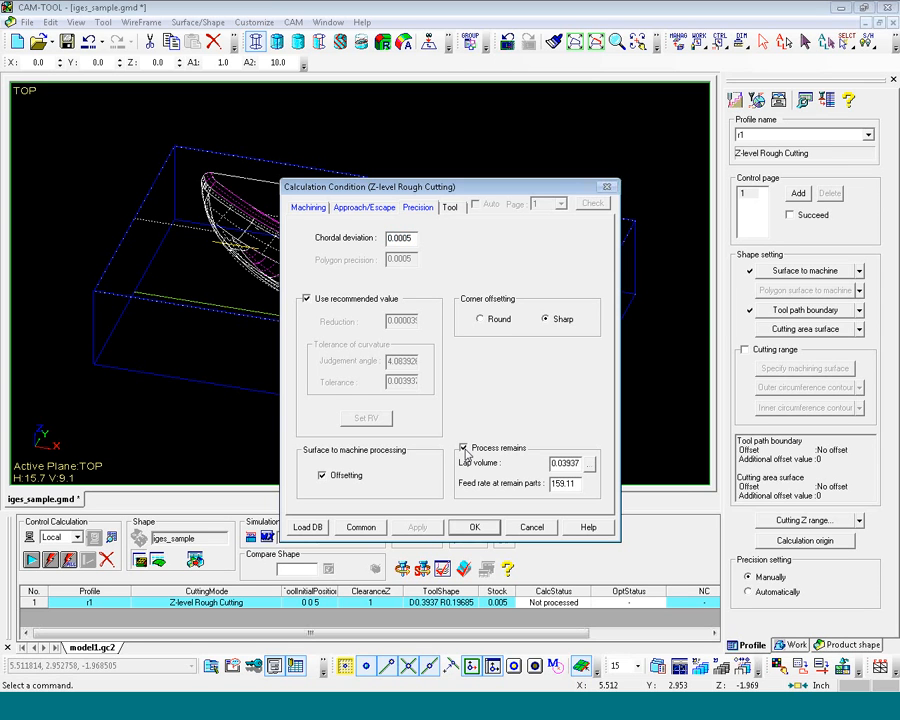
click(589, 465)
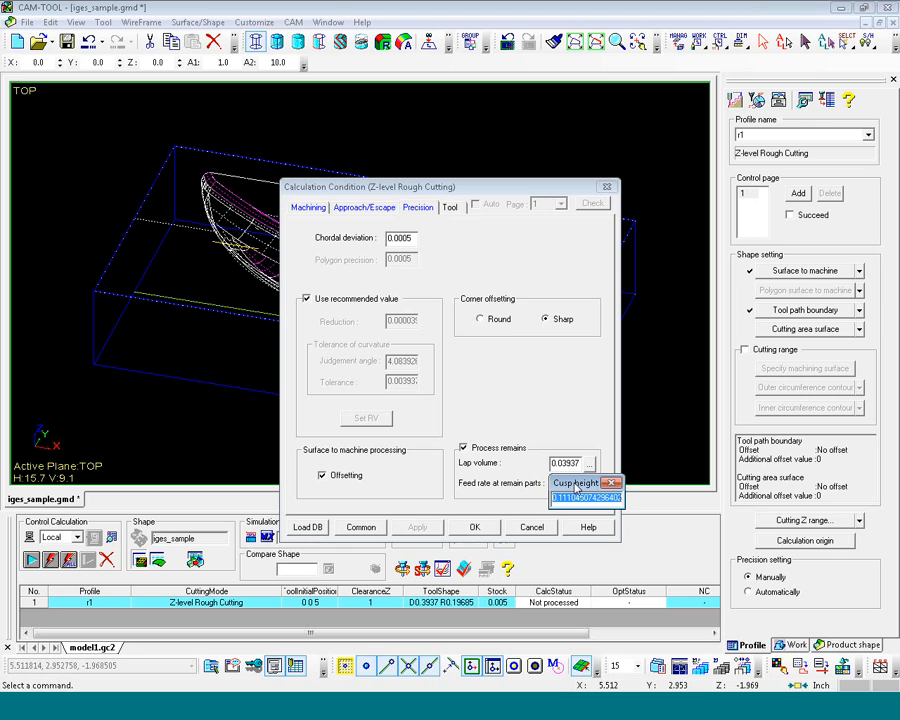
text(.001)
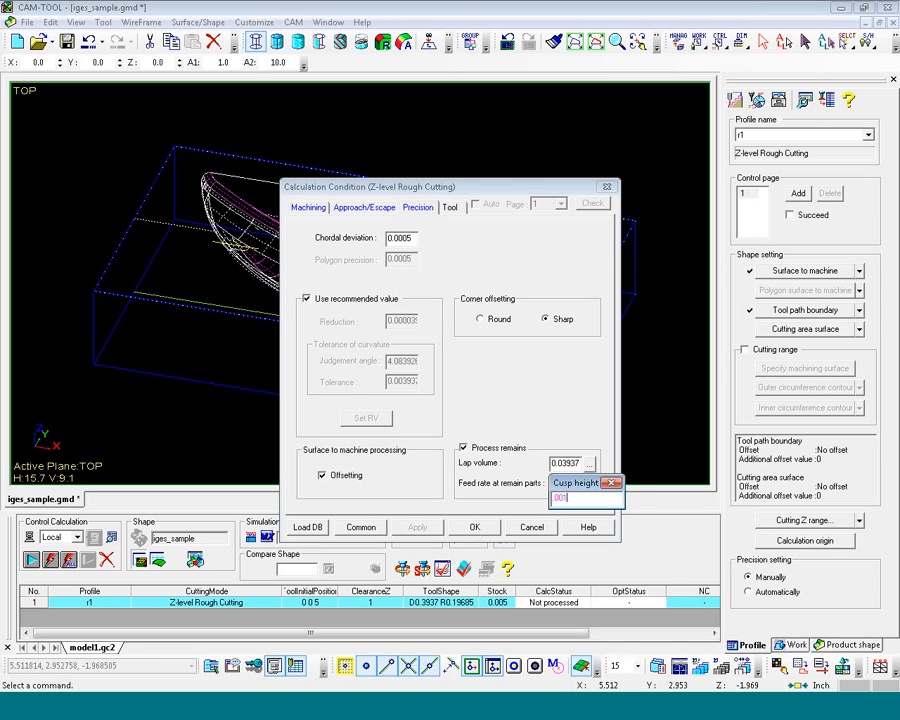
key(Return)
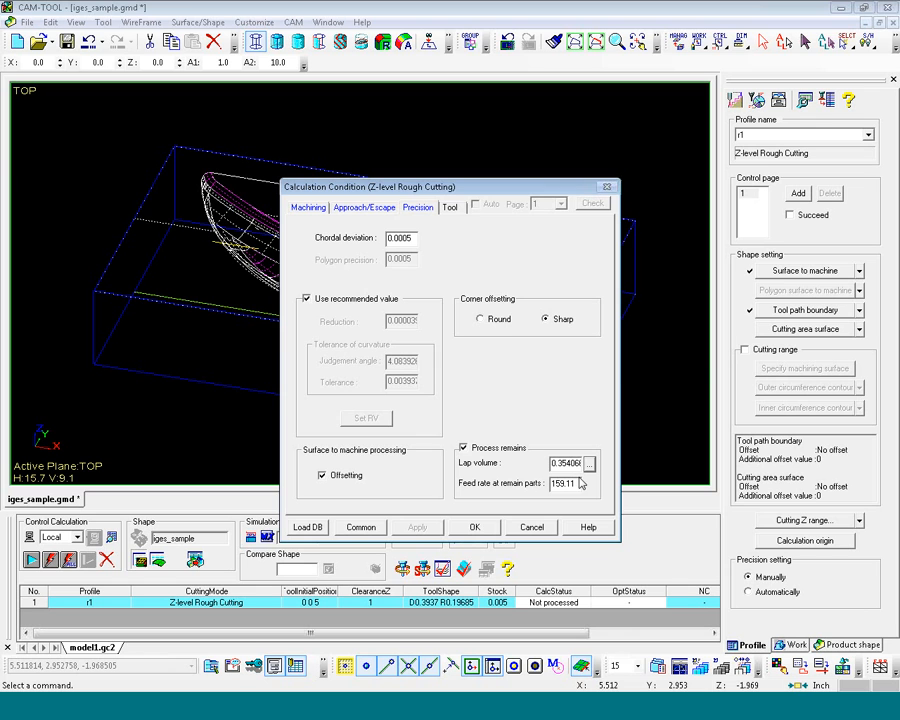
click(477, 529)
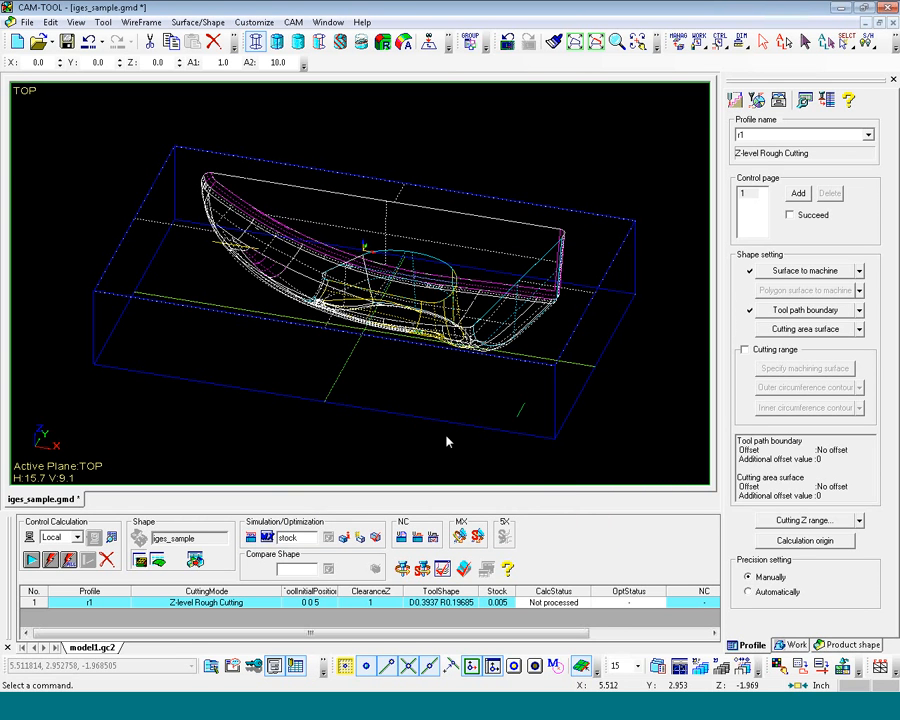
- Set profile r1 for optimization against the stock and run its calculation
click(252, 538)
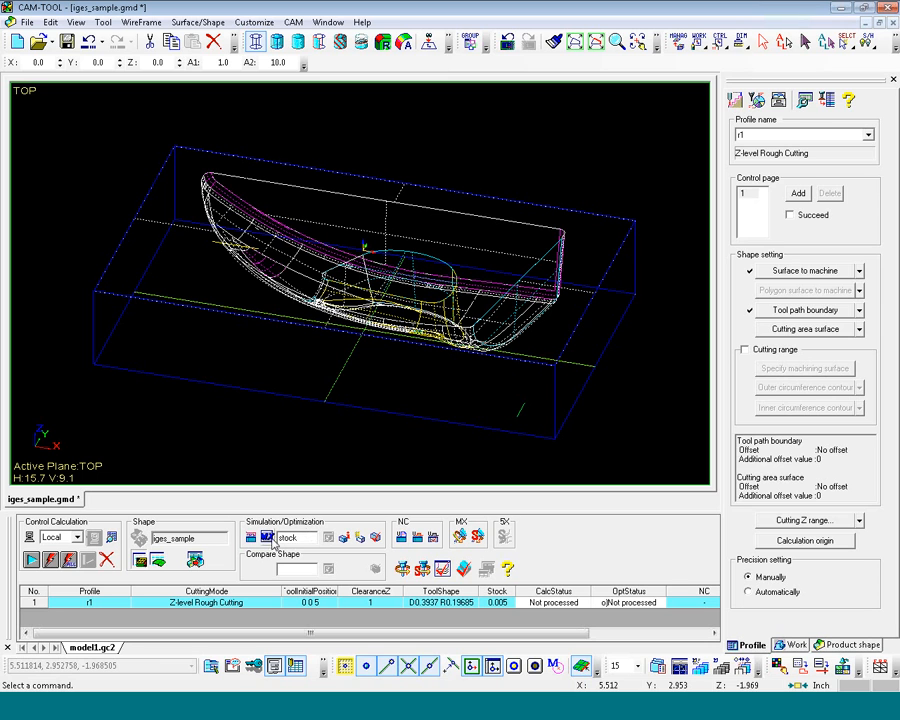
click(32, 560)
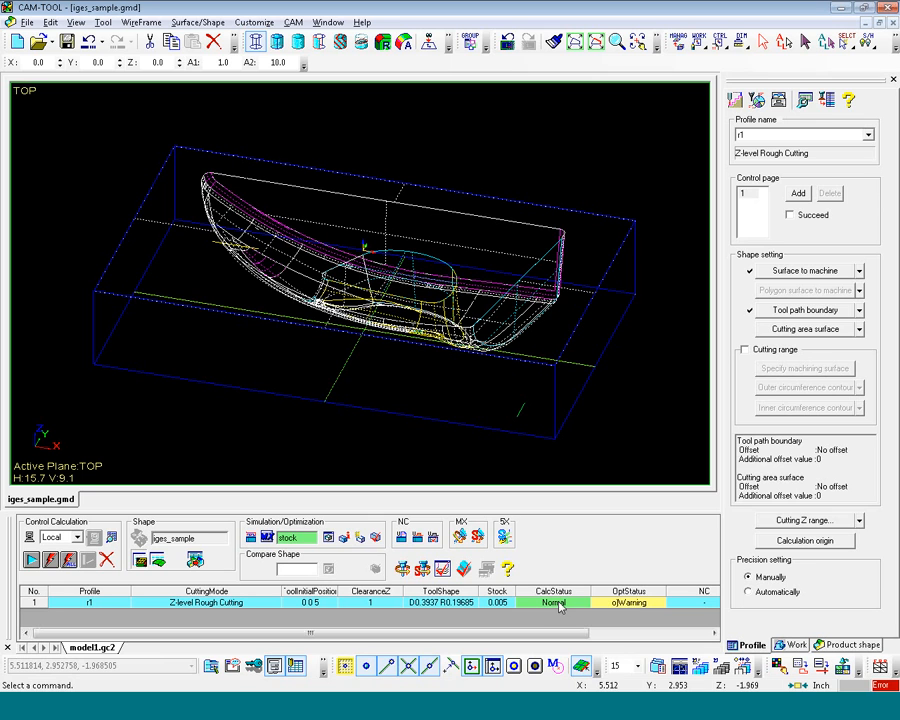
- Check the optimization error report of r1 for holder interference and the required protruding length, and close it
right_click(621, 606)
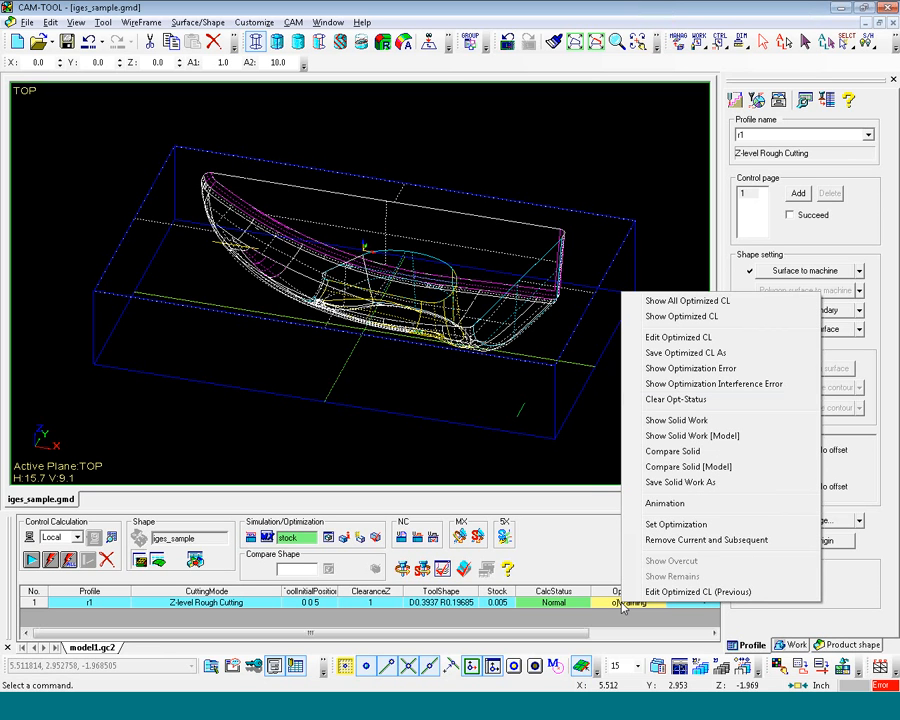
click(674, 369)
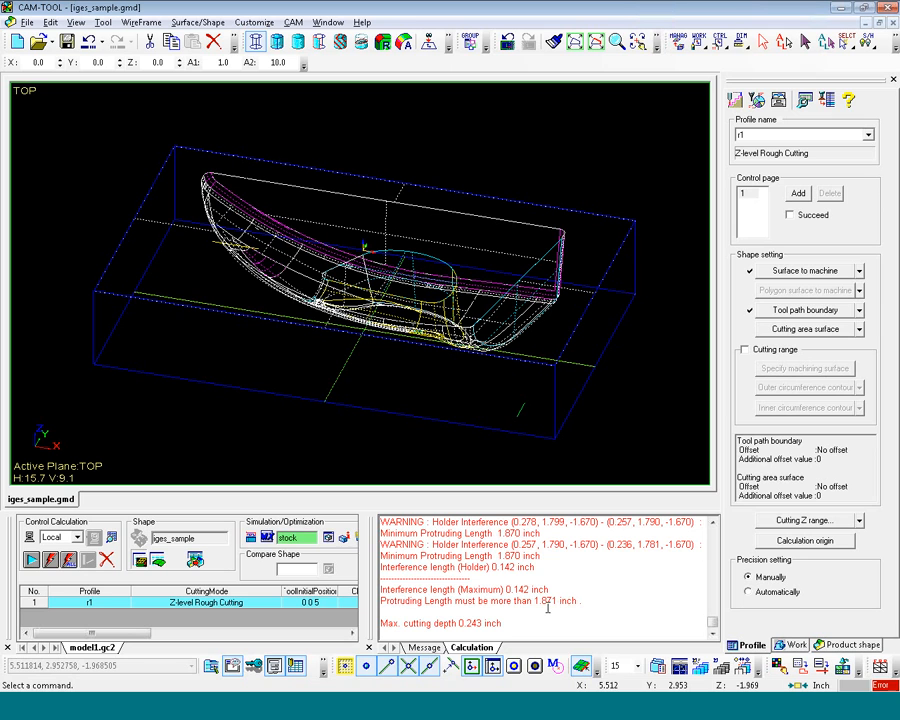
click(368, 648)
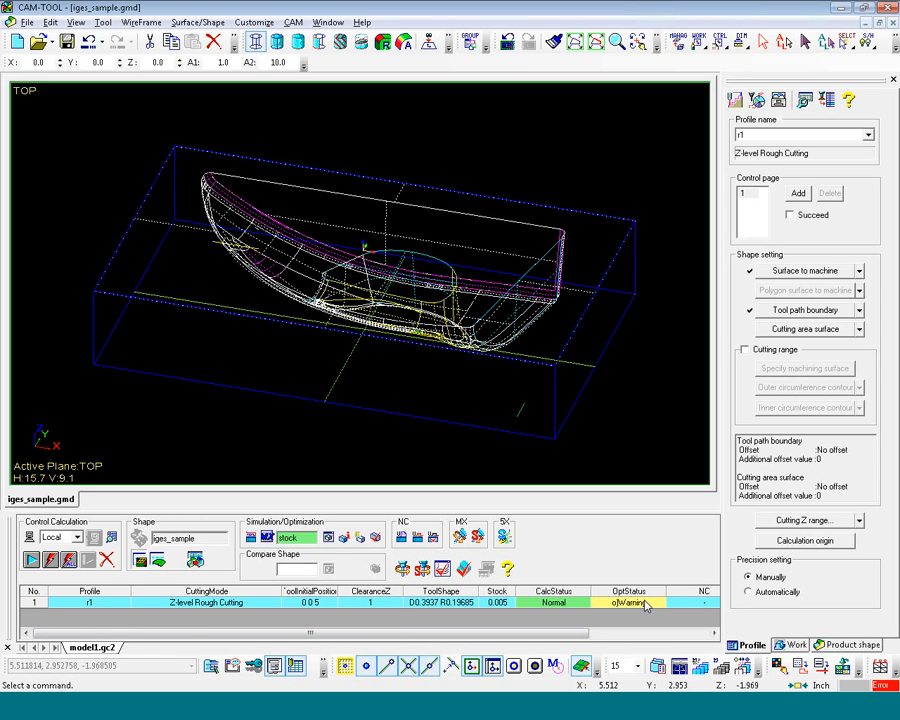
- Set the tool's protruding length to 2 in the optimization condition of r1 and rerun the calculation
click(757, 101)
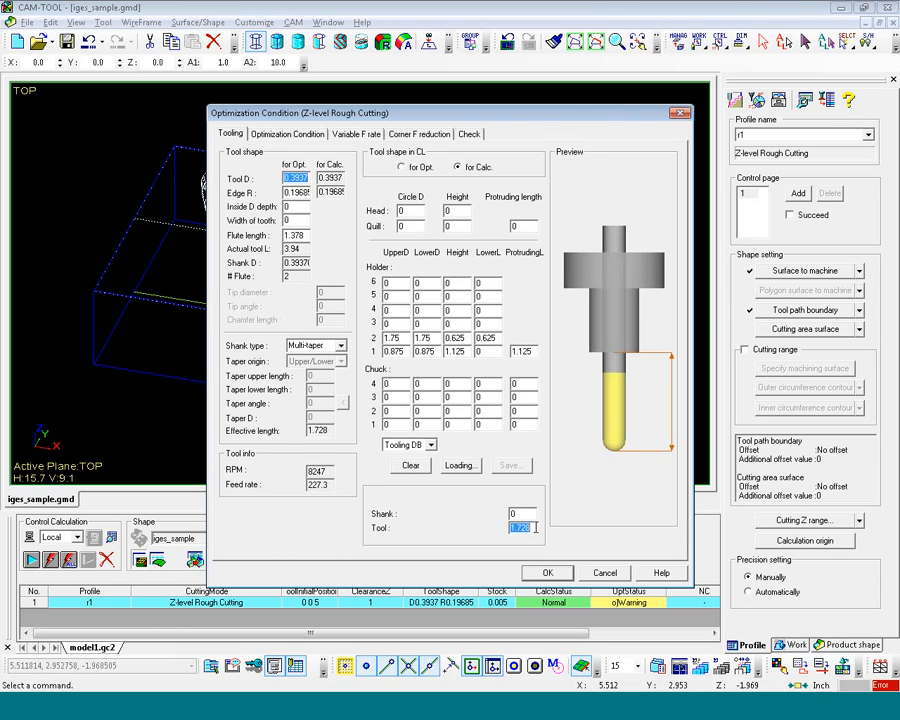
double_click(536, 528)
text(2)
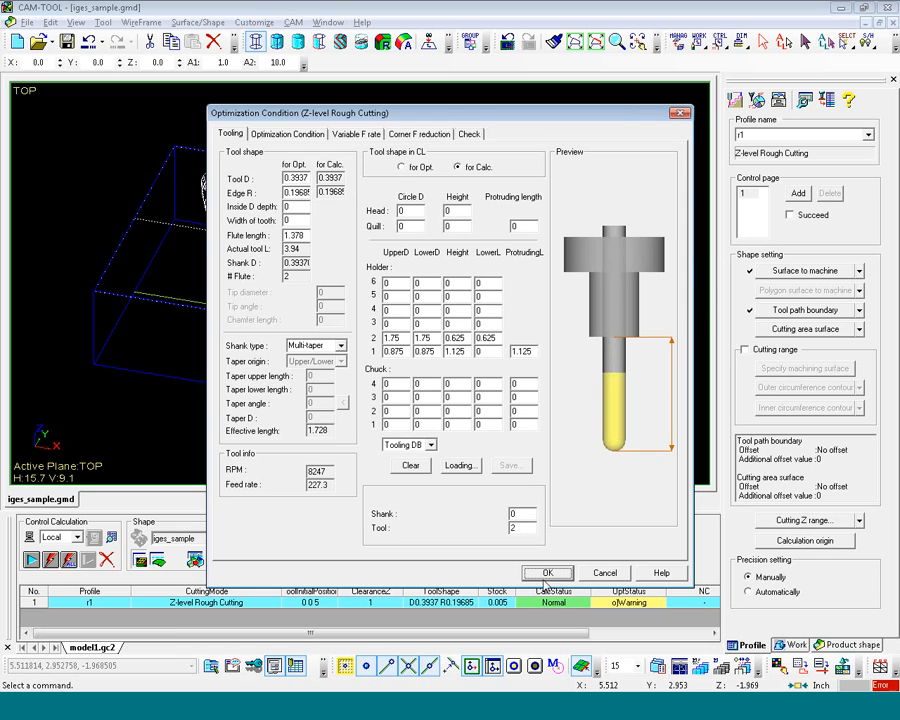
click(546, 576)
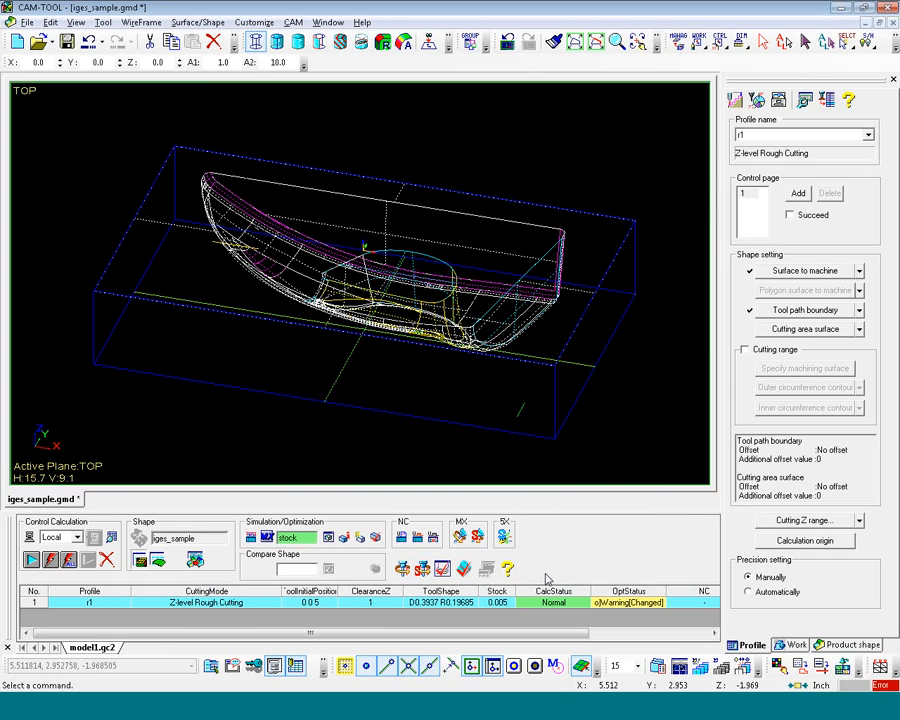
click(31, 560)
click(492, 404)
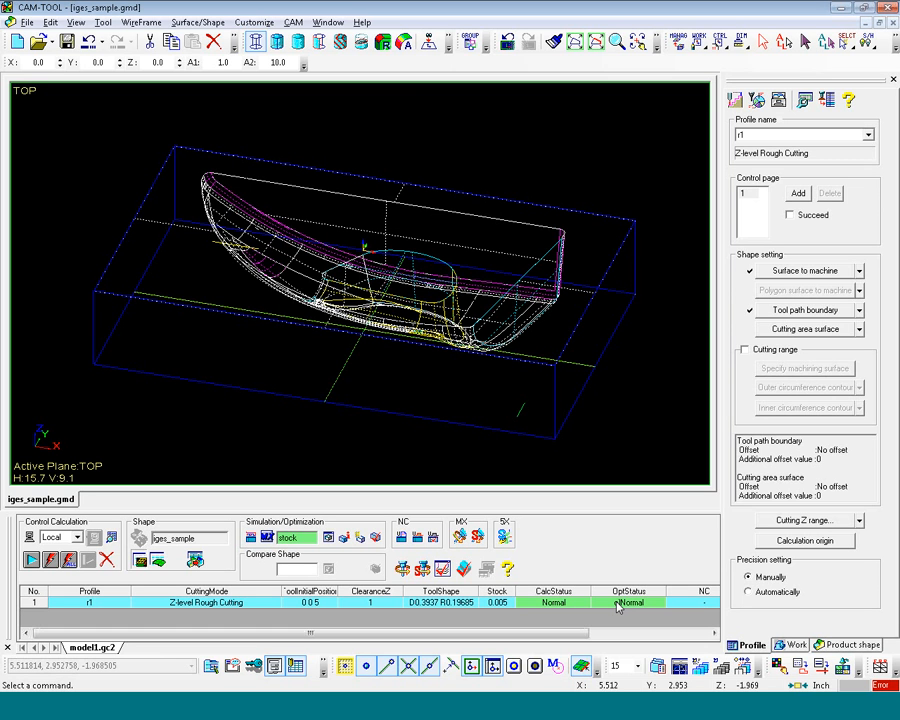
- Display the optimized tool path of r1 and examine it on the model from several angles
double_click(617, 603)
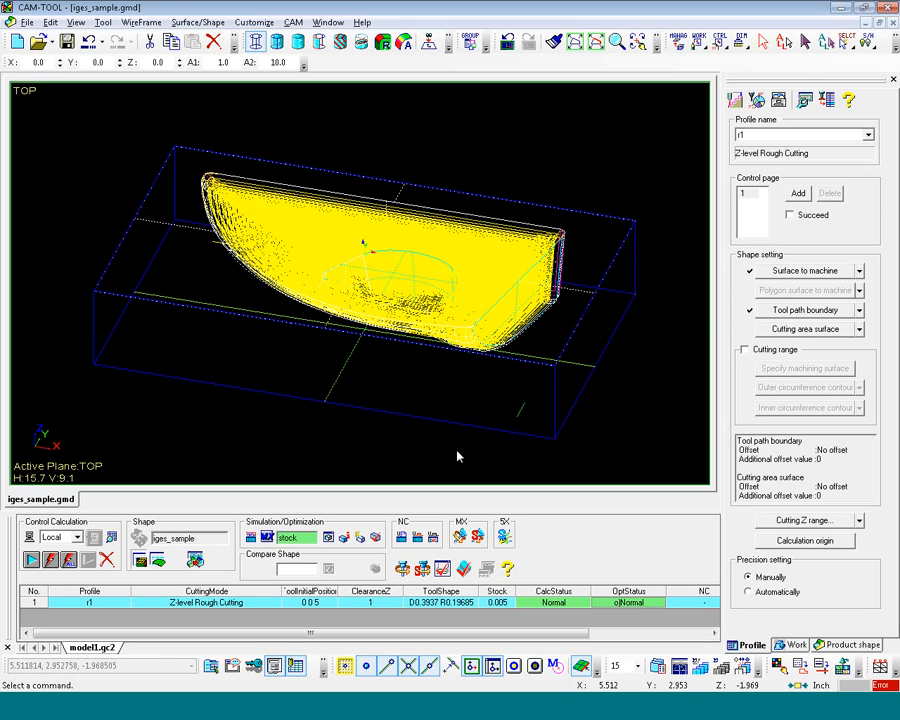
mouse_move(467, 453)
middle_down()
mouse_move(297, 398)
mouse_move(468, 473)
middle_up()
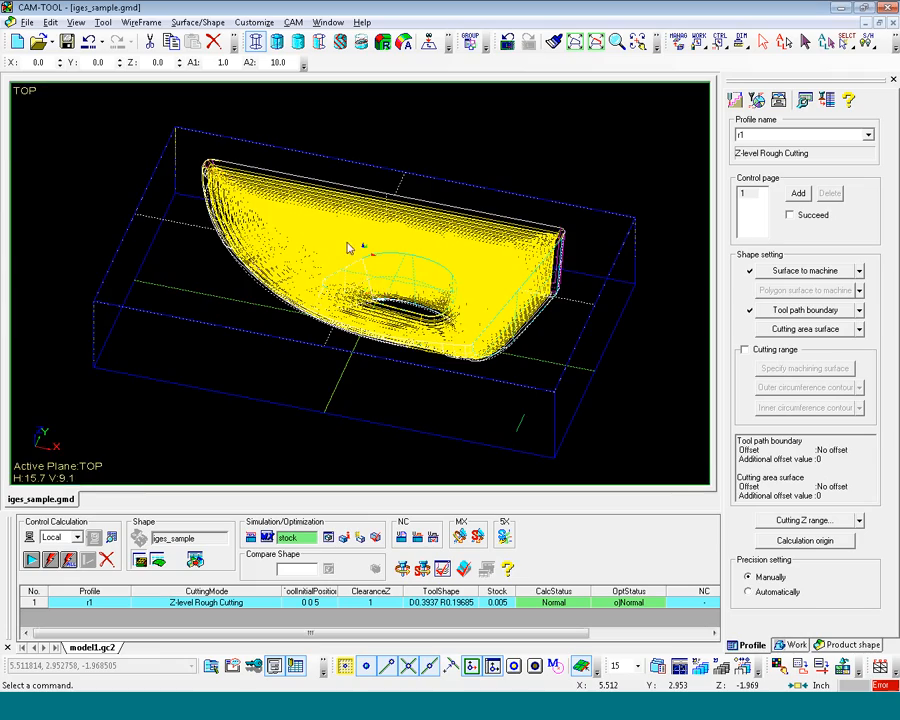
scroll(284, 232, up, 7)
middle_drag(287, 236, 617, 332)
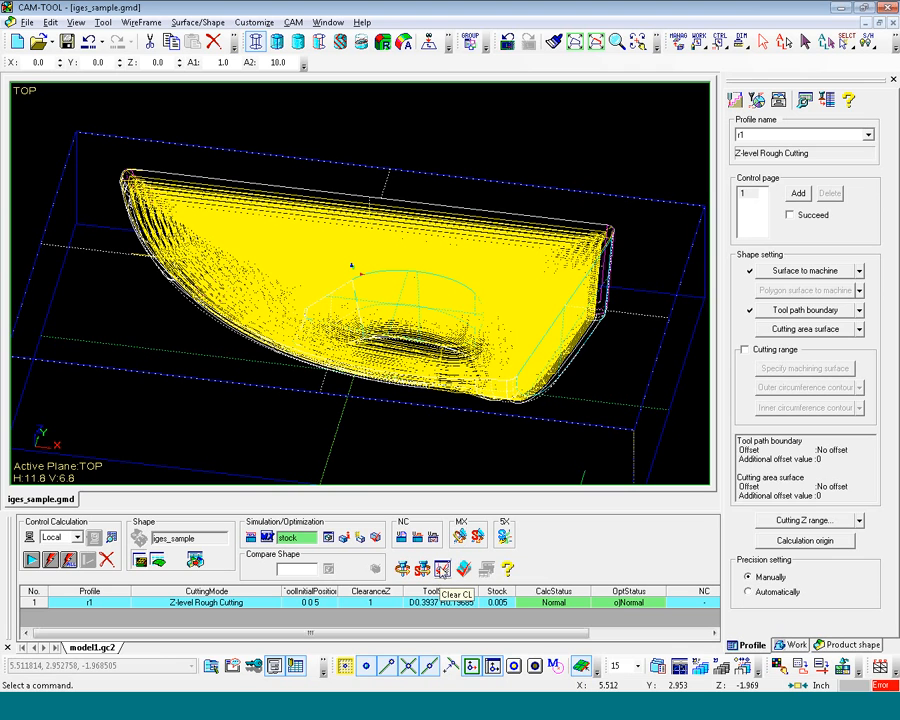
- Clear the displayed tool path and play the cutting animation of r1 with a minimum length per step of 0.5, closing it partway
click(441, 569)
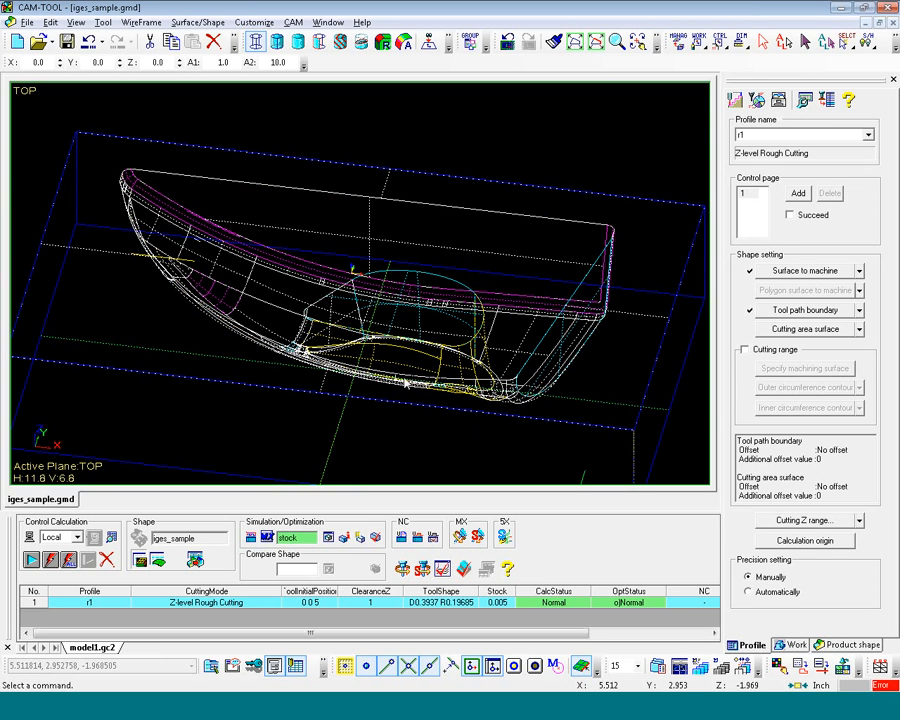
right_click(640, 608)
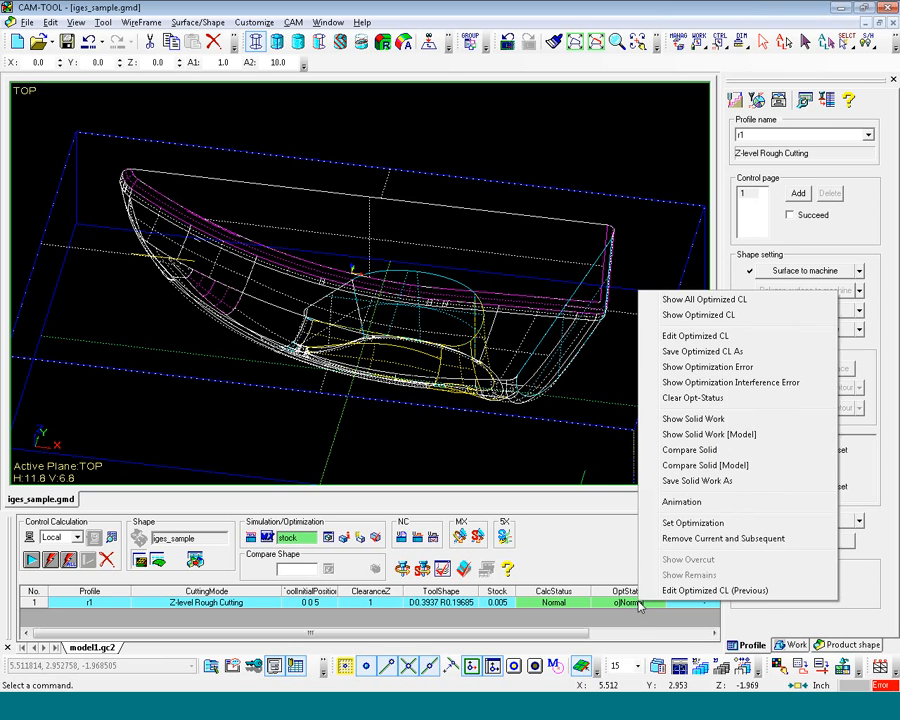
click(702, 509)
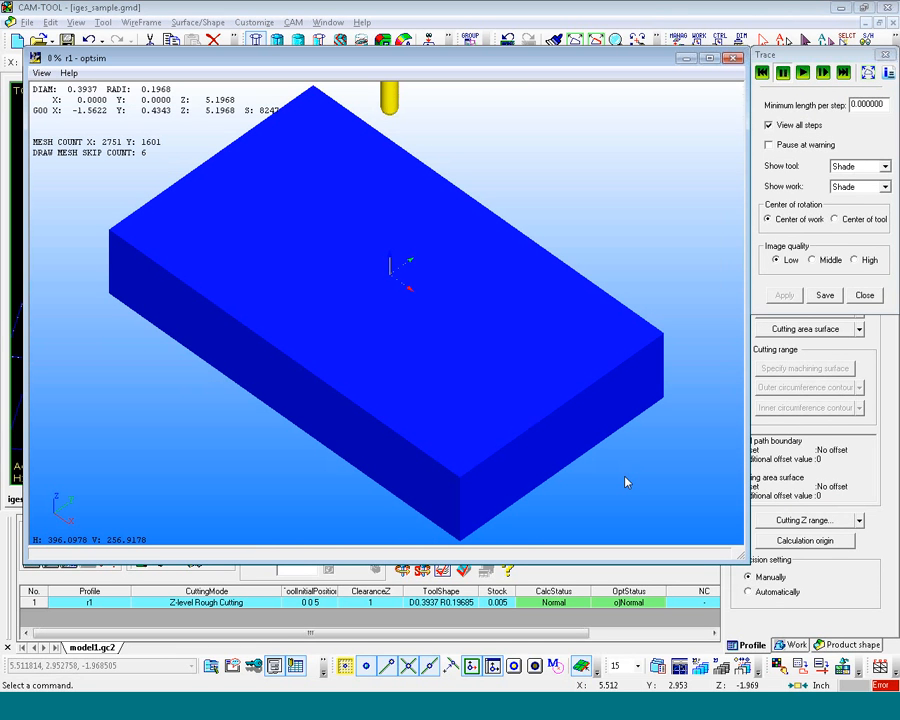
click(804, 74)
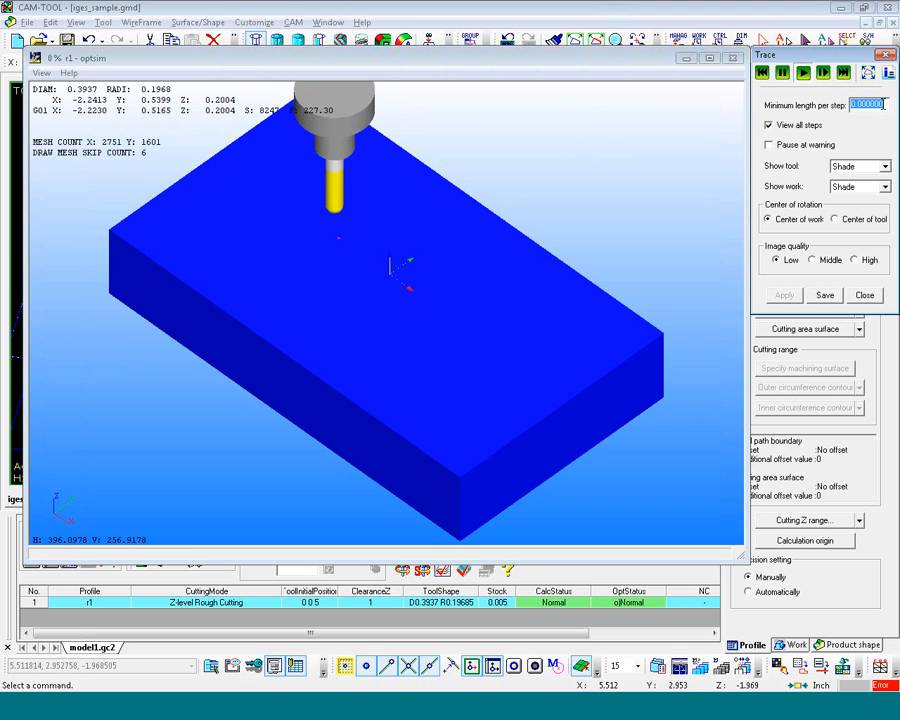
text(.5)
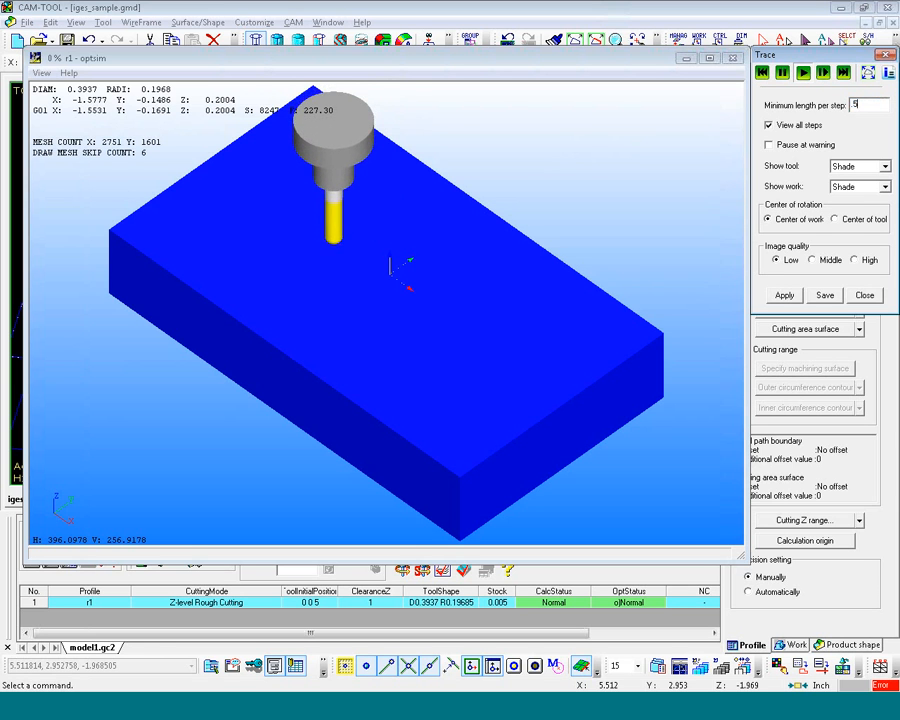
key(Return)
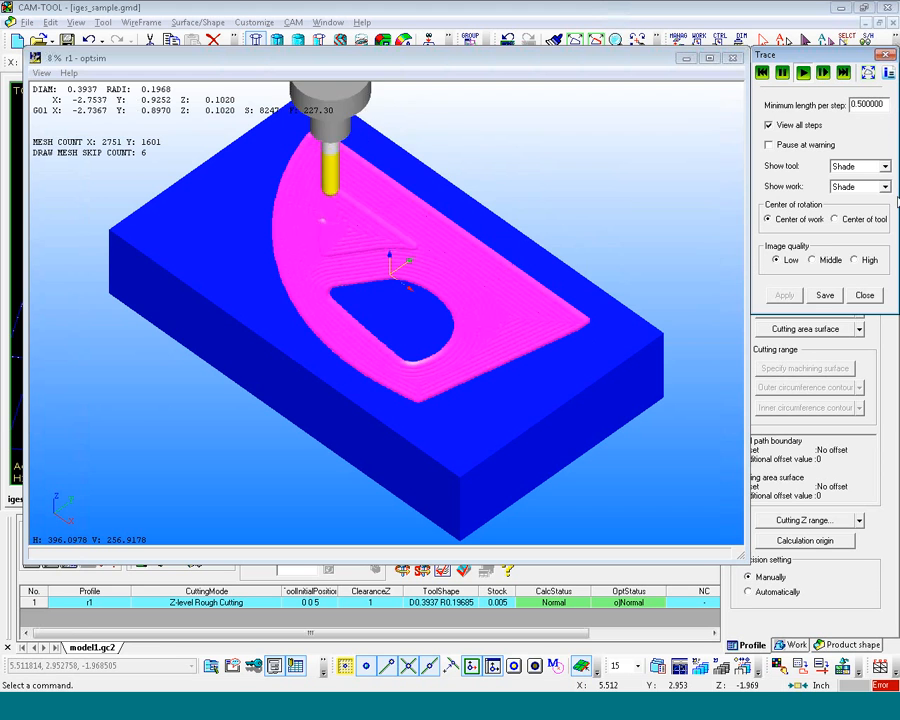
click(886, 56)
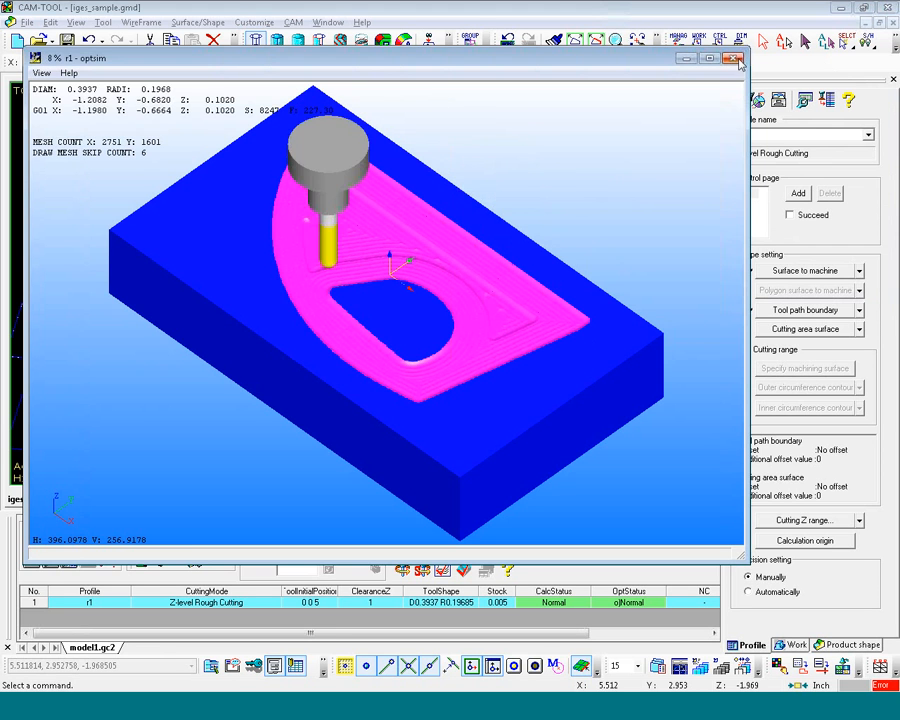
click(733, 58)
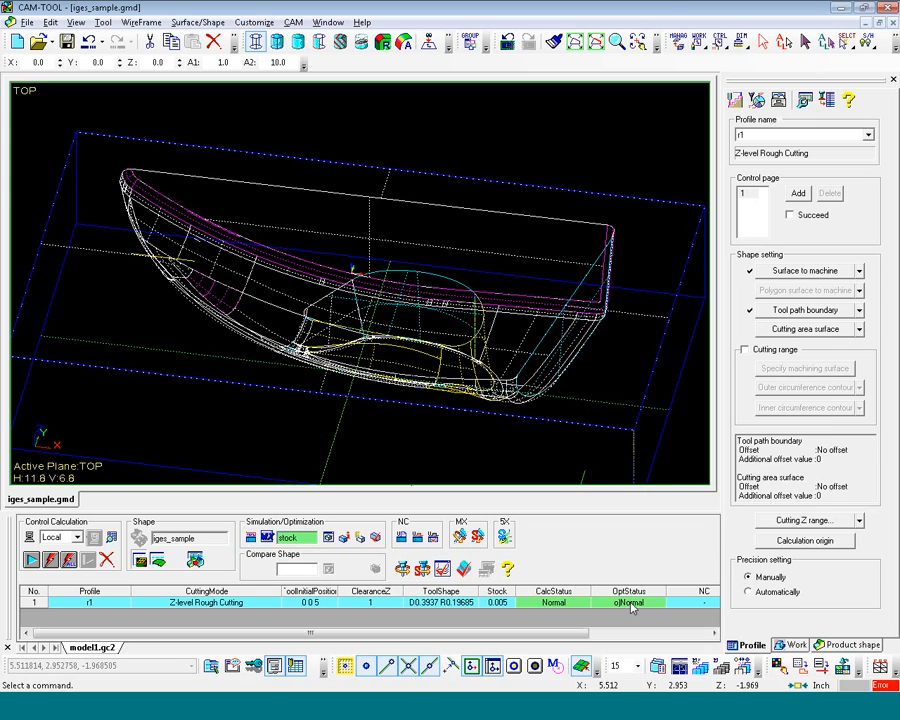
- Show the solid work of r1, examine the roughed stock in wireframe and shaded display, and close the view
right_click(629, 605)
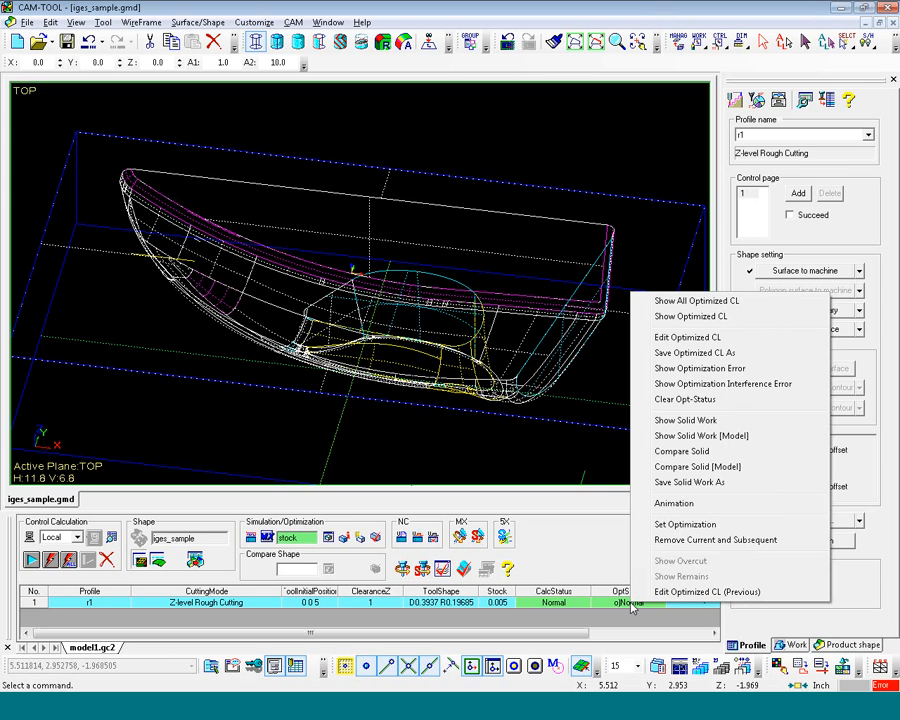
click(680, 428)
scroll(440, 397, up, 3)
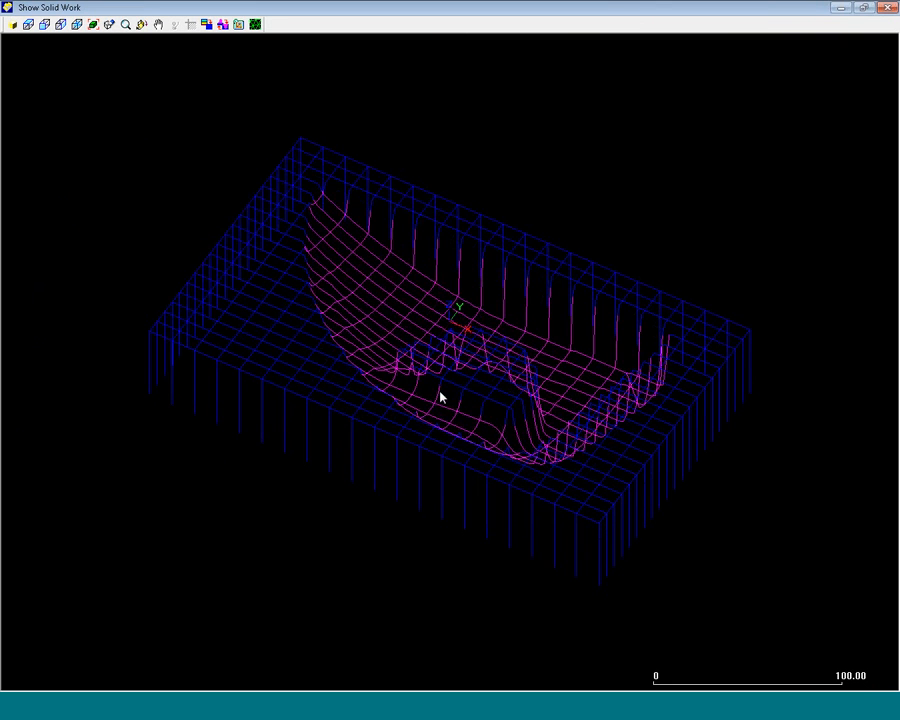
mouse_move(440, 472)
middle_down()
mouse_move(442, 434)
mouse_move(466, 384)
mouse_move(459, 458)
mouse_move(448, 464)
middle_up()
scroll(438, 452, down, 3)
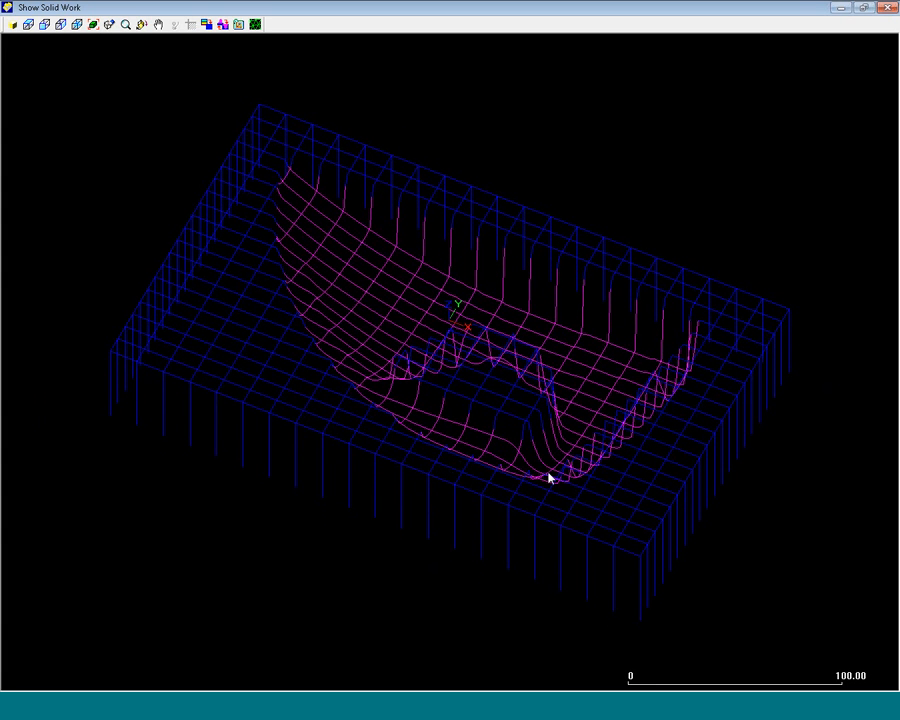
click(13, 27)
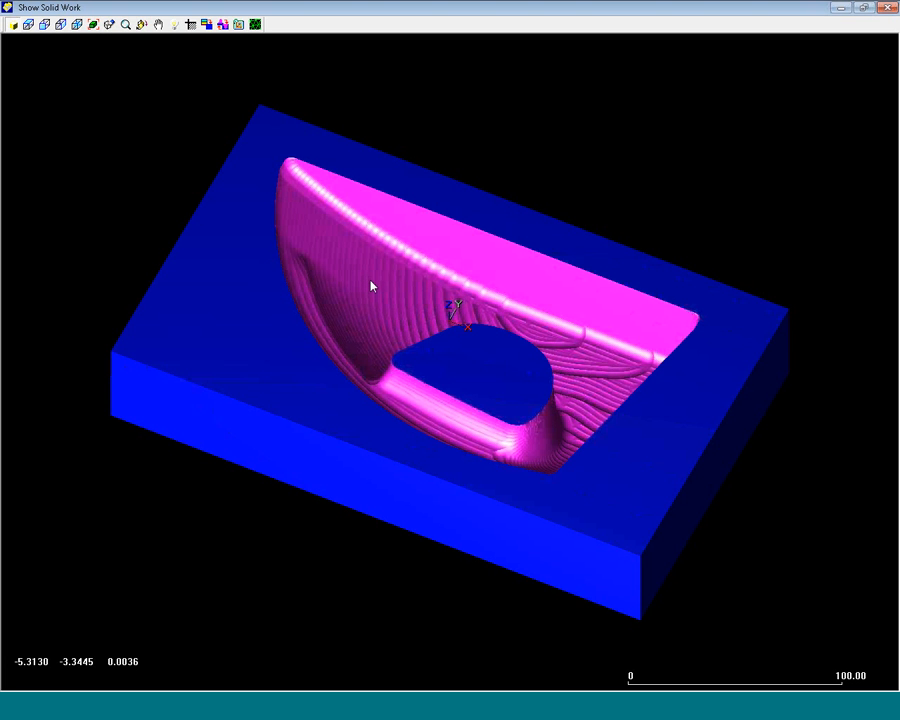
click(13, 24)
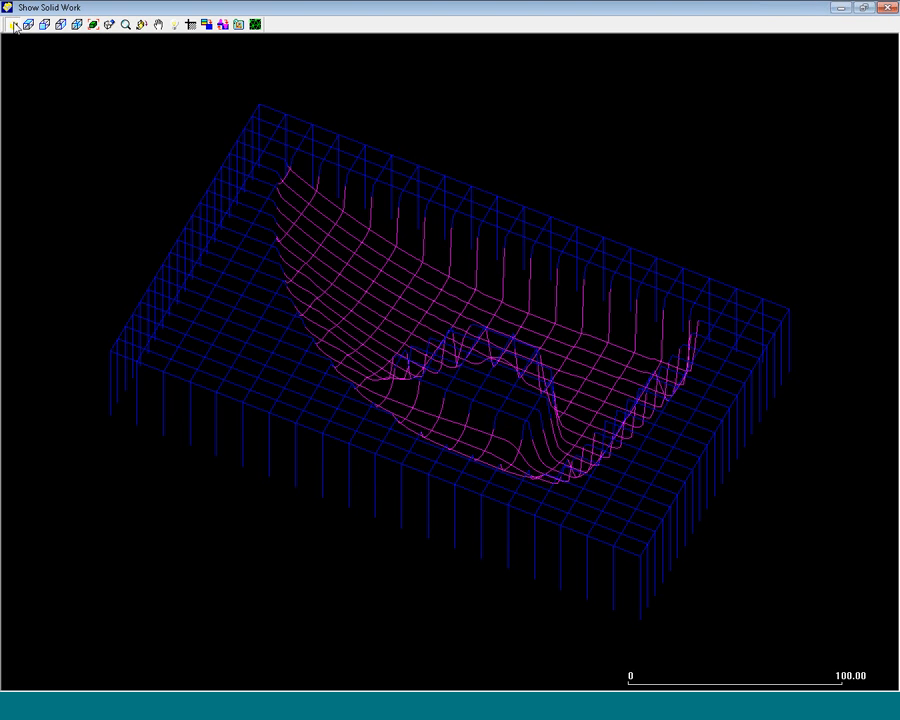
click(889, 8)
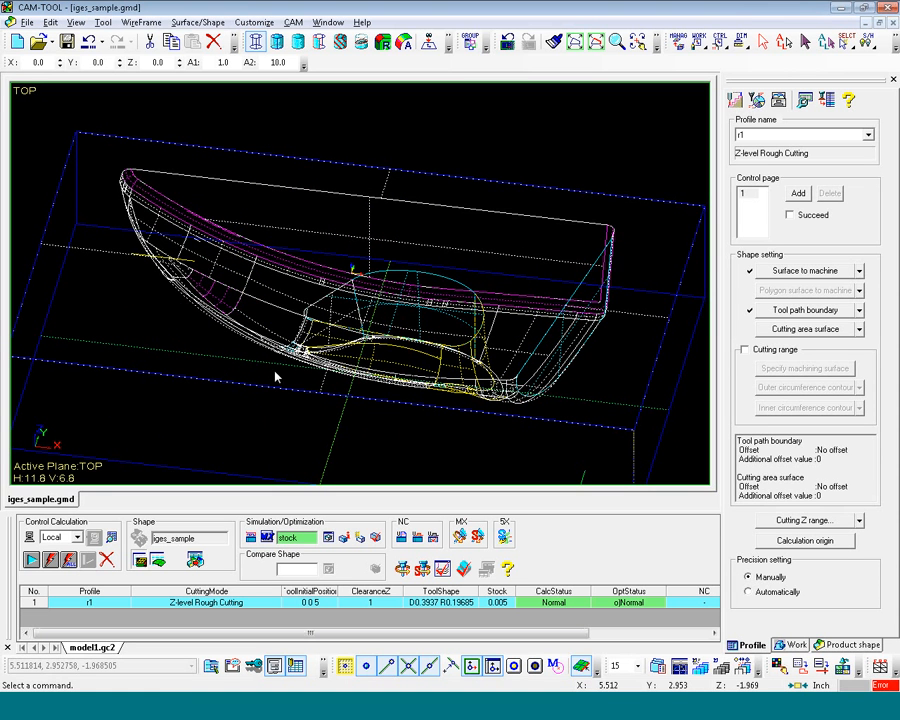
- Copy the r1 process as r2, adding it after the last process
middle_drag(382, 321, 441, 339)
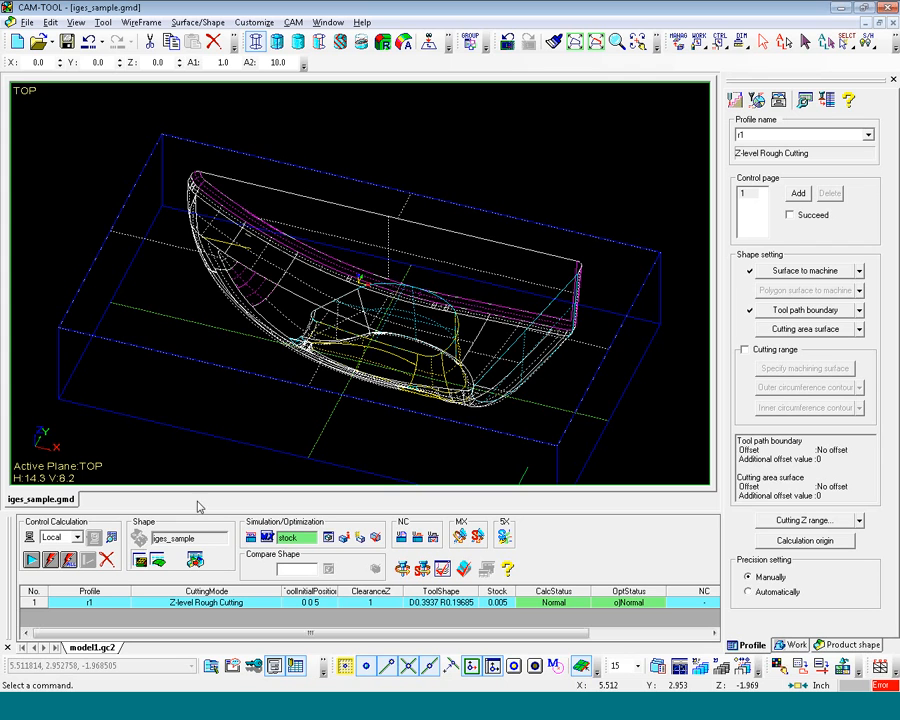
right_click(104, 607)
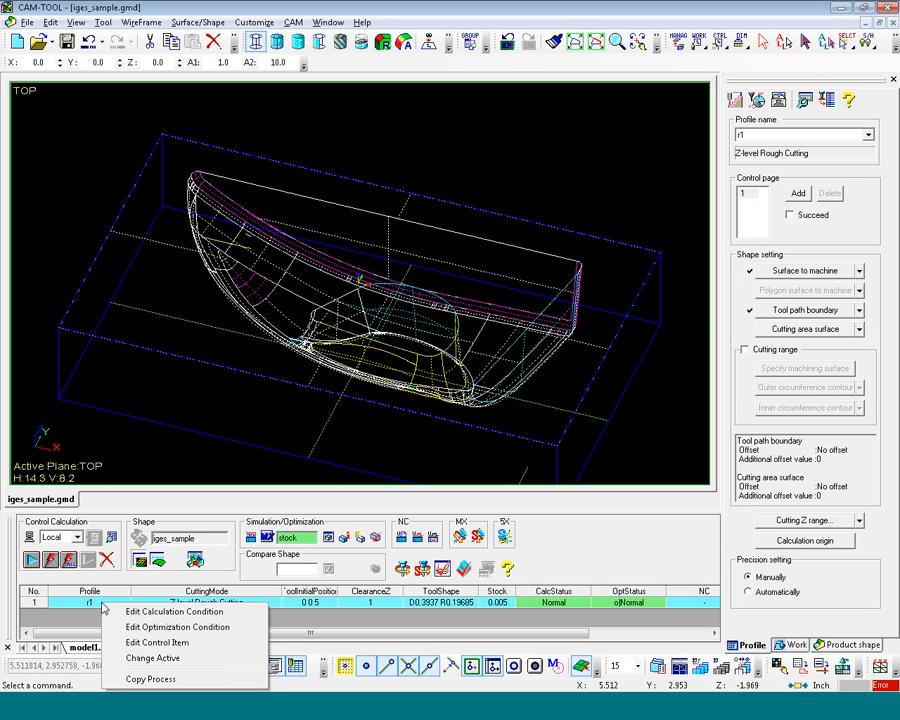
click(153, 680)
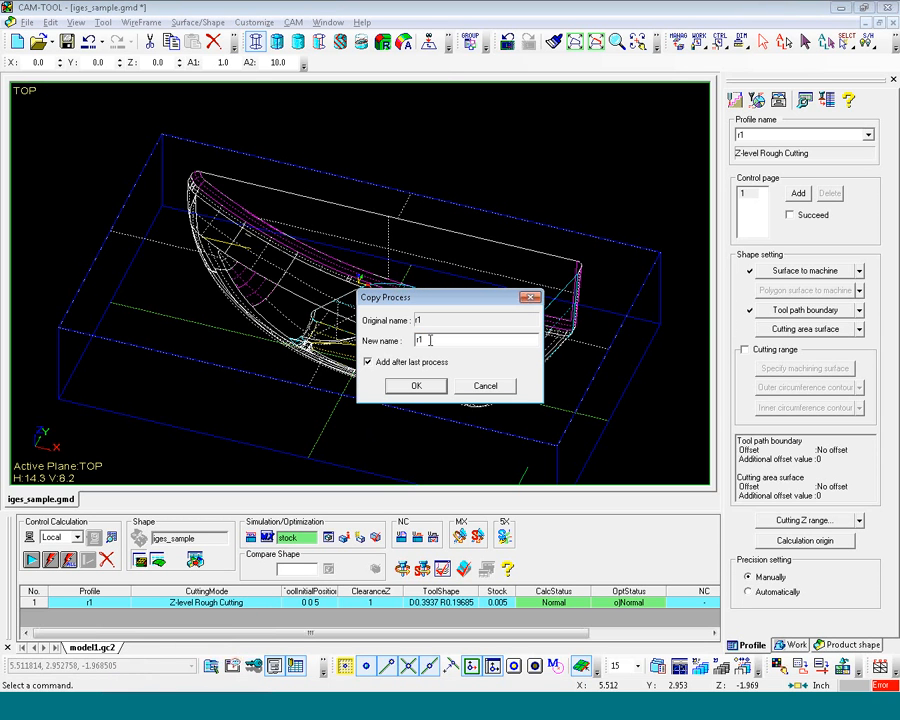
key(BackSpace)
text(2)
click(418, 387)
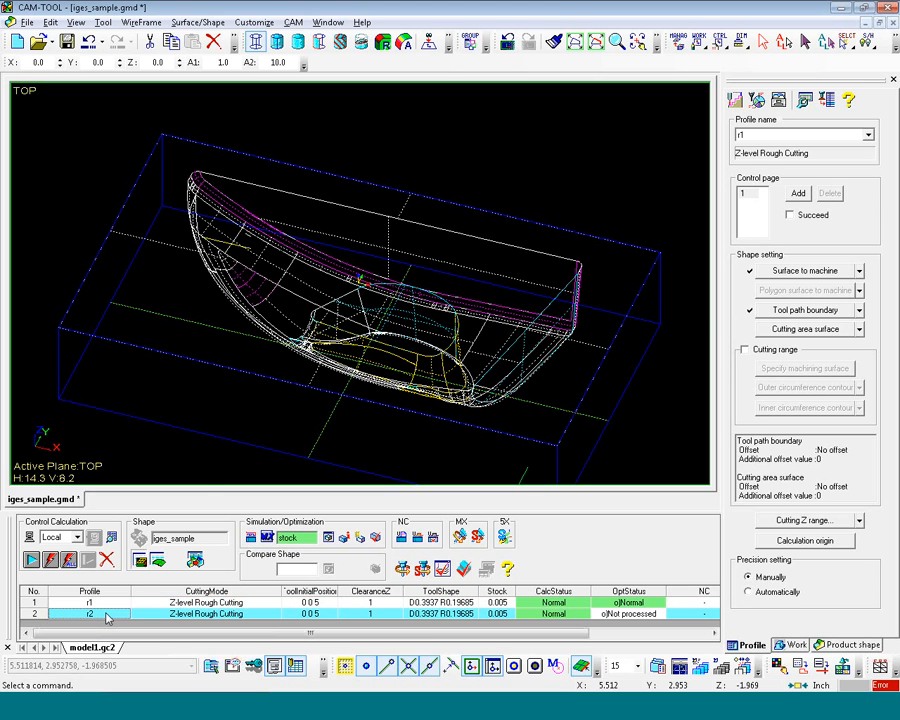
- For r2's calculation condition, choose the 6 mm ball cutter TIALN_6X5L with the STEEL_BELOW_25_HRC ROUGH cutting condition from the tooling database
right_click(105, 618)
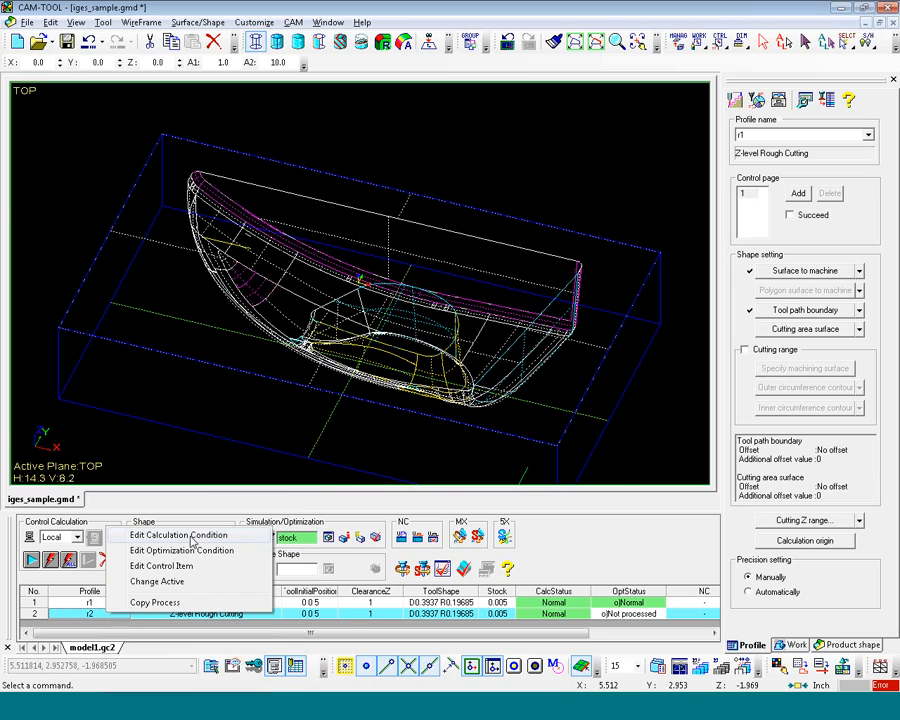
click(193, 541)
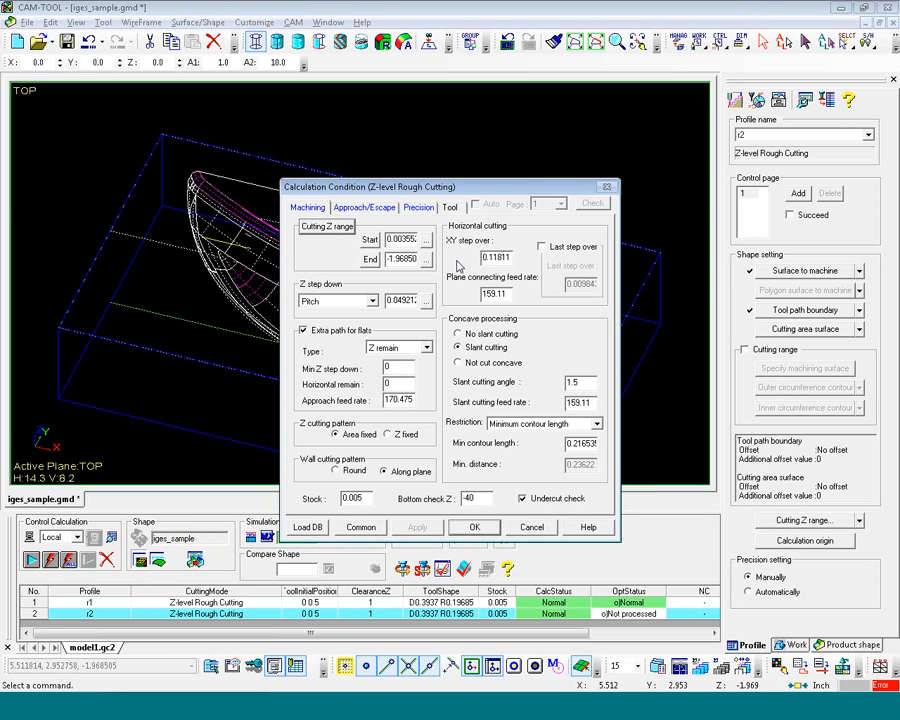
click(308, 528)
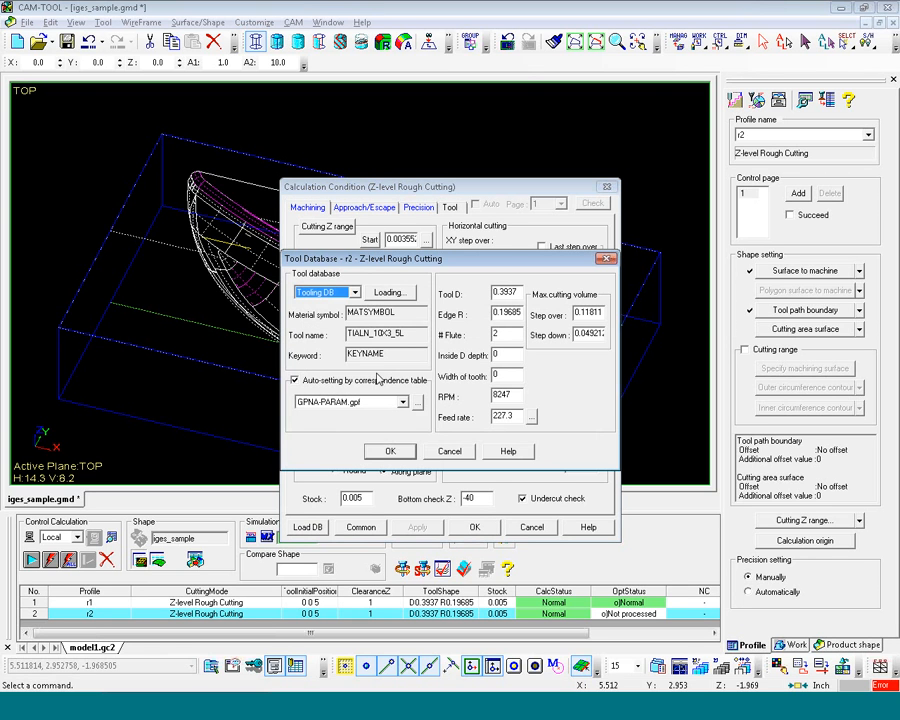
click(393, 293)
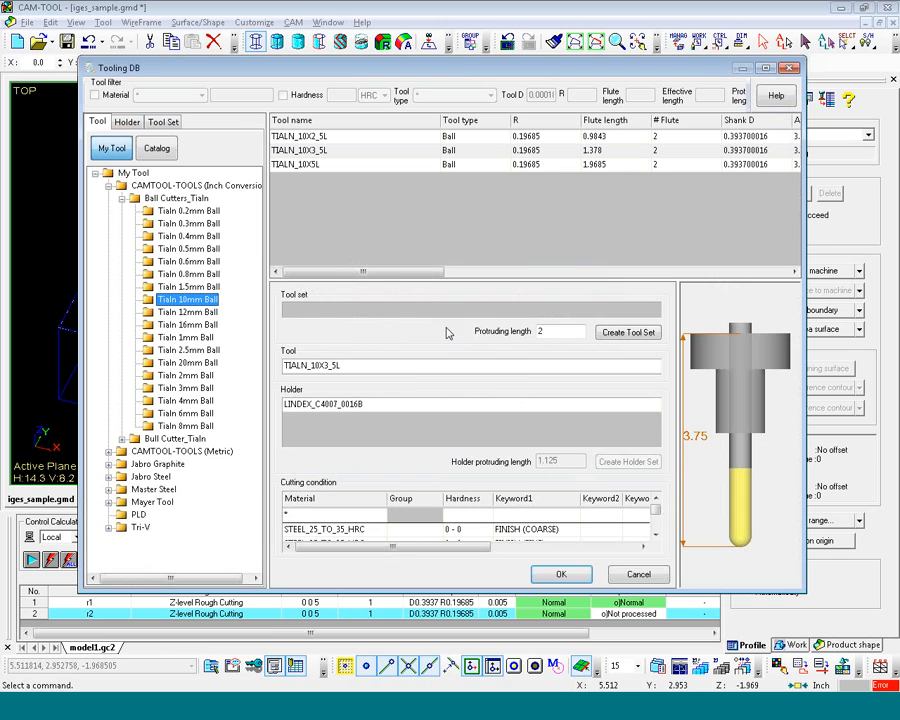
click(185, 413)
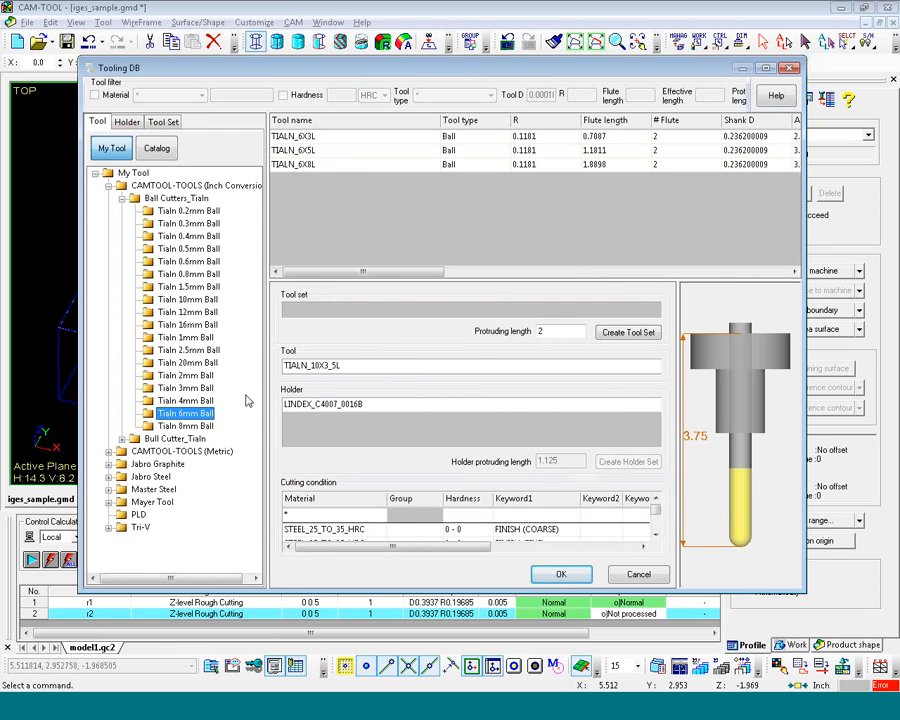
click(349, 152)
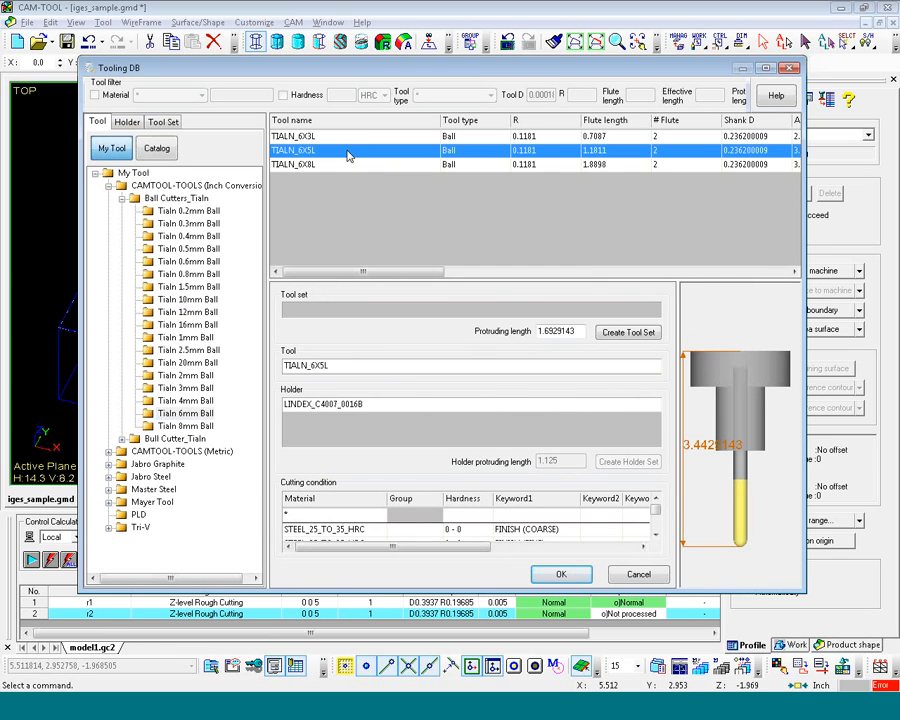
click(655, 534)
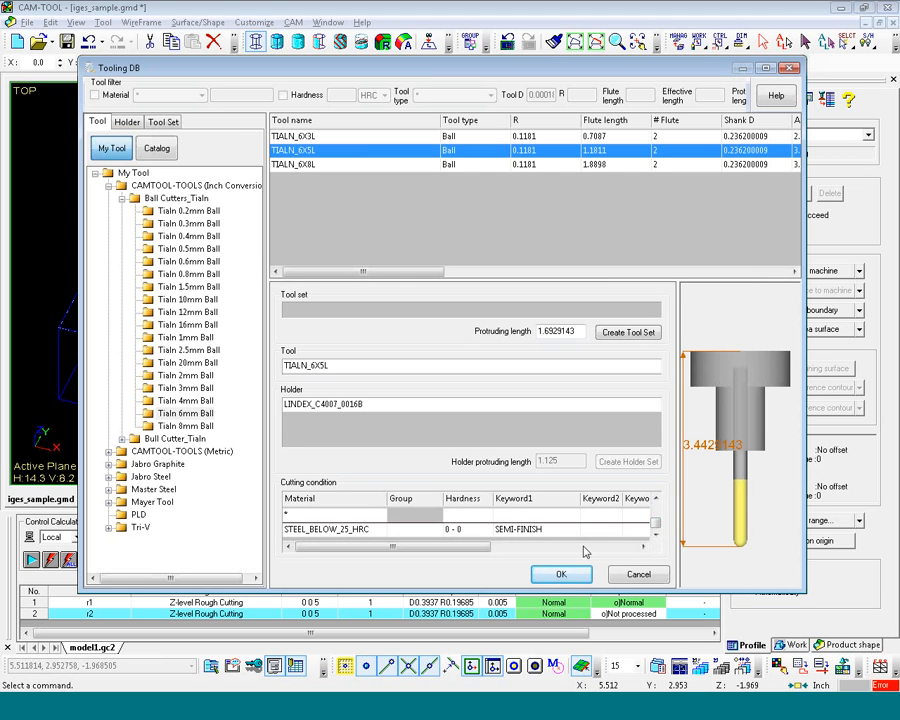
click(655, 499)
click(536, 533)
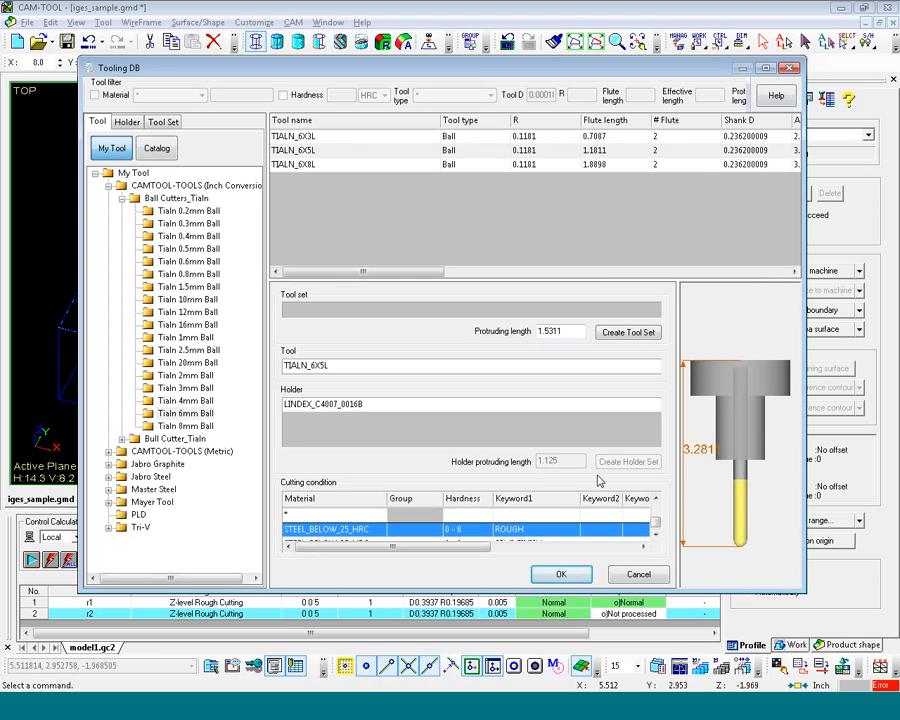
- Set the cutter's protruding length to 2 and apply the tool database values to r2, dismissing any error messages
double_click(563, 331)
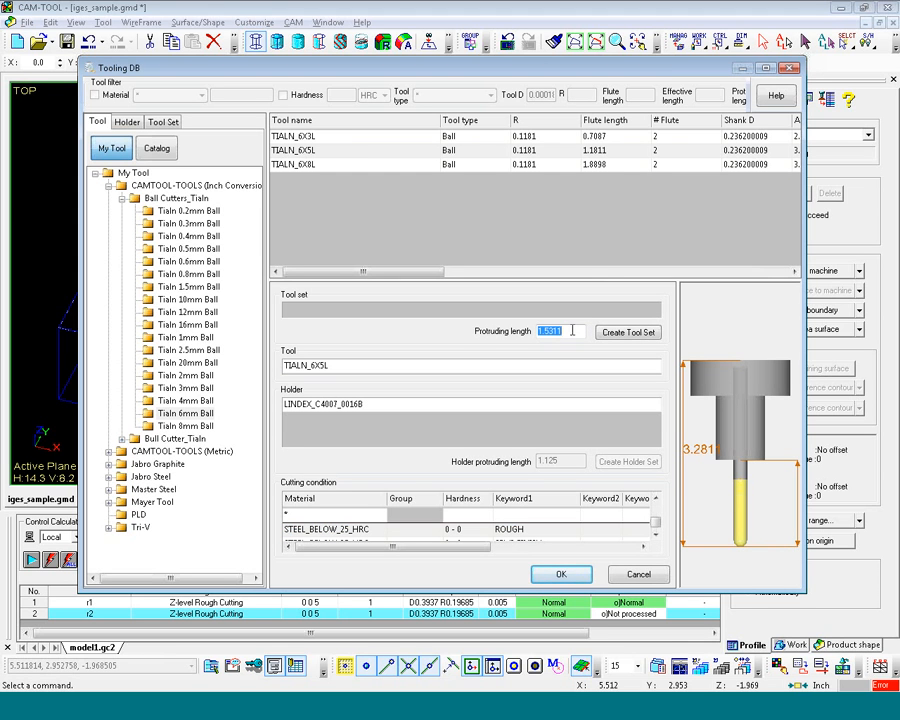
text(2)
key(Tab)
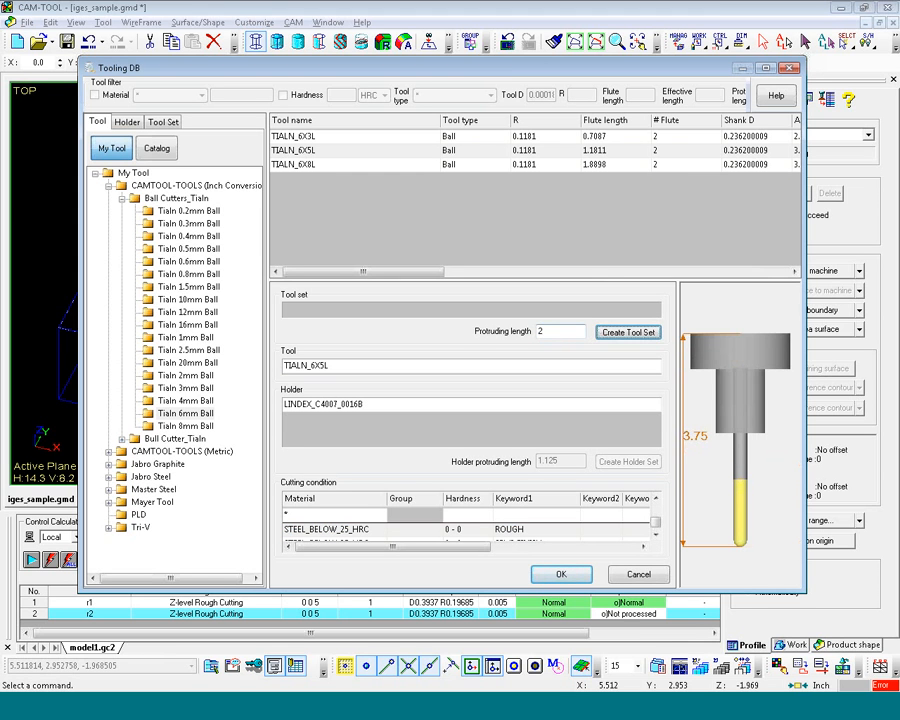
click(565, 575)
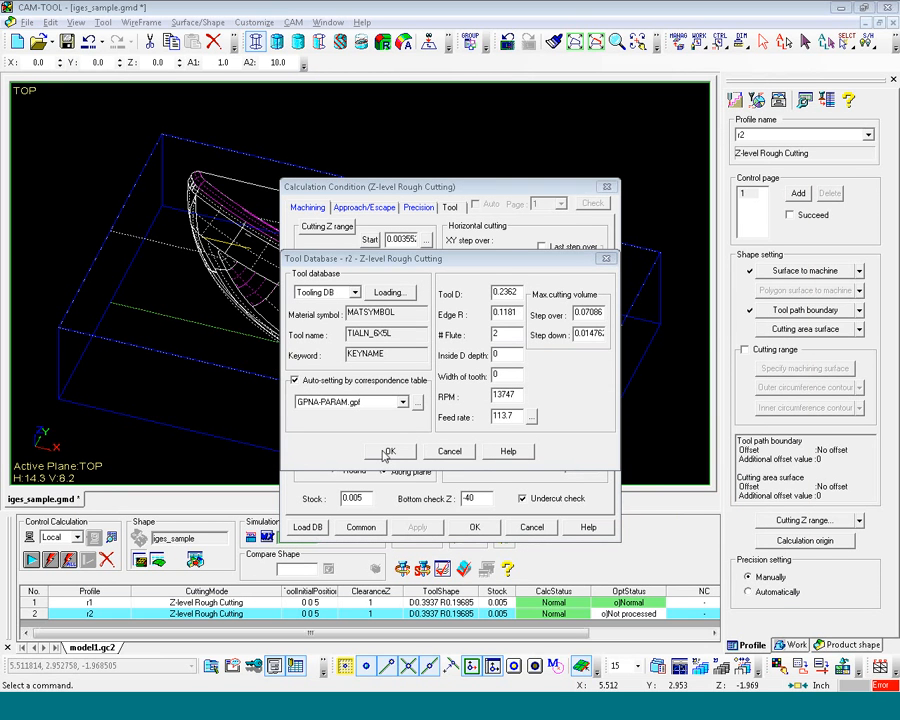
click(390, 452)
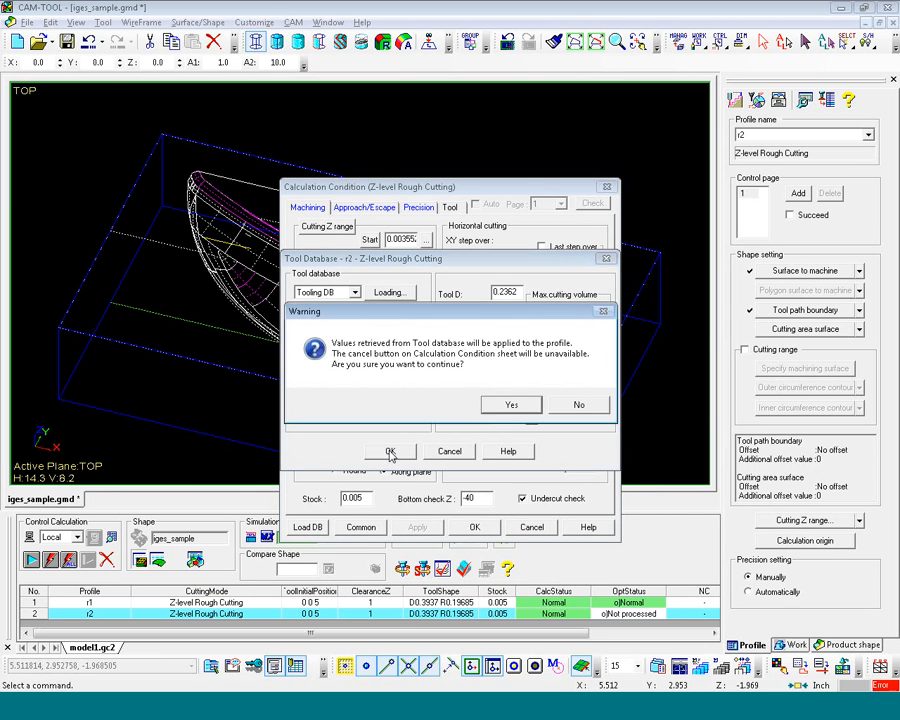
click(512, 405)
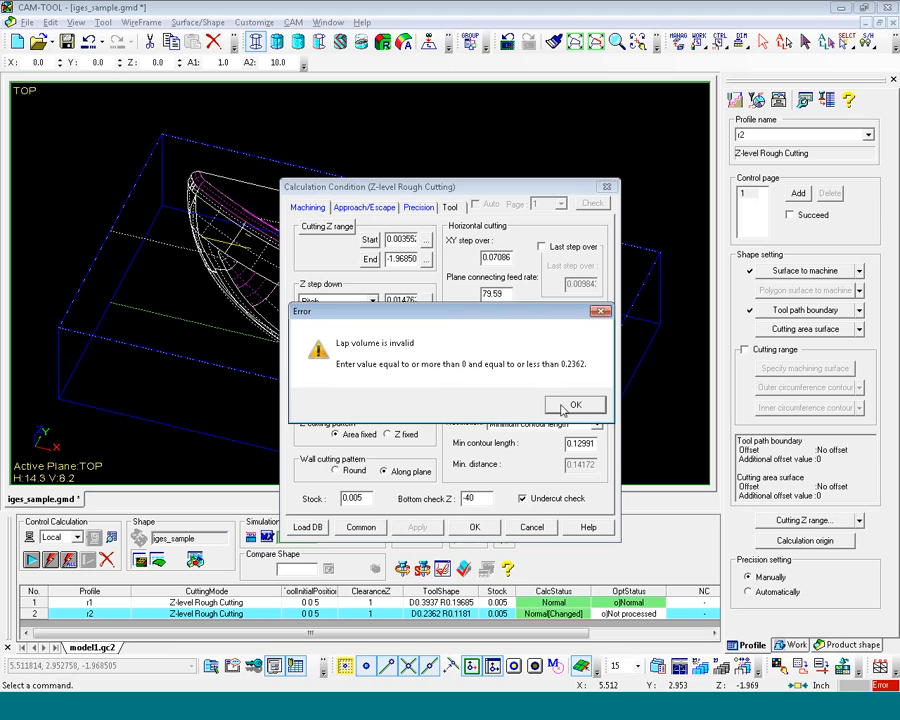
click(572, 404)
click(572, 403)
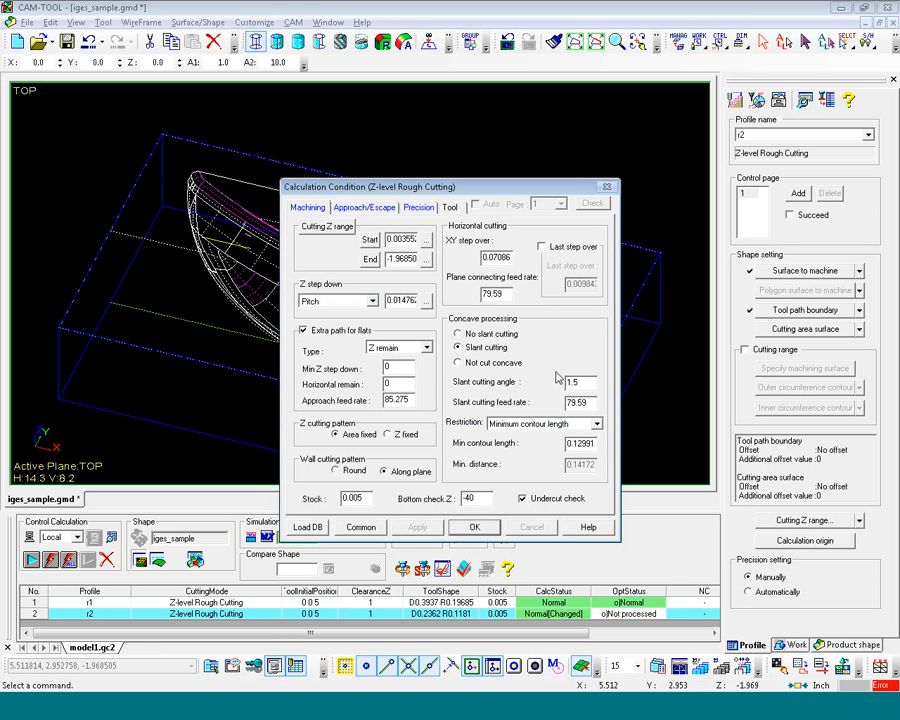
- Set r2's lap volume for processing remains from a cusp height of 0.001, apply the calculation condition, and recalculate r2
click(419, 208)
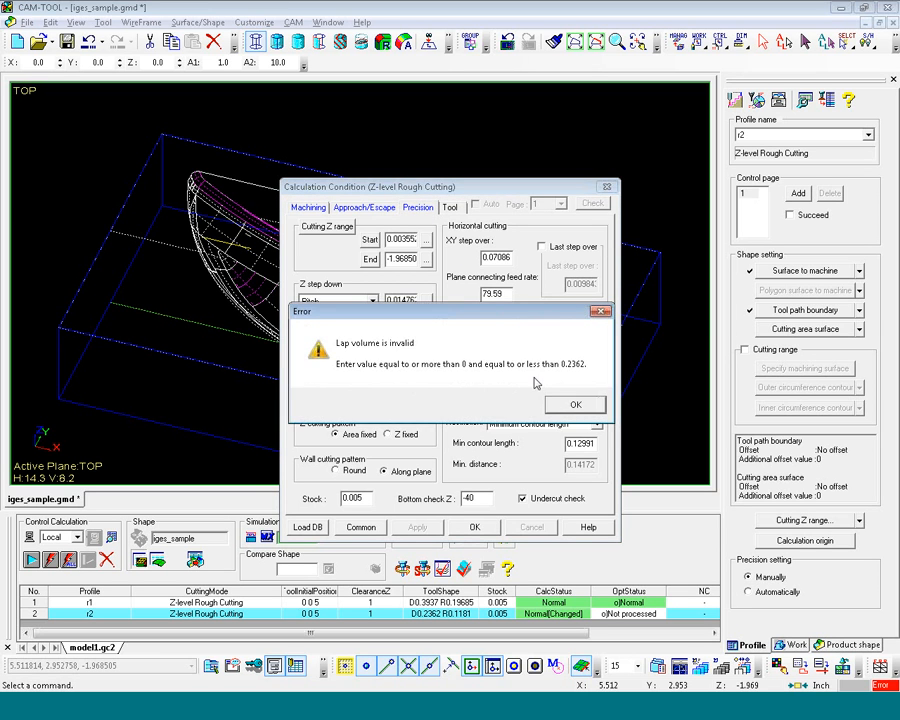
click(576, 405)
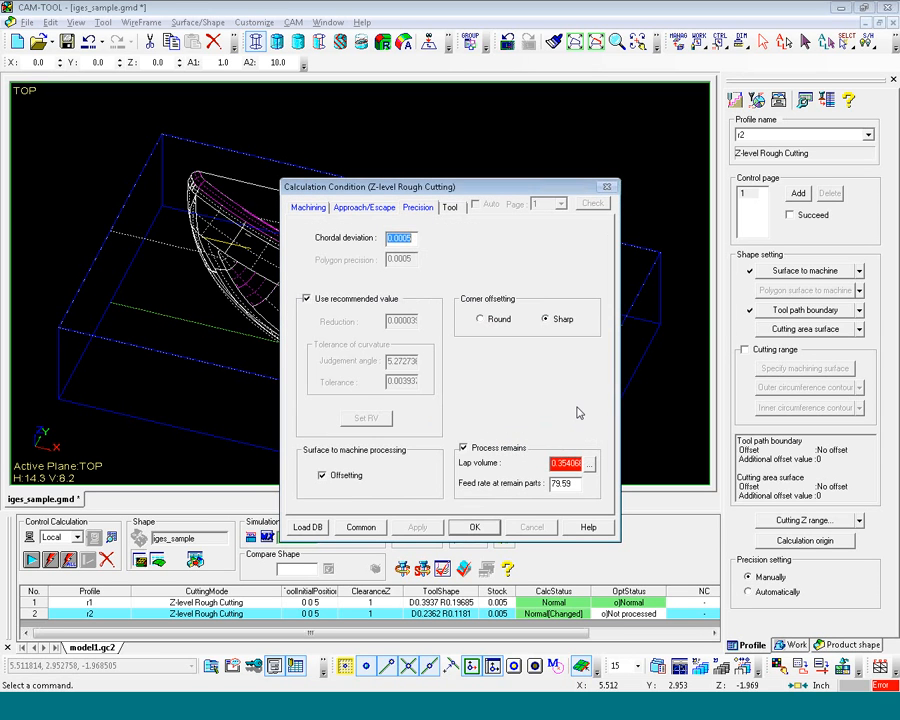
double_click(571, 463)
text(0)
click(589, 463)
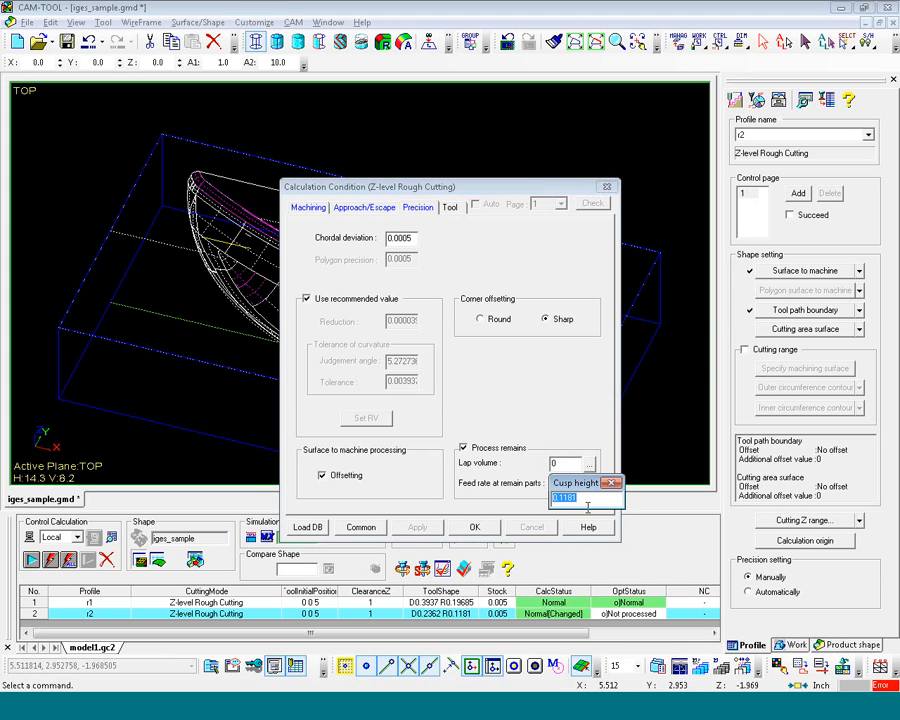
text(.001)
key(Return)
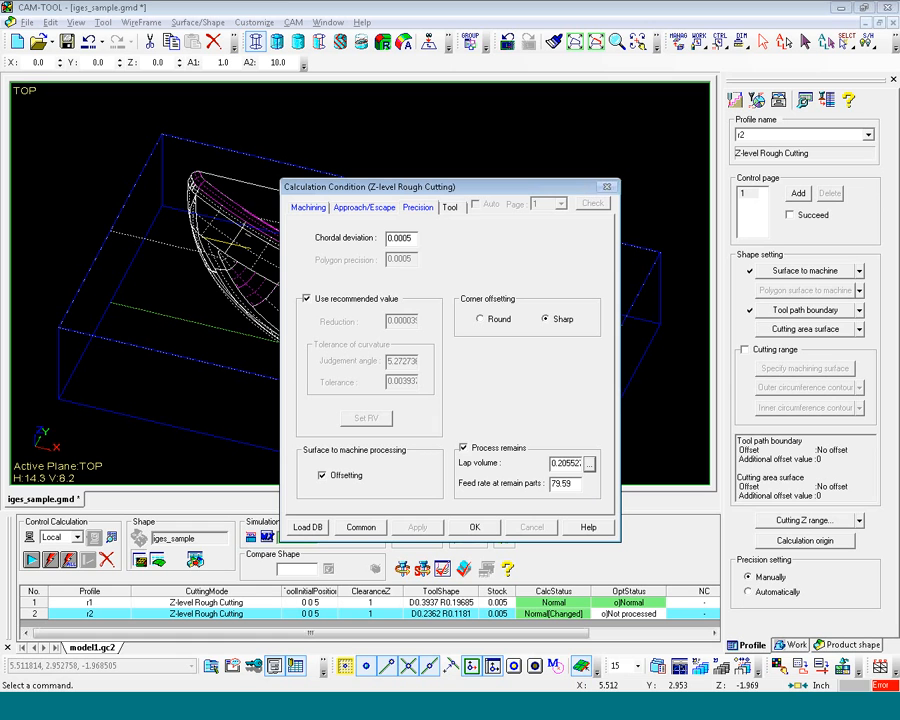
click(475, 528)
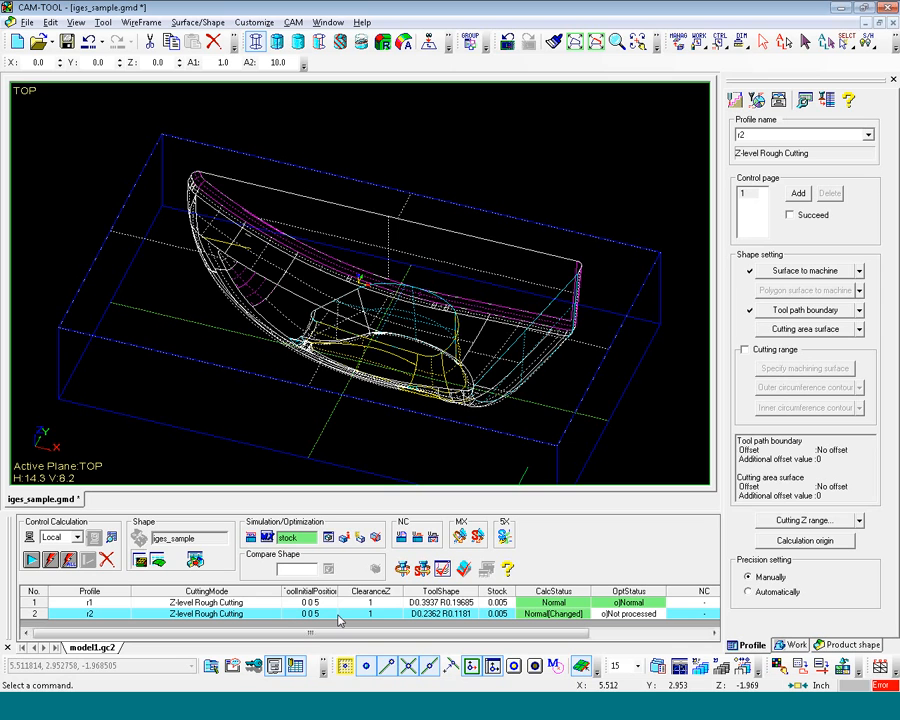
click(32, 561)
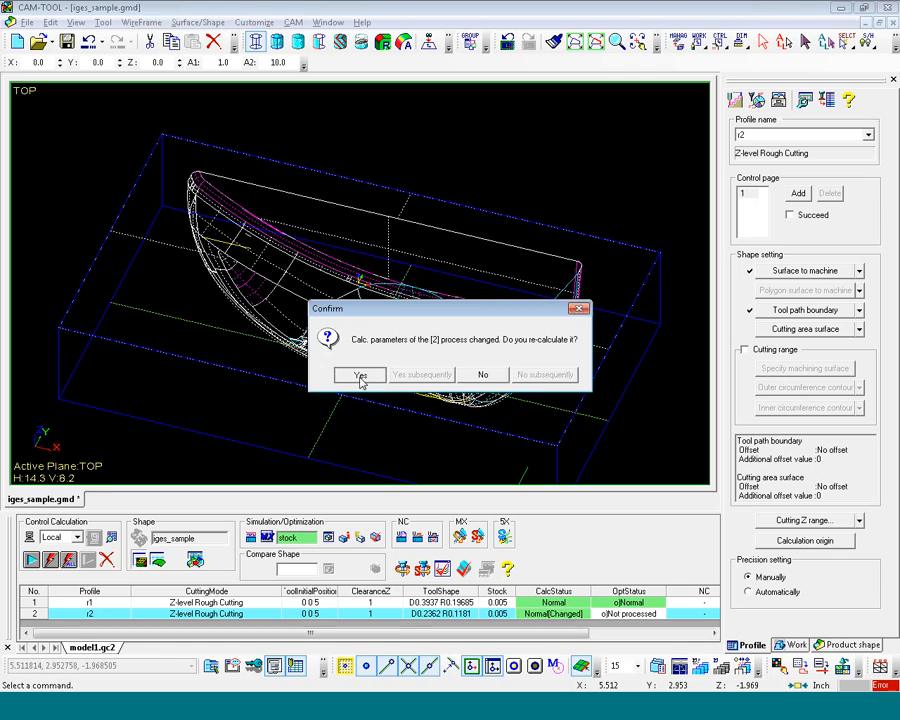
click(360, 375)
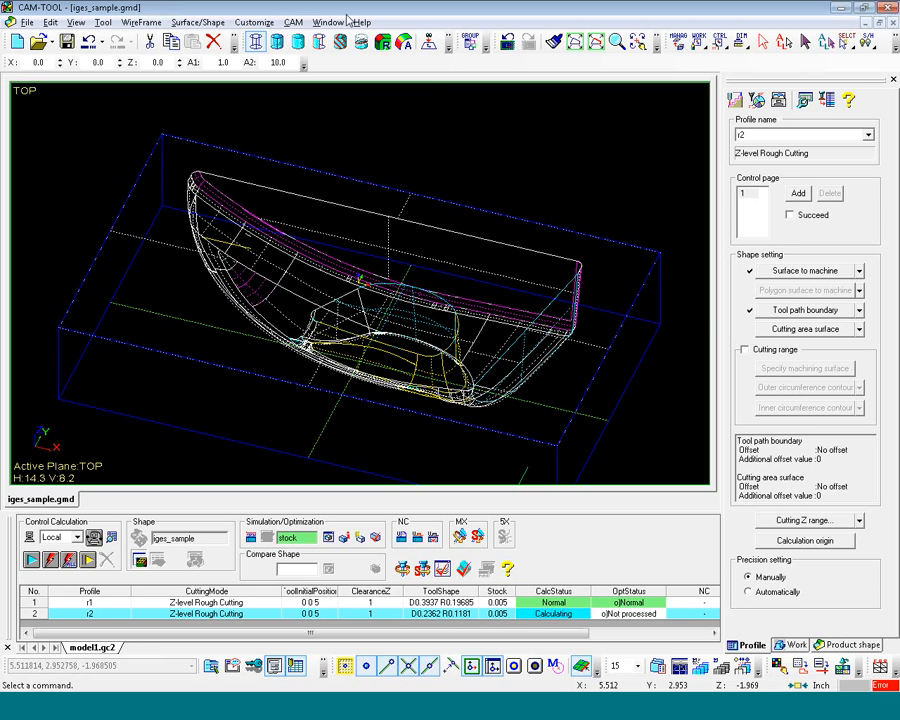
- Start a new Z-level Finishing profile named s1, added to the calculation process, and continue to its tool settings
click(293, 22)
mouse_move(313, 58)
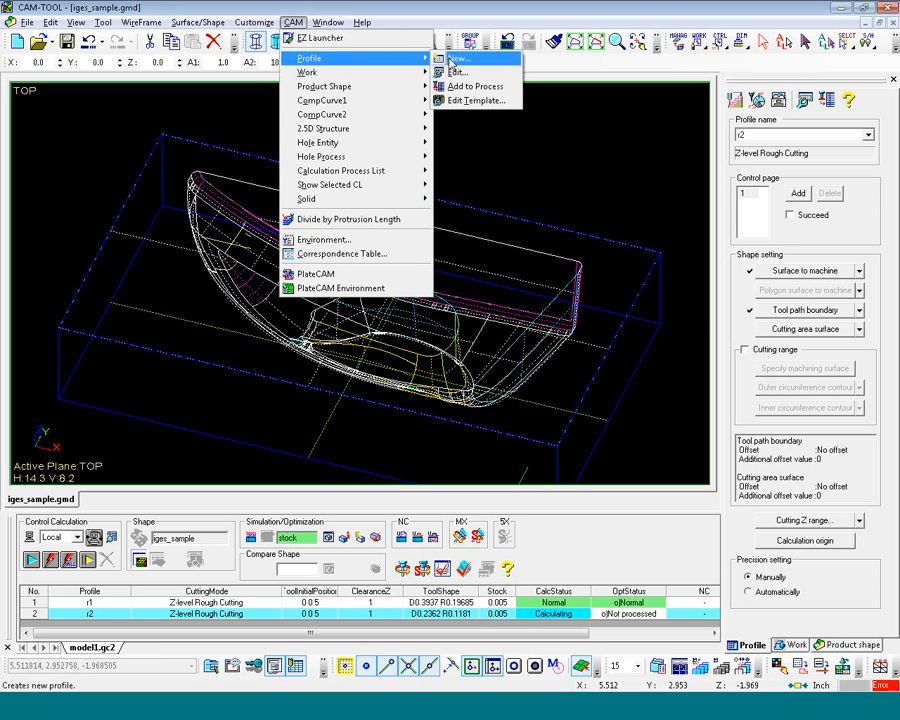
click(480, 58)
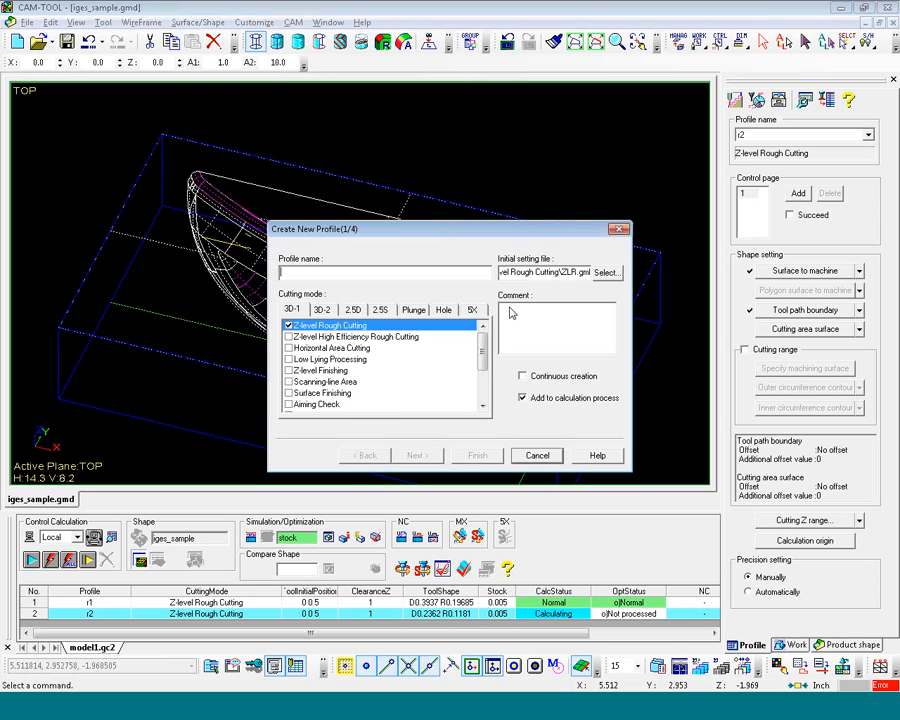
click(289, 371)
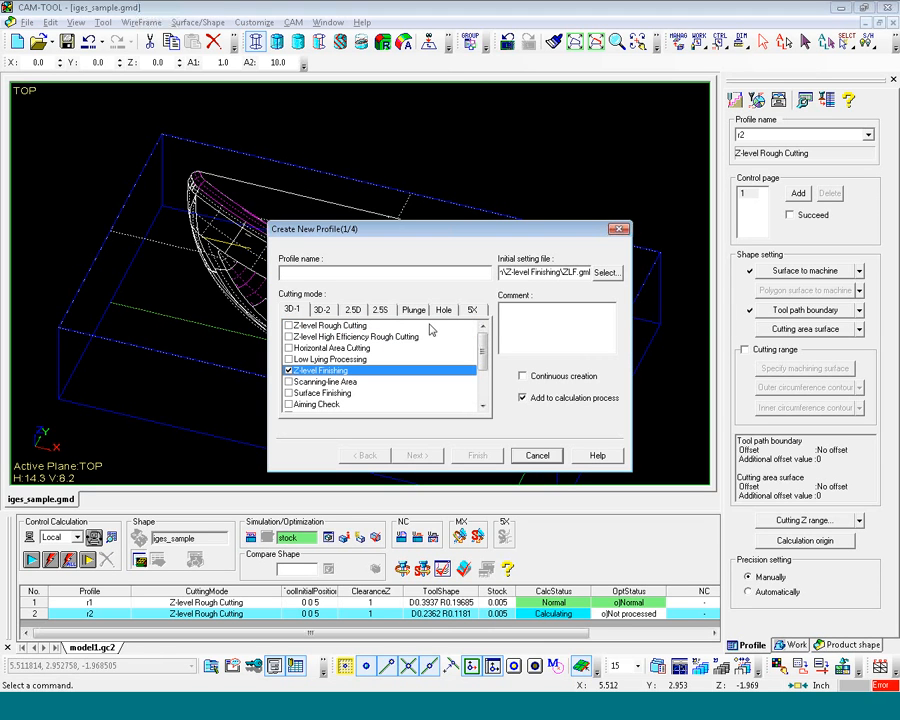
click(301, 274)
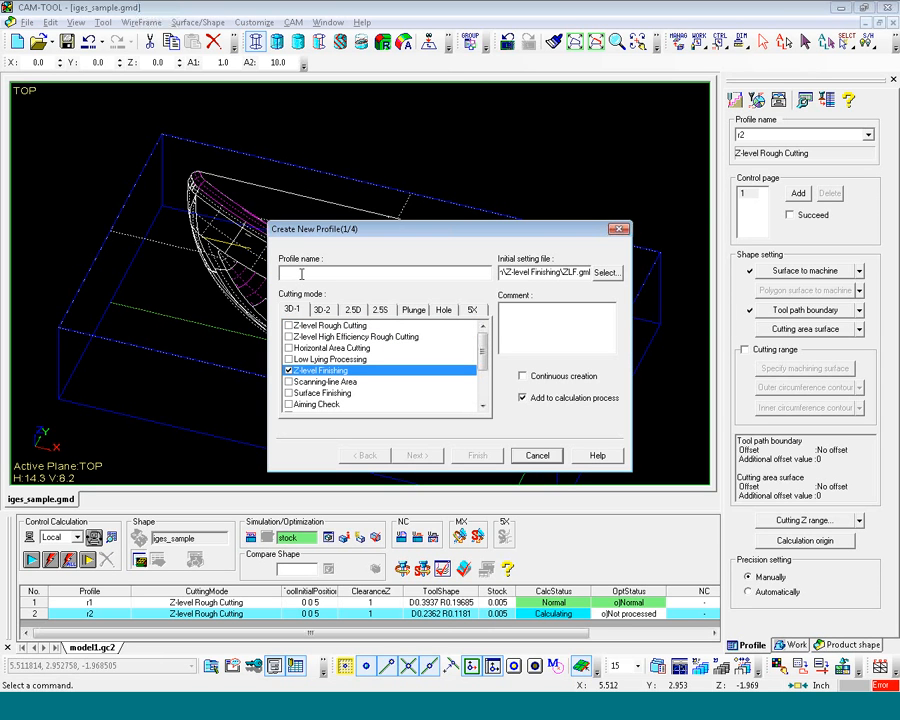
text(s1)
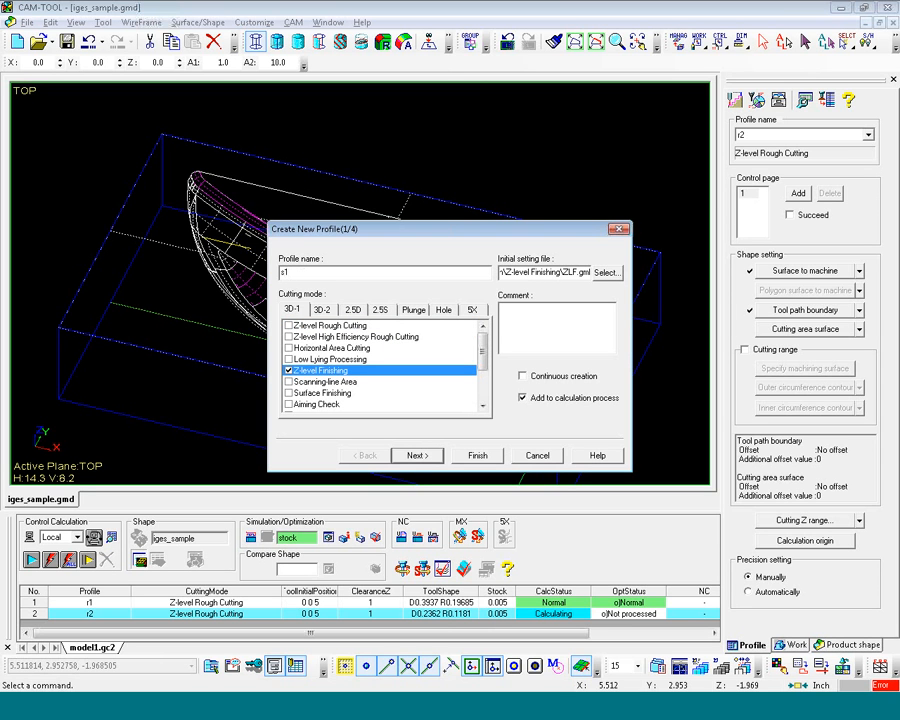
click(429, 457)
- For s1, choose the 10 mm ball cutter TIALN_10X3_5L with the STEEL_BELOW_25_HRC SEMI-FINISH cutting condition from the inch-conversion tools in the tooling database
click(394, 277)
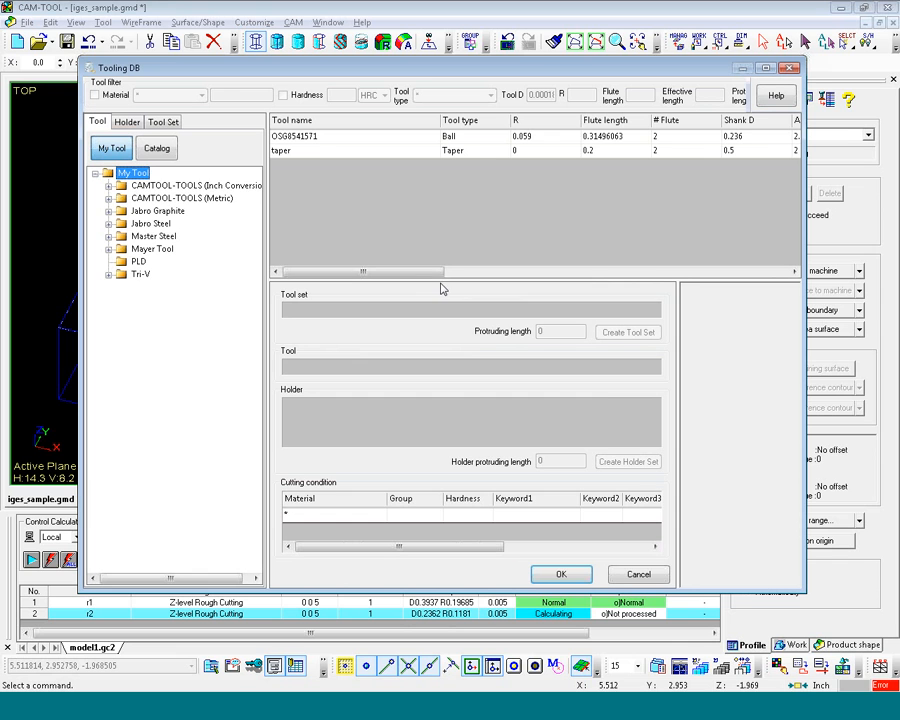
click(190, 185)
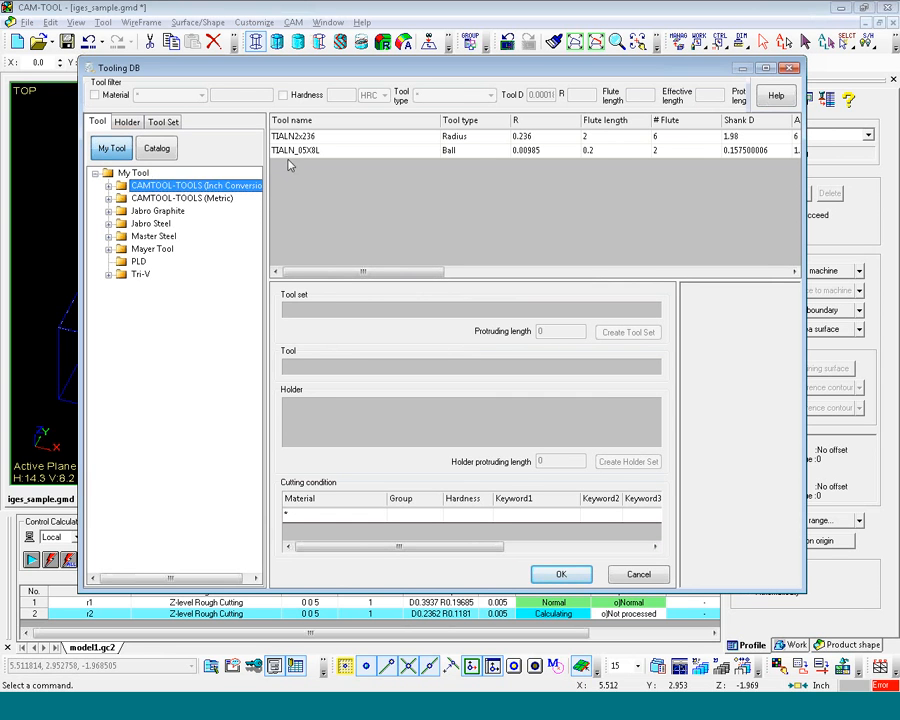
click(108, 185)
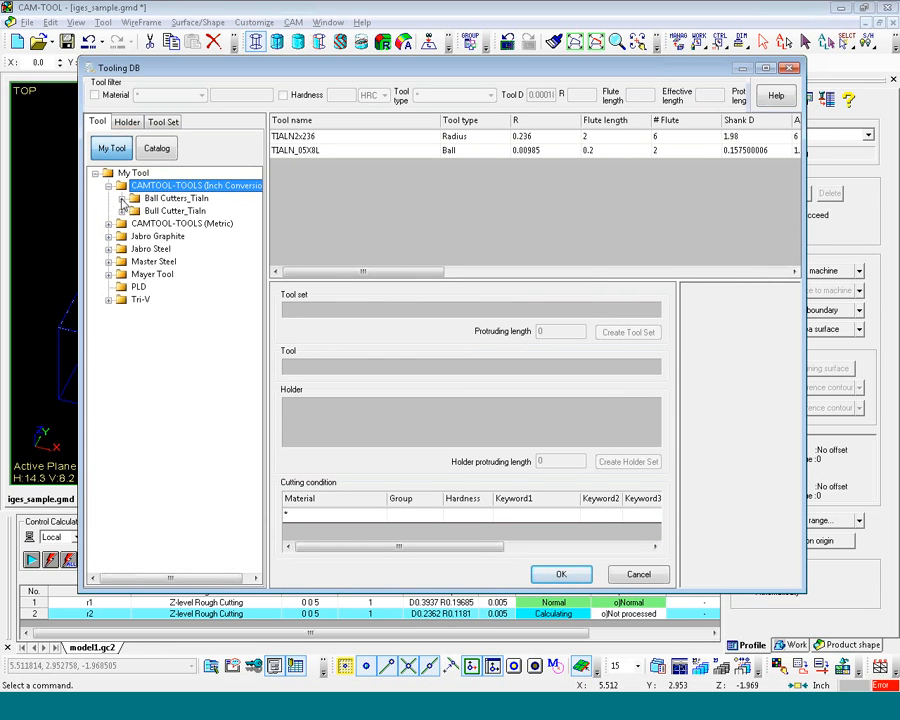
click(121, 199)
click(190, 299)
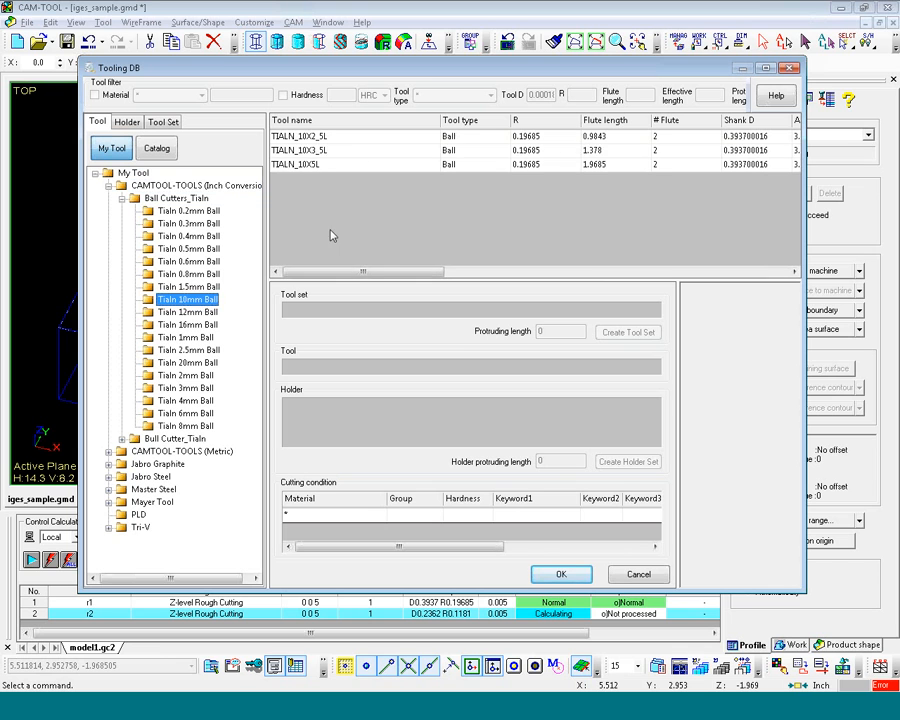
click(341, 151)
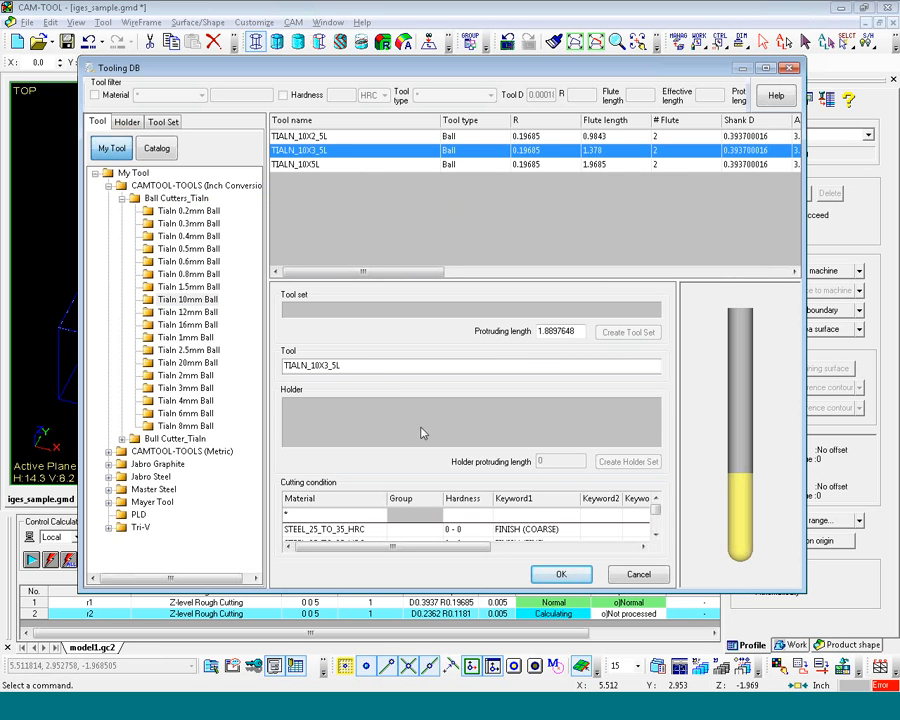
drag(654, 513, 655, 528)
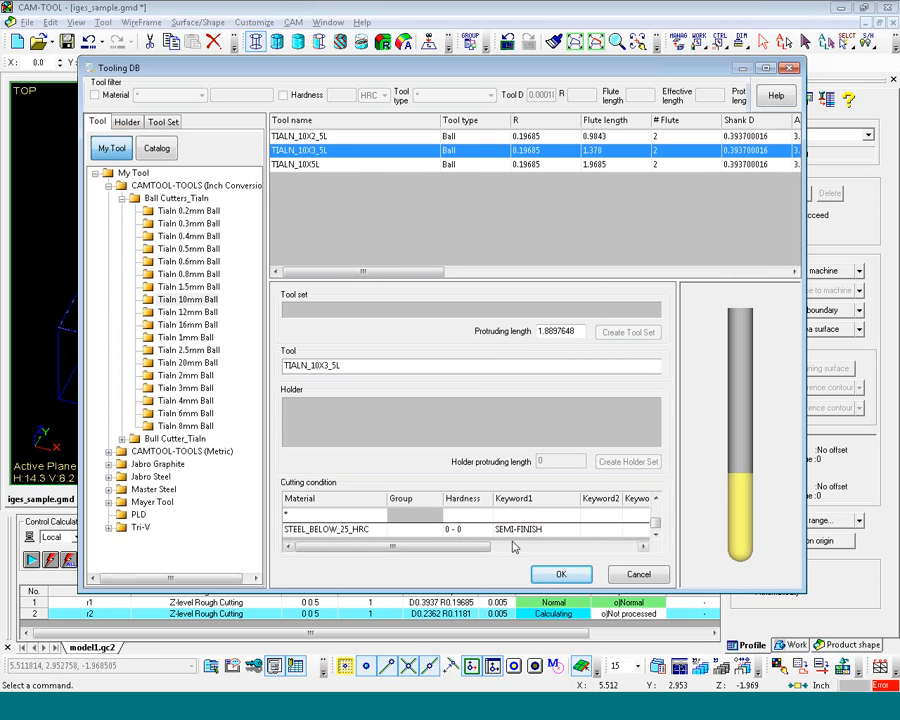
click(548, 529)
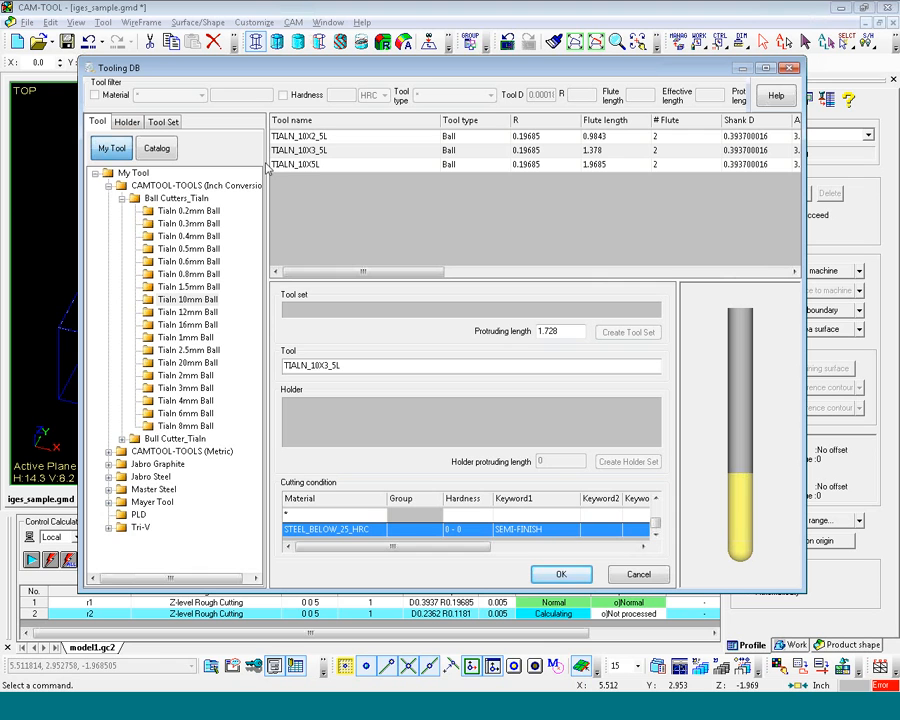
- Add the CAMTOOL-TOOLS holder LINDEX_C4007_0016B with a protruding length of 2 and finish creating the s1 profile
click(127, 122)
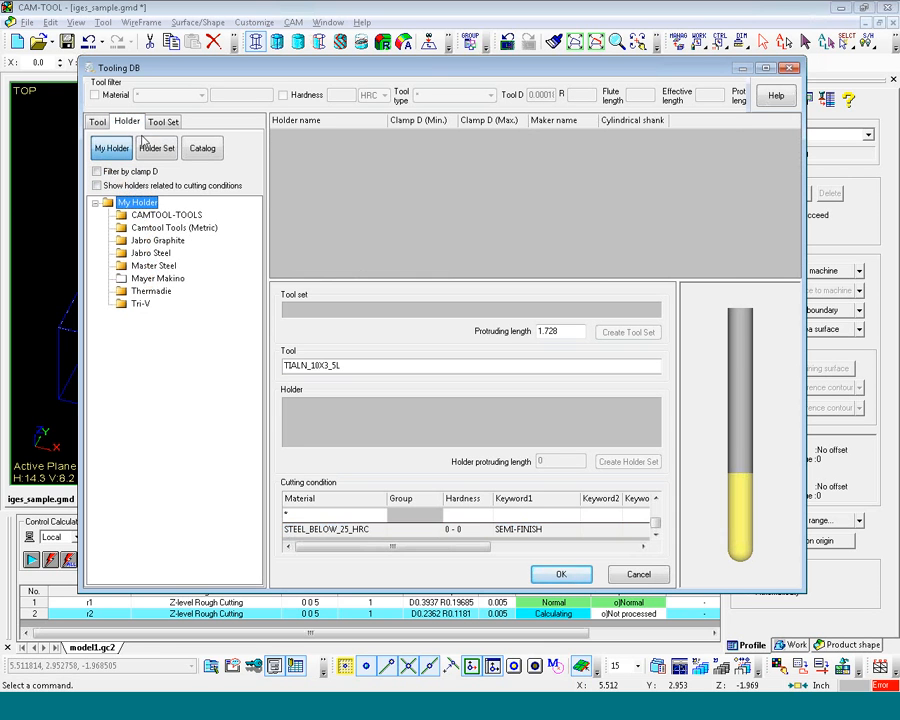
click(170, 214)
click(331, 166)
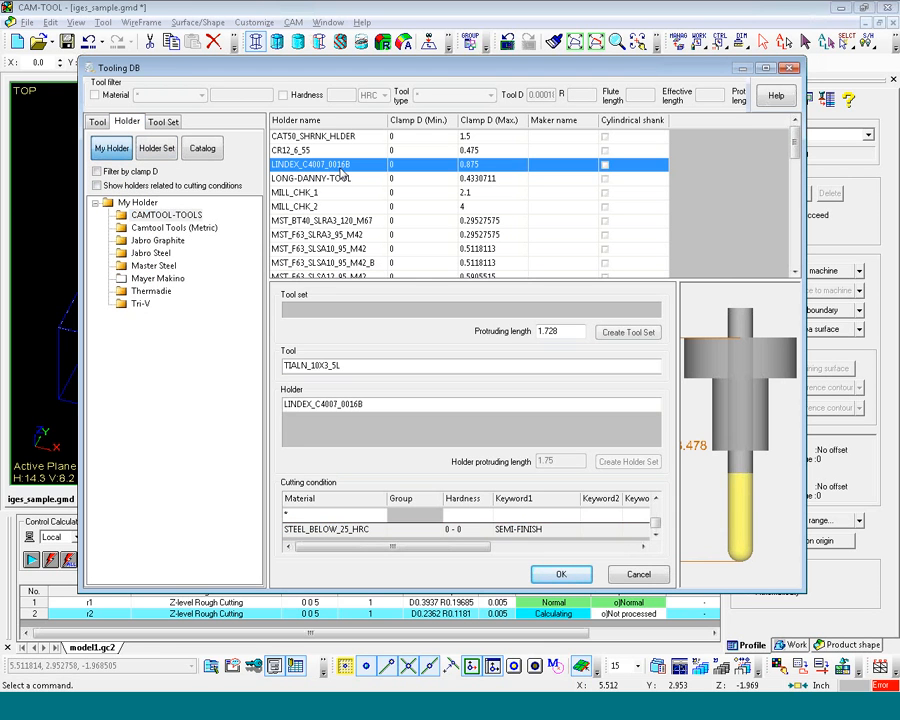
double_click(567, 331)
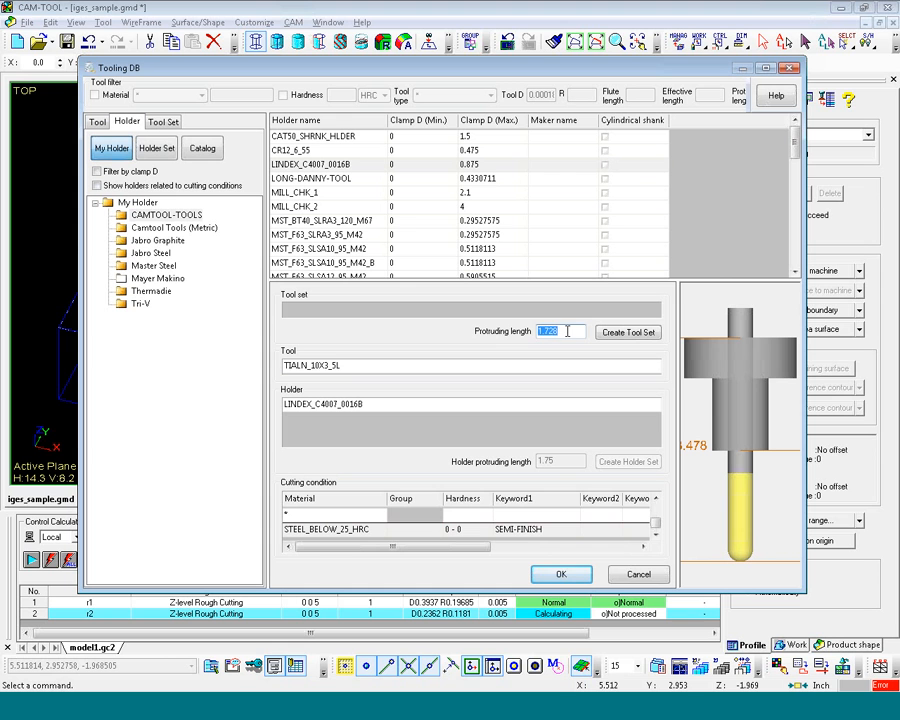
text(2)
key(Tab)
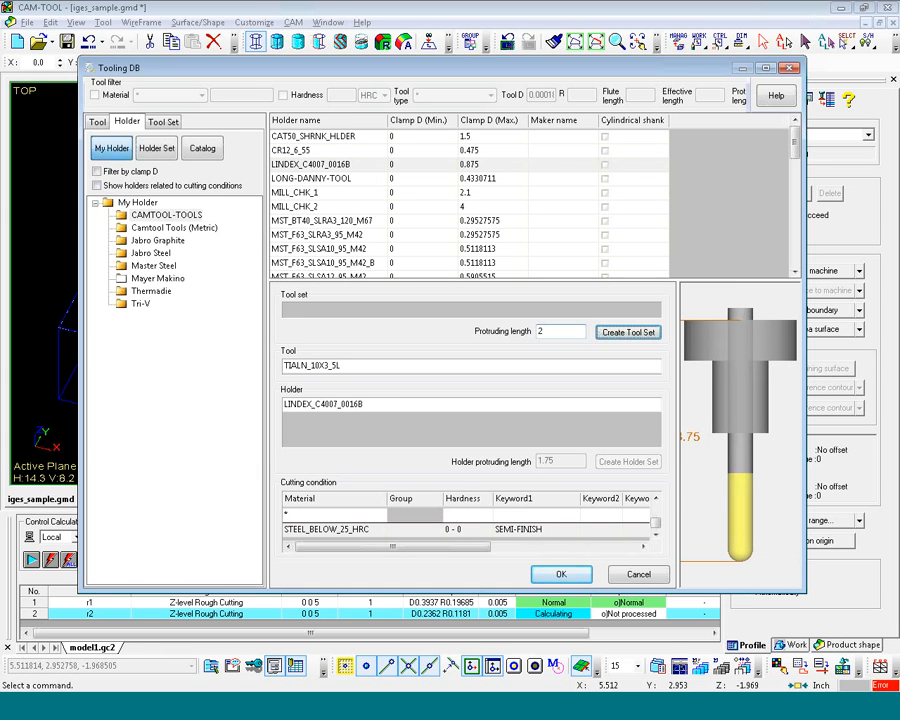
click(563, 577)
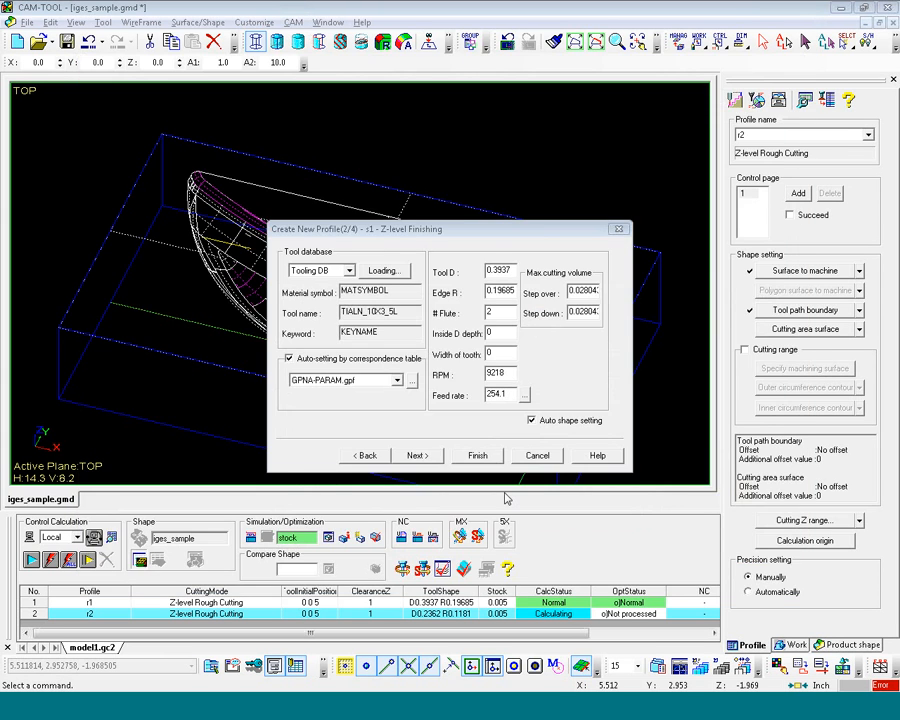
click(478, 455)
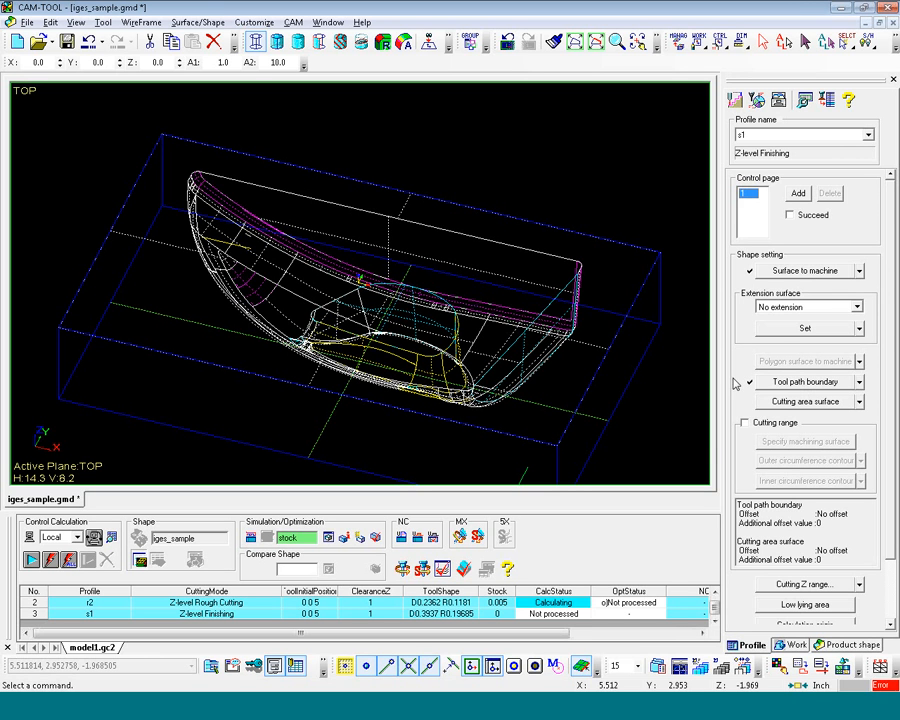
- Define s1's cutting Z range by coordinates, using an upper corner of the stock box and the corner directly below it
click(860, 589)
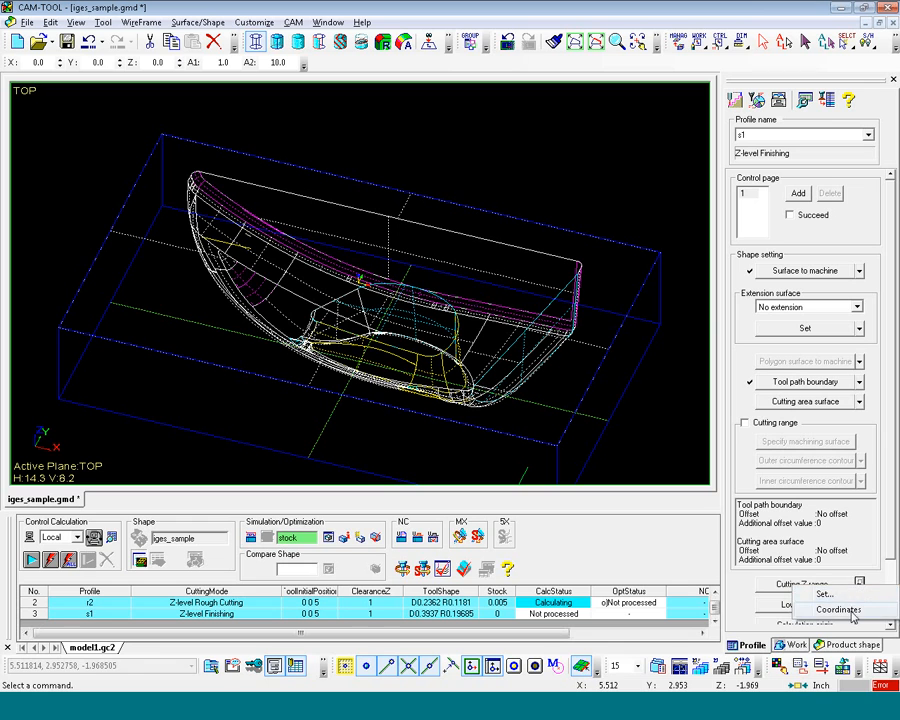
click(848, 607)
click(660, 252)
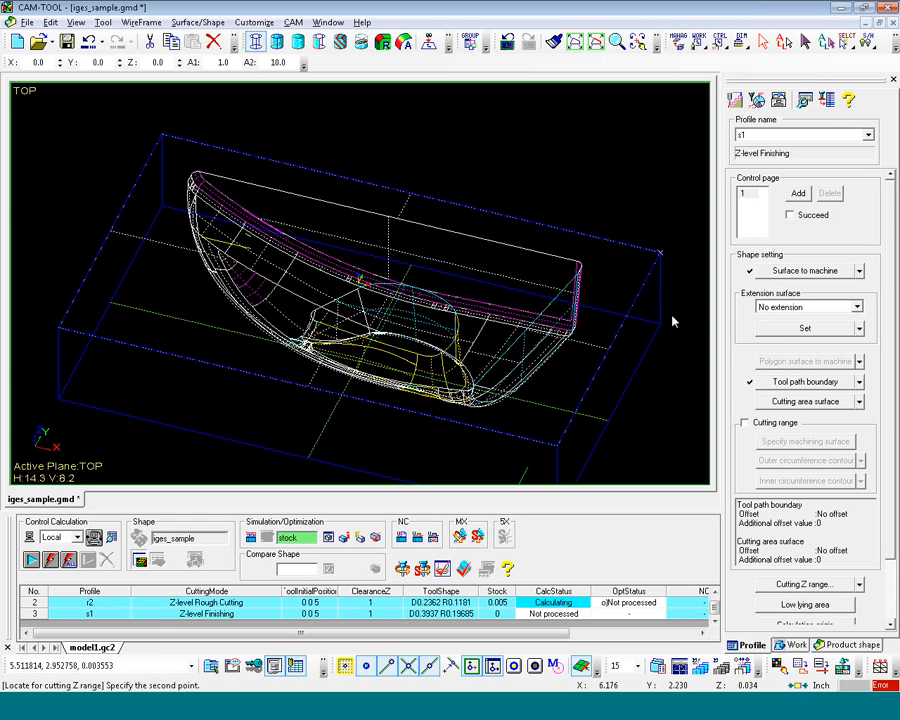
click(662, 324)
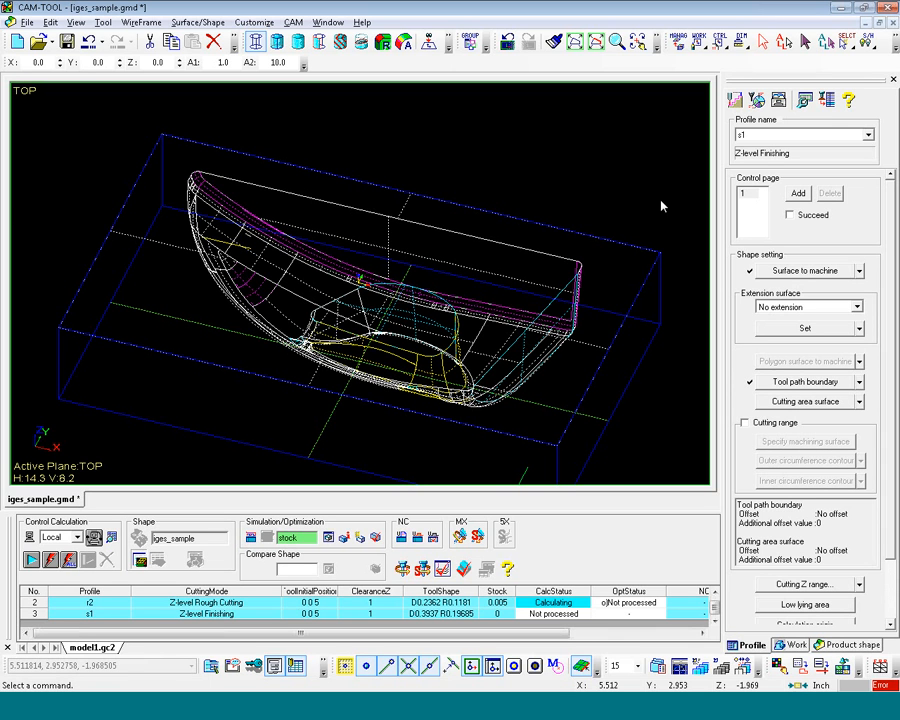
- In s1's calculation condition, perform low lying area cutting, set the stock to 0.002 and start the cutting Z range at -0.01
click(736, 102)
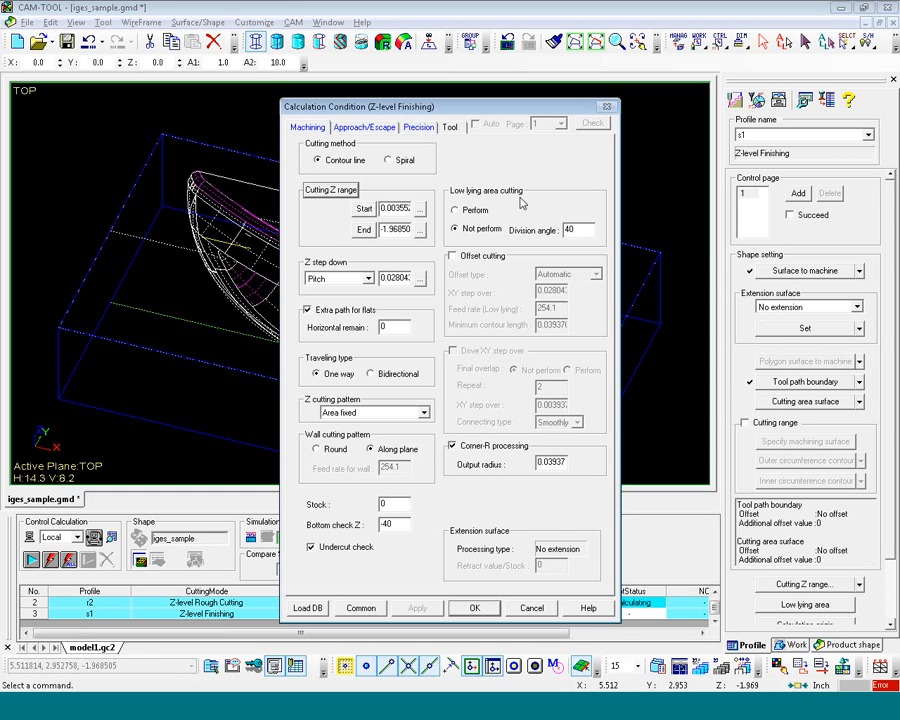
click(456, 211)
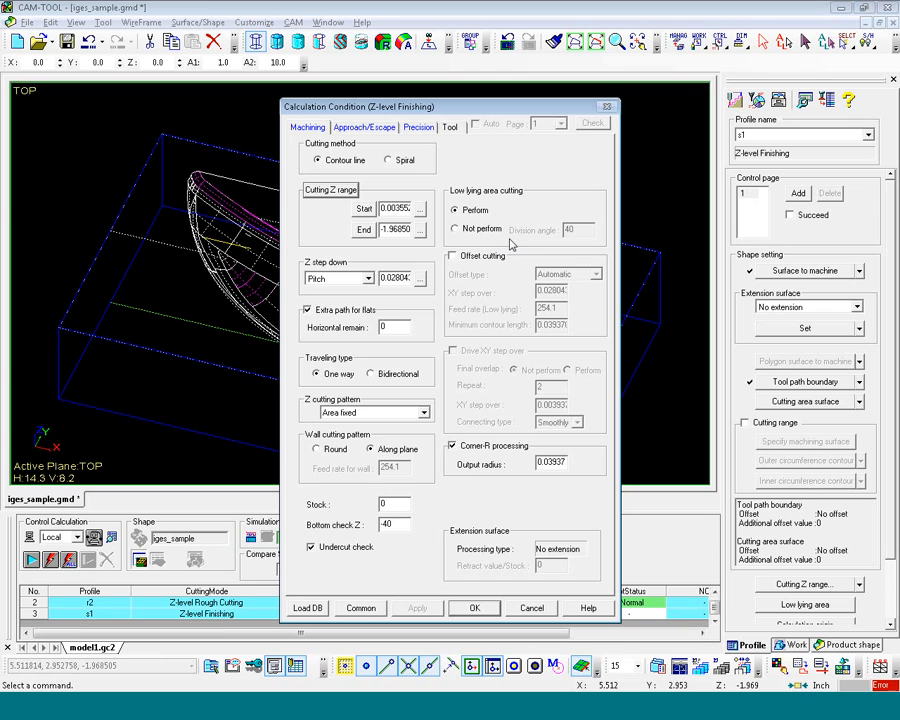
click(394, 504)
text(.002)
double_click(392, 207)
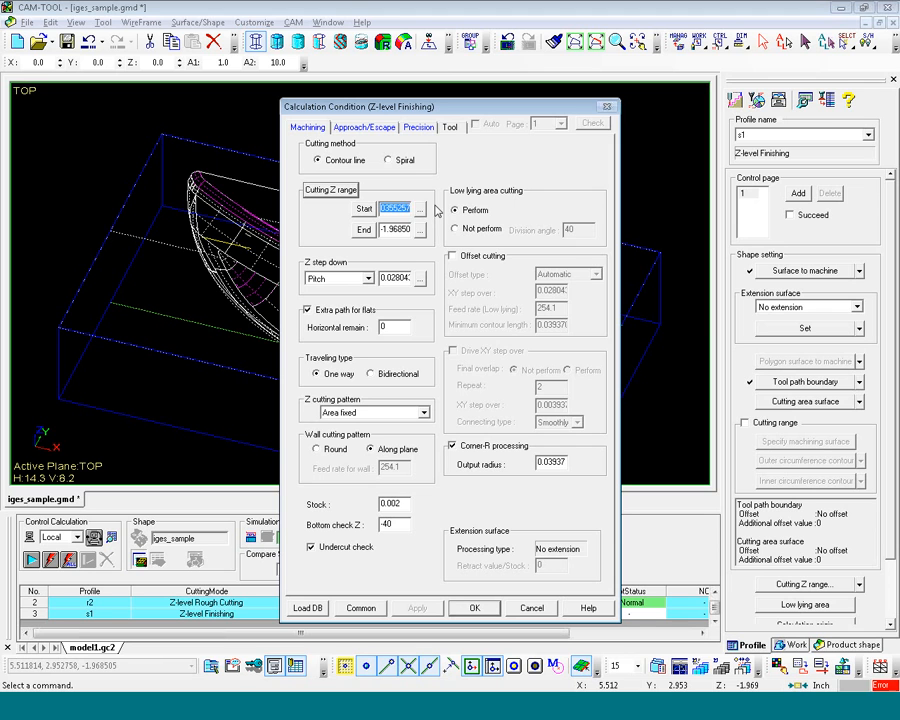
key(BackSpace)
text(-.01)
click(475, 608)
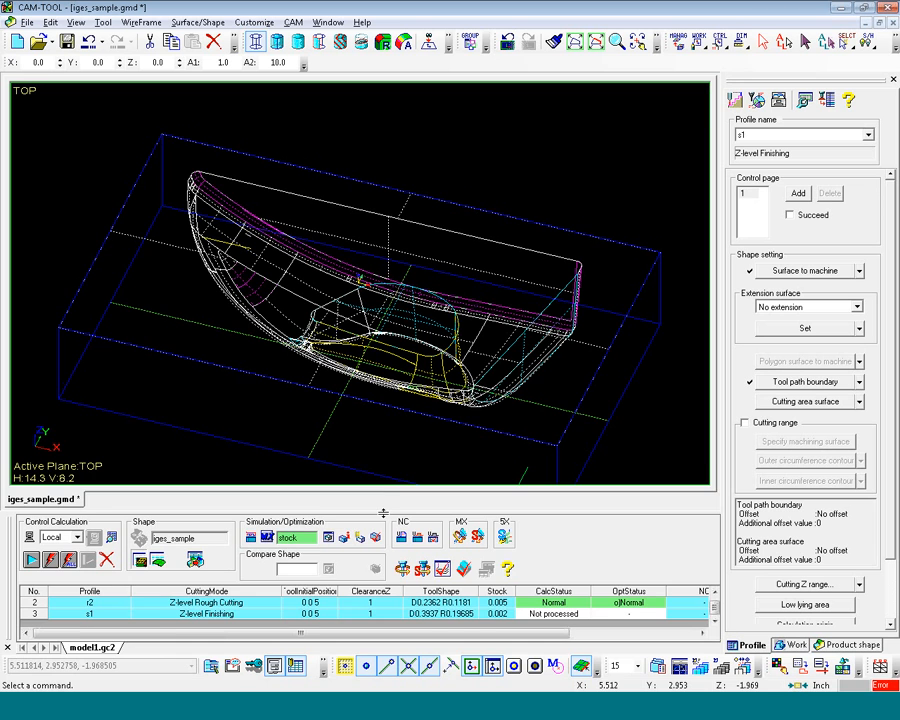
- Enlarge the process list to show all profiles, select only s1, and start its calculation
drag(384, 510, 387, 488)
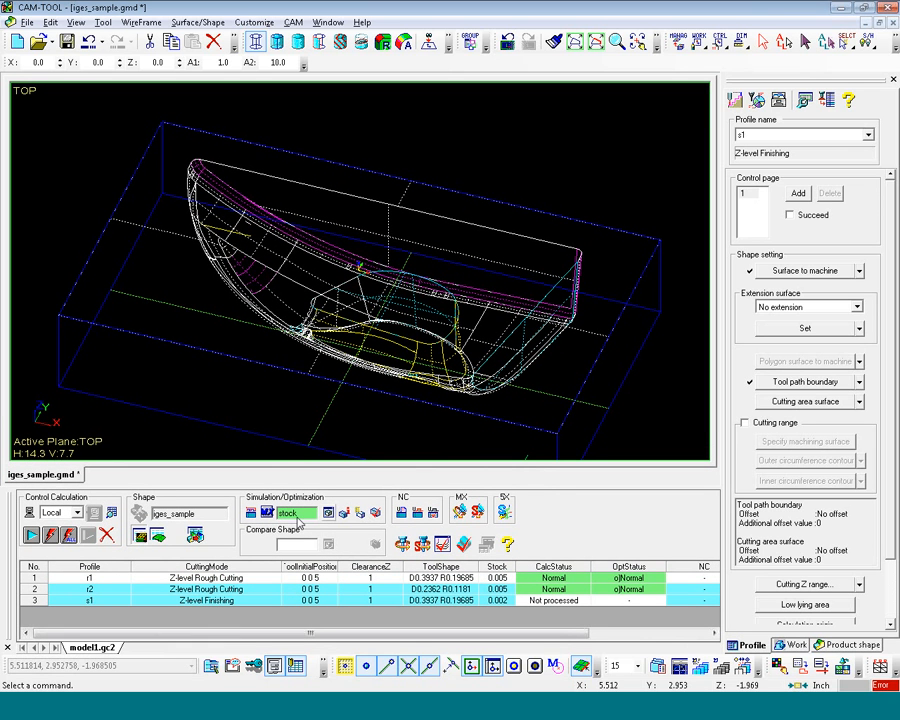
click(86, 601)
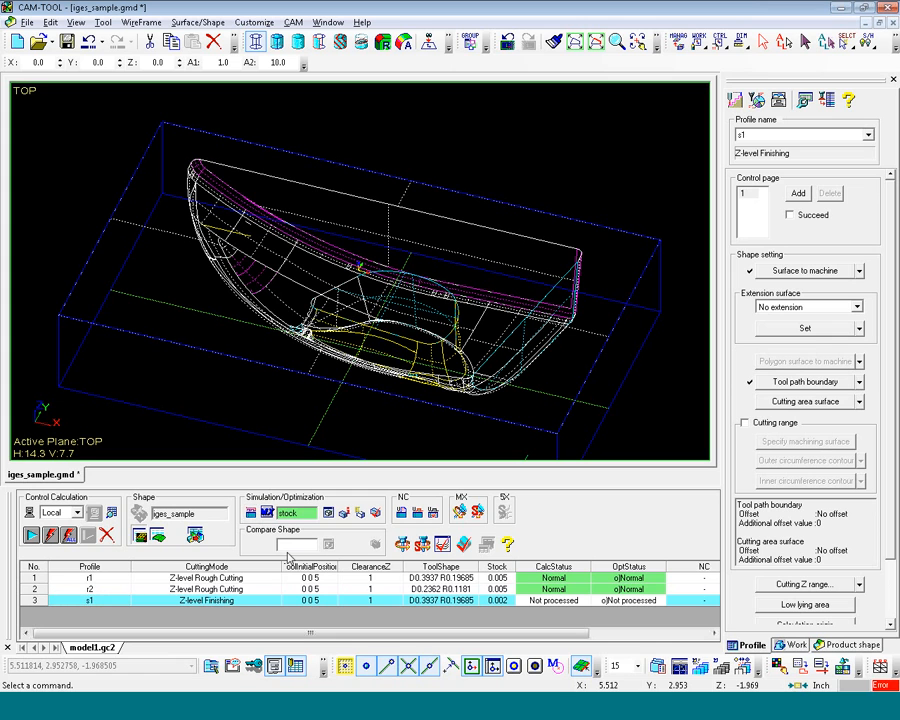
click(31, 535)
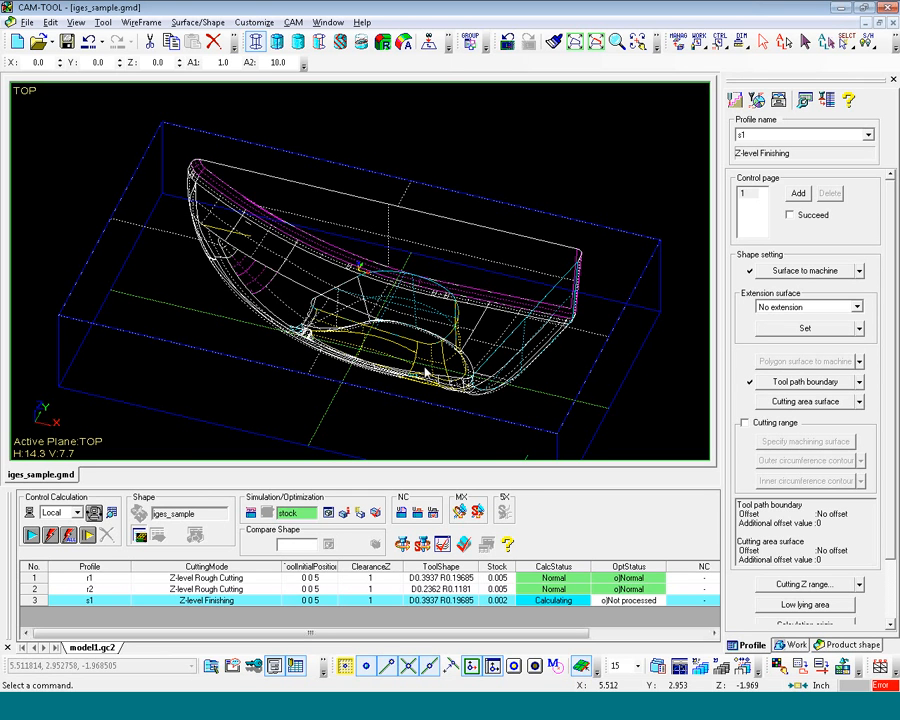
- Create a new profile named s2 with the Re-machining cutting mode and continue to the tool selection
click(293, 22)
mouse_move(320, 58)
click(482, 57)
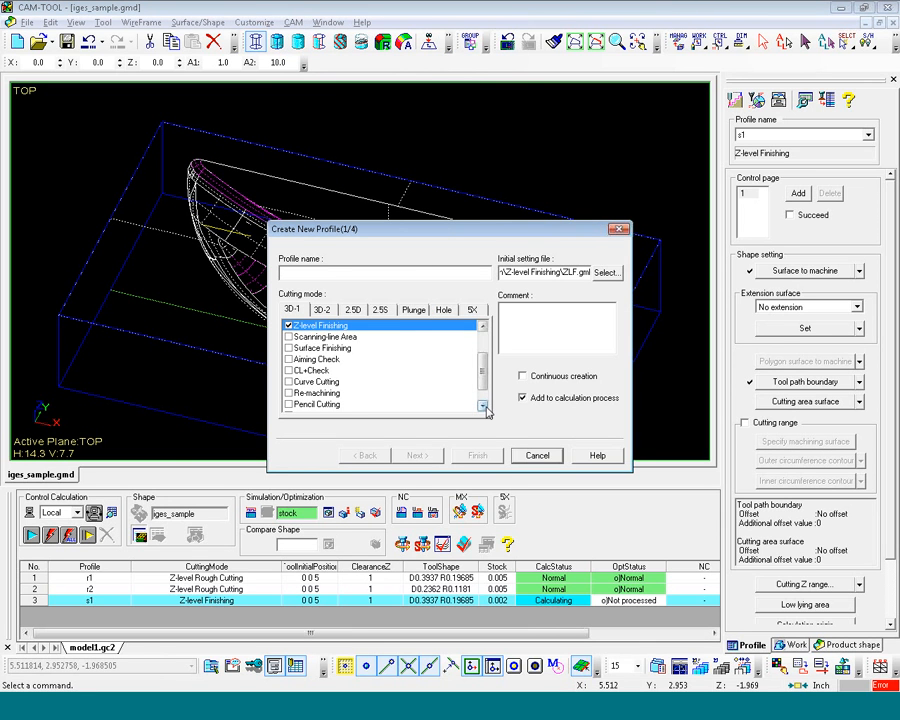
click(312, 393)
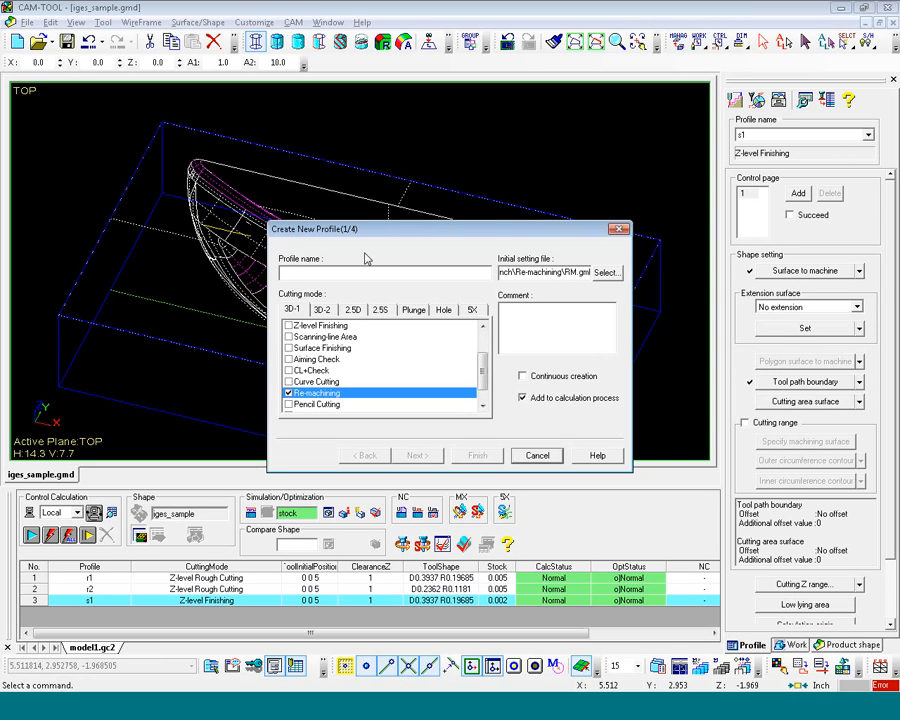
text(s1)
key(BackSpace)
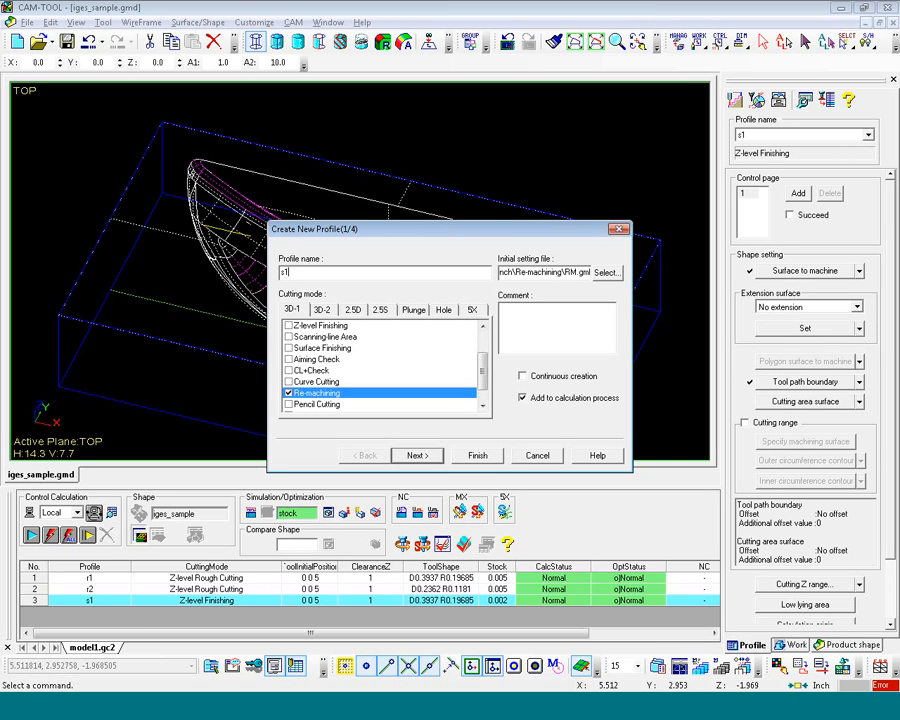
text(2)
click(416, 455)
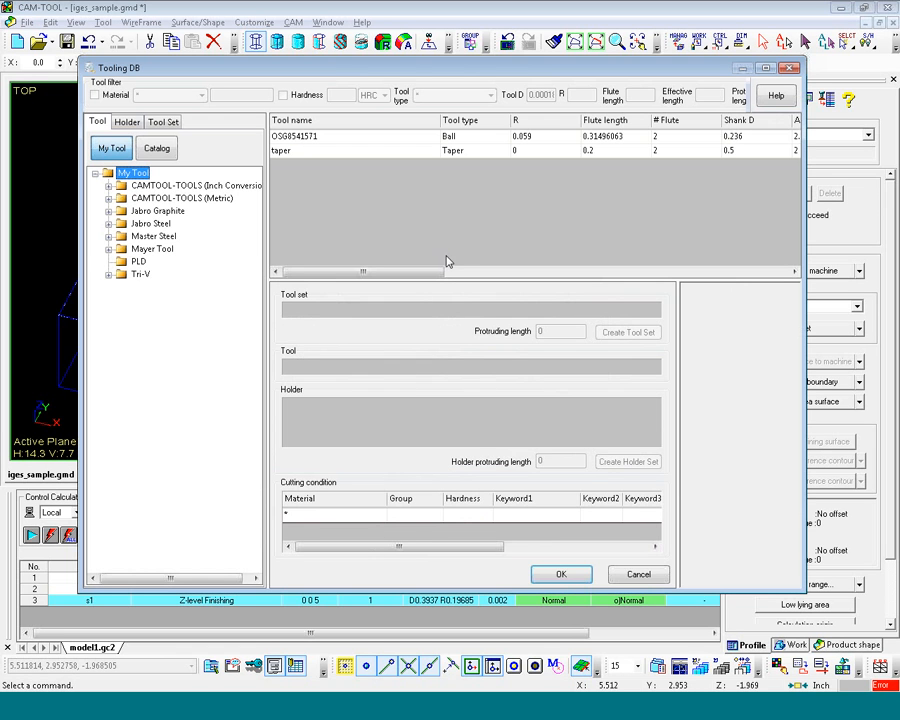
- Choose the TIALN_6X5L ball tool from the inch-conversion CAMTOOL-TOOLS 6mm ball cutters, with the STEEL_BELOW_25_HRC SEMI-FINISH cutting condition
click(108, 186)
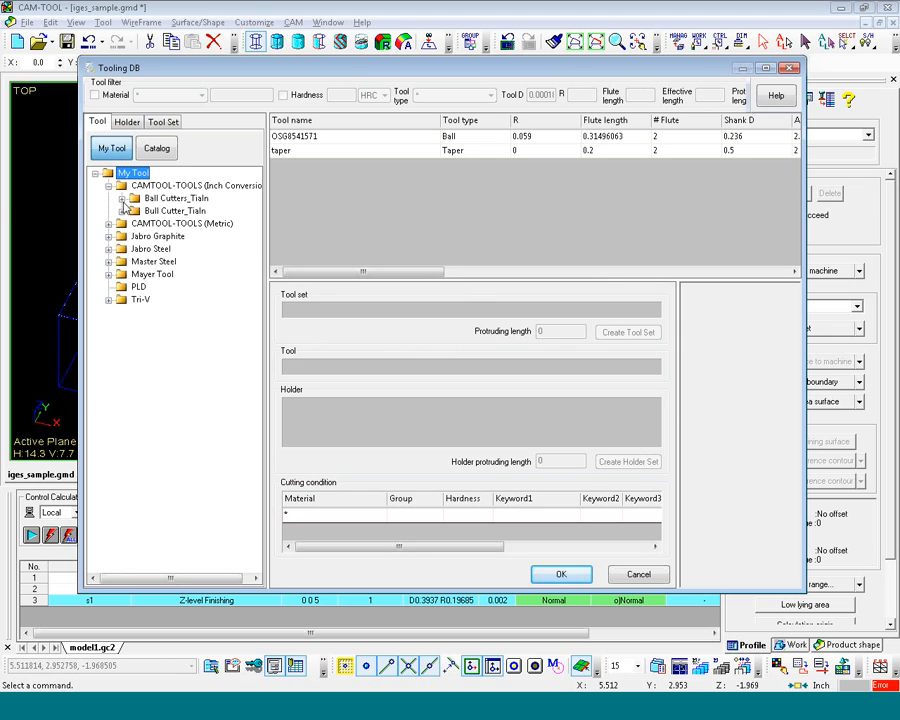
click(121, 198)
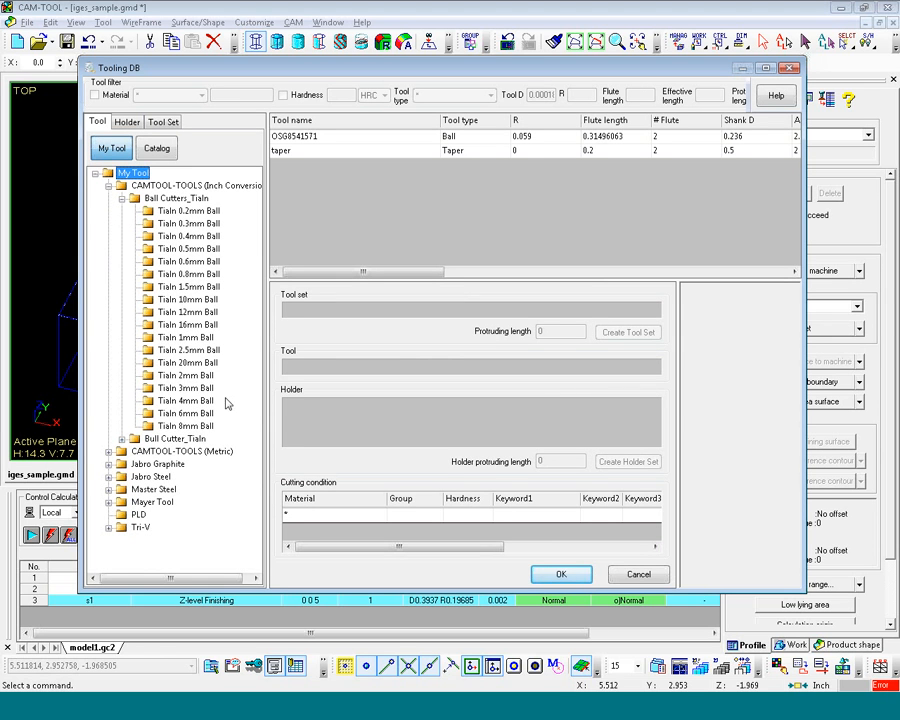
click(190, 413)
click(318, 150)
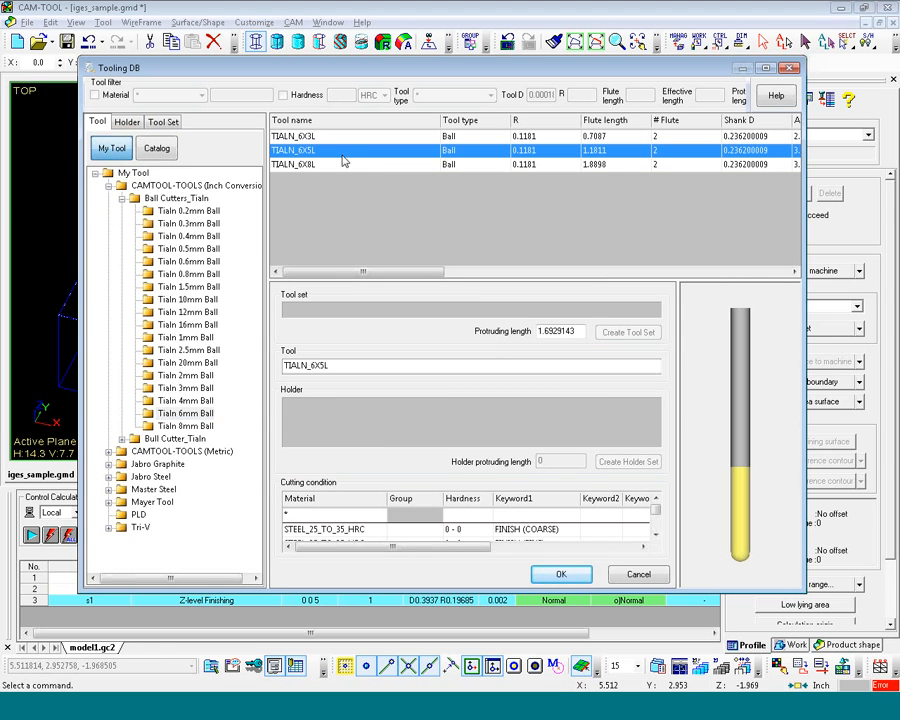
click(655, 534)
click(497, 530)
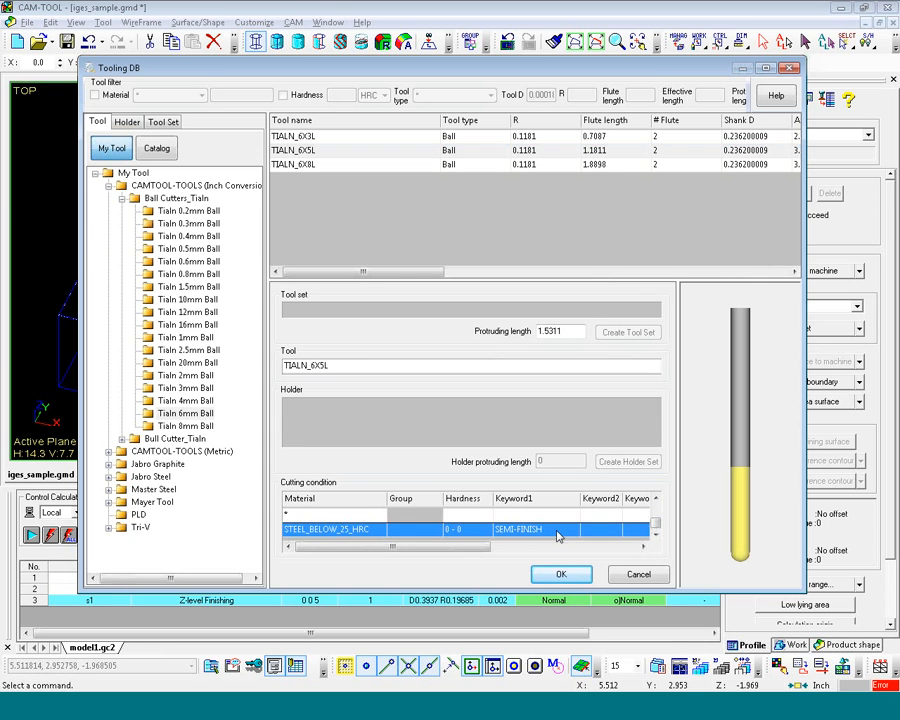
- Add the CAMTOOL-TOOLS holder LINDEX_C4007_0016B with a protruding length of 2 and finish creating the s2 profile
click(127, 122)
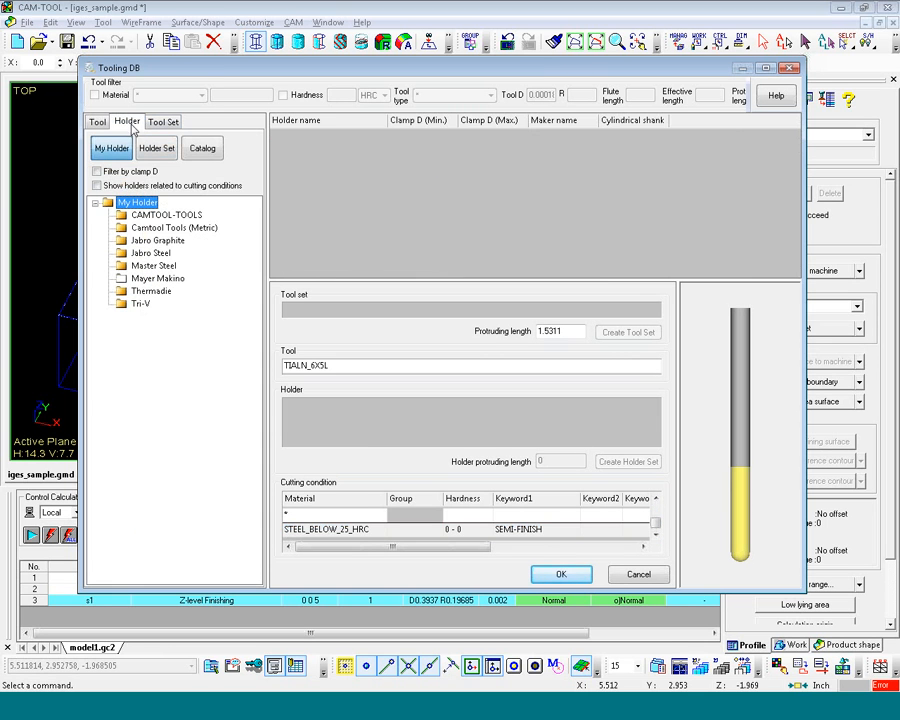
click(160, 215)
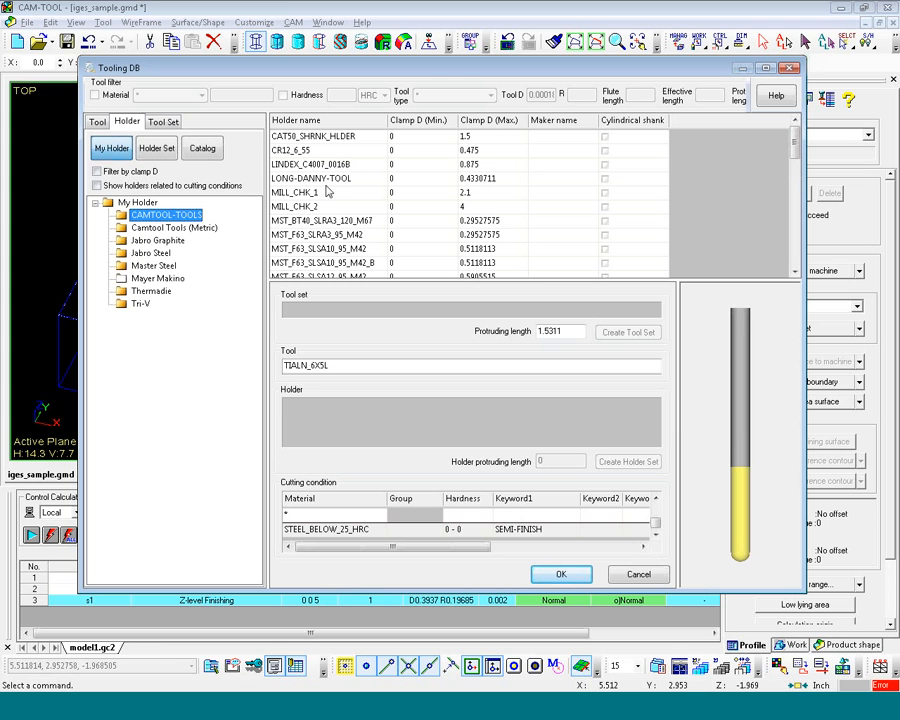
click(332, 165)
double_click(571, 332)
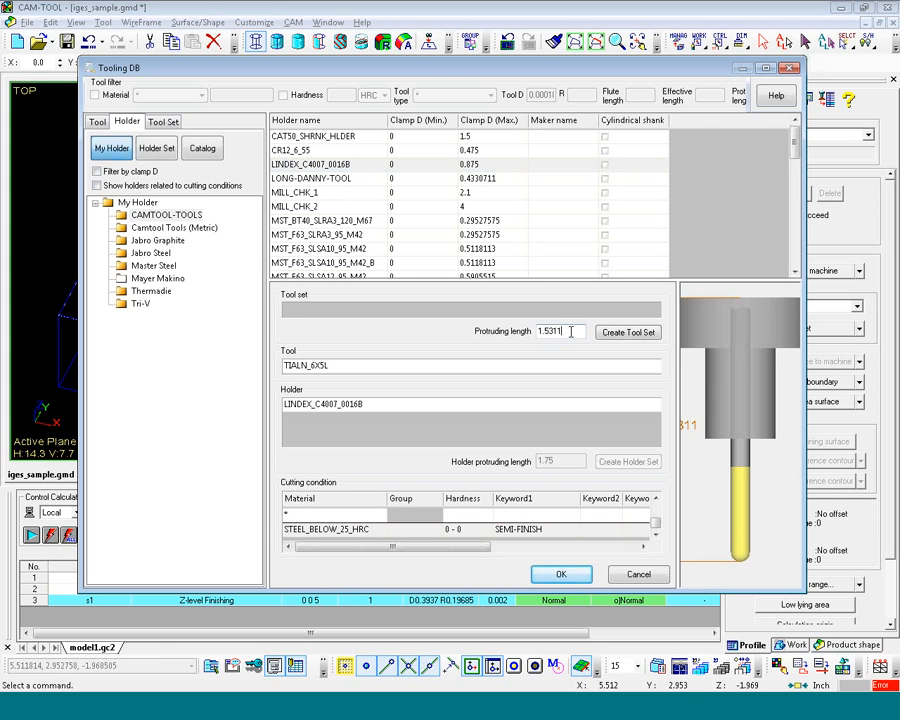
text(2)
key(Tab)
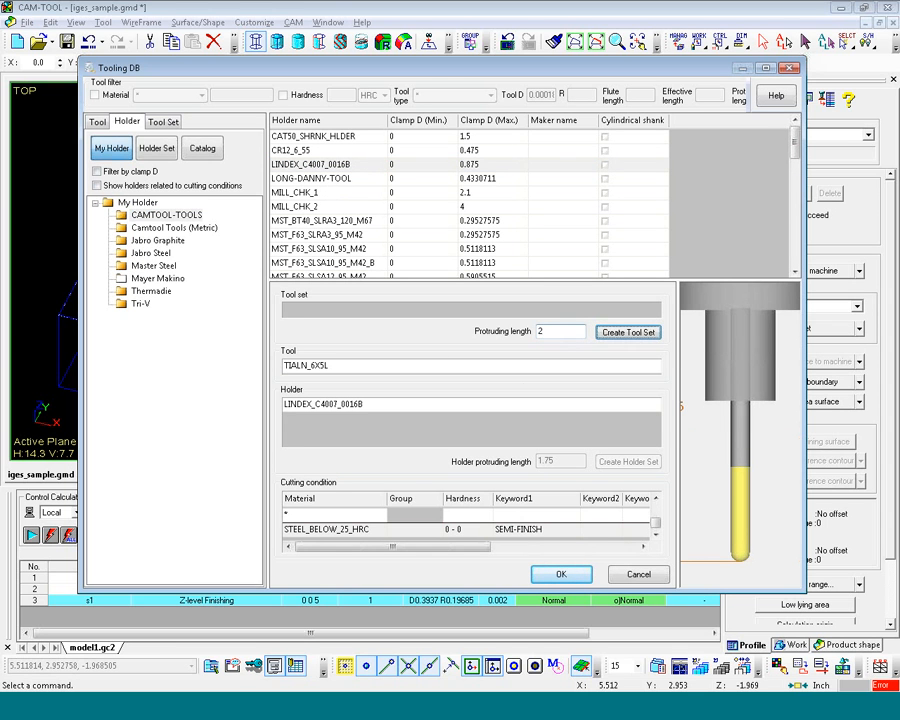
click(561, 574)
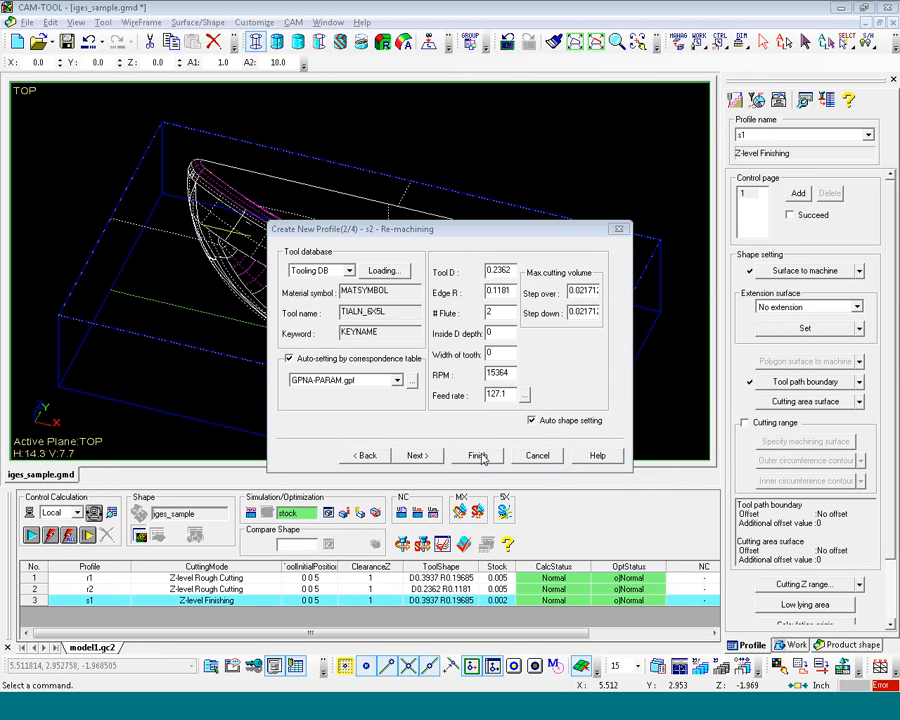
click(479, 456)
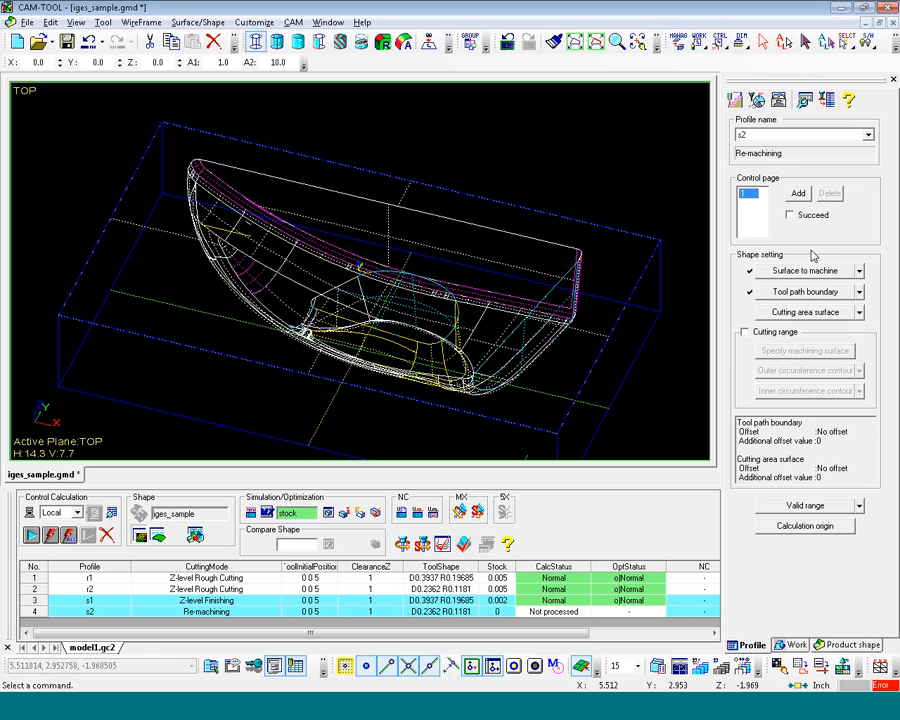
- In s2's calculation condition, set the last used tool radius to 0.2 and the stock to 0.002
click(734, 101)
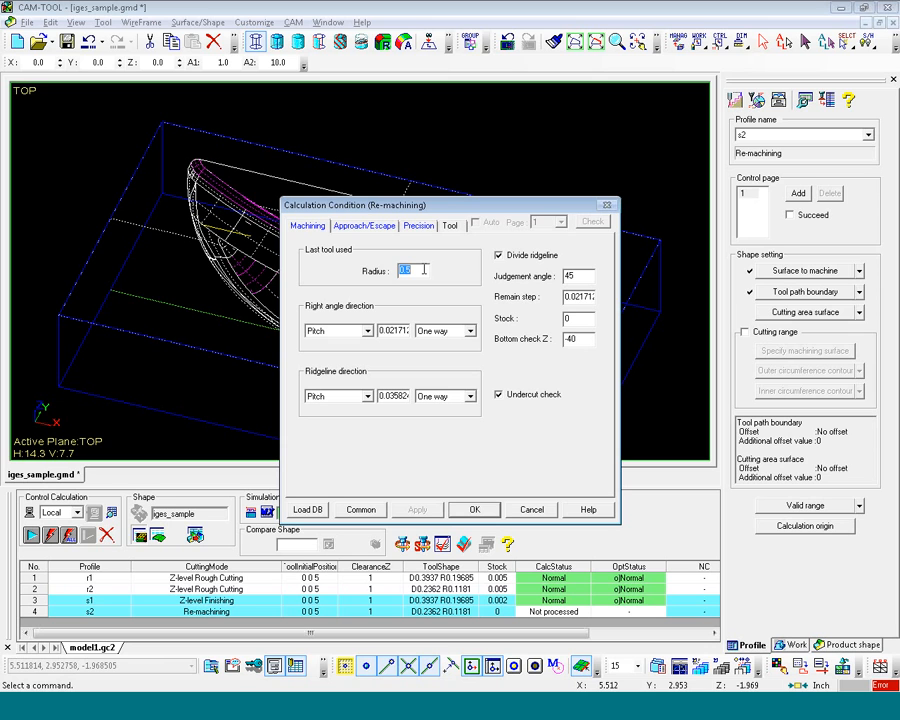
text(2)
drag(590, 297, 494, 308)
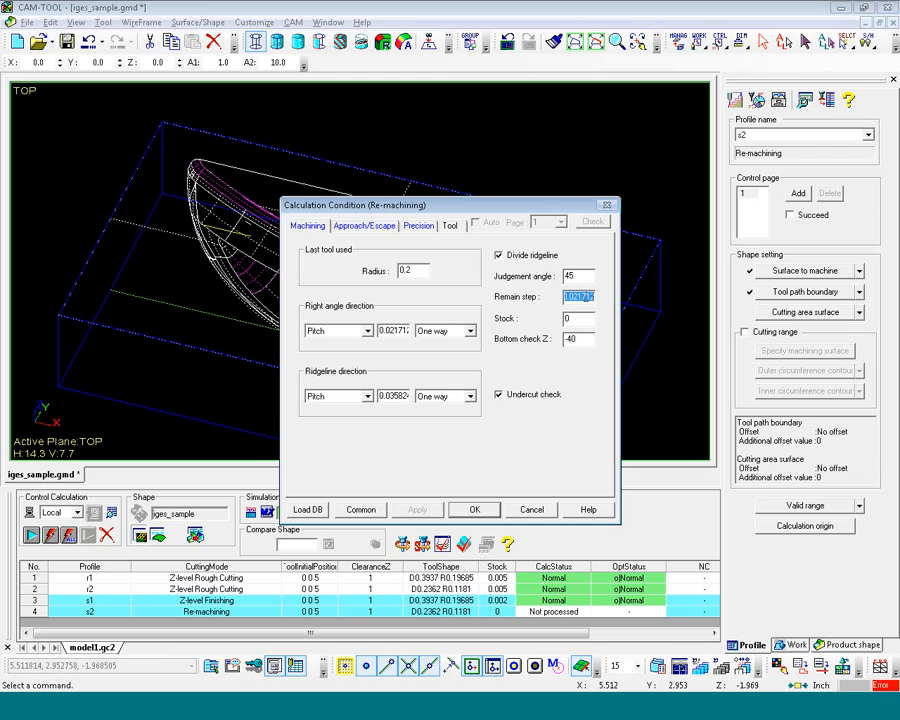
double_click(578, 320)
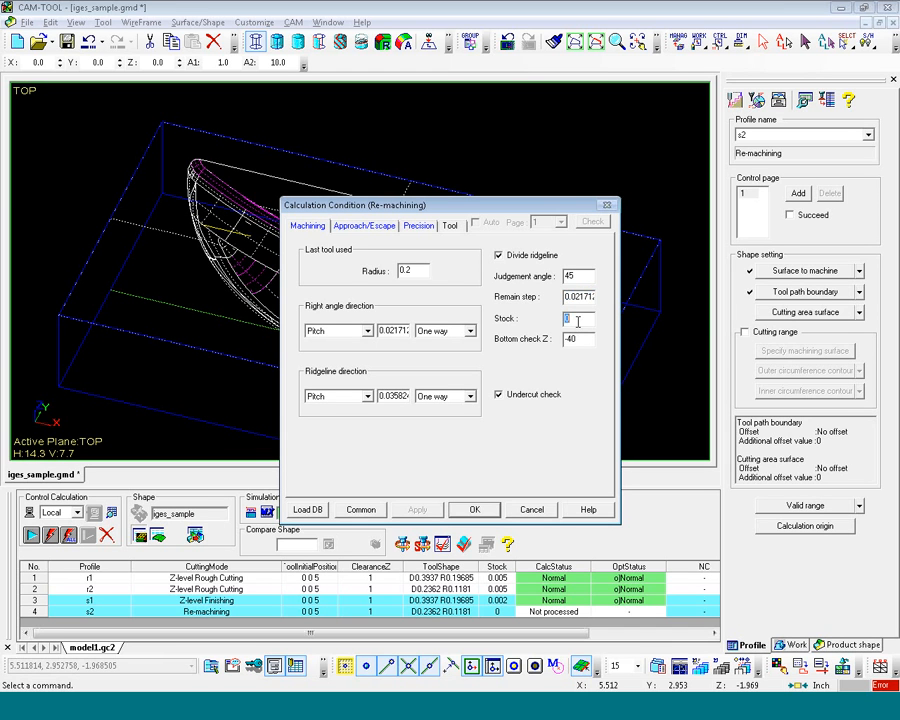
text(.002)
click(476, 509)
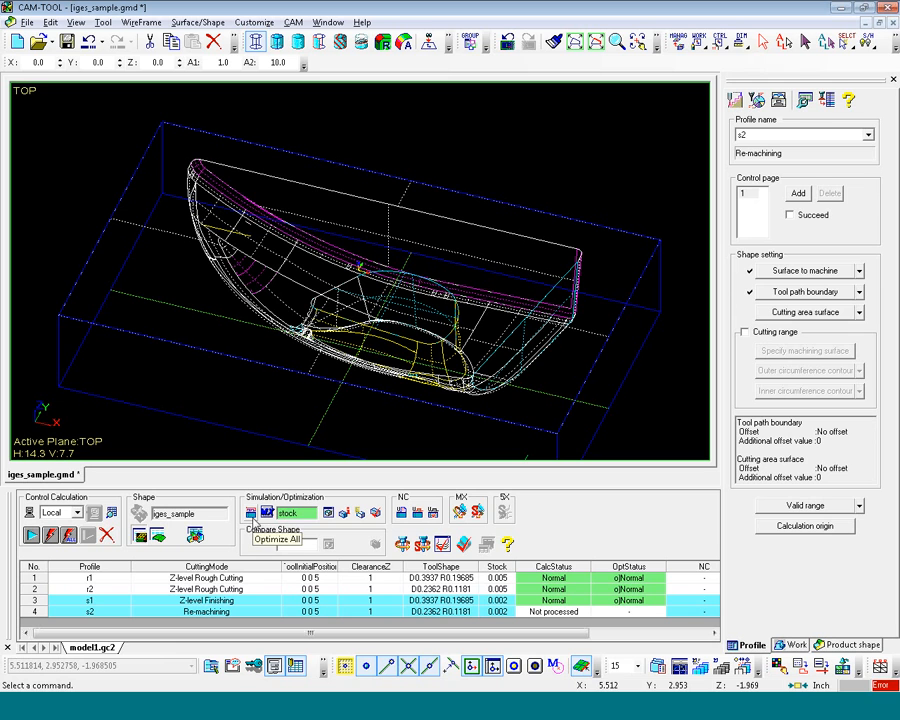
- Apply optimization to all profiles and start the calculation of s2
click(251, 515)
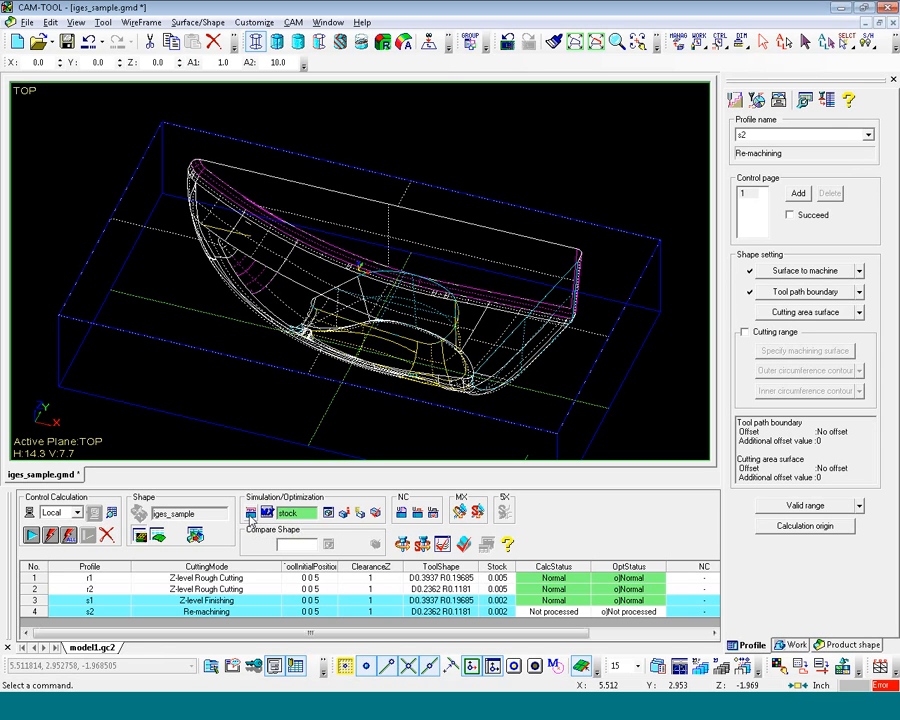
click(32, 537)
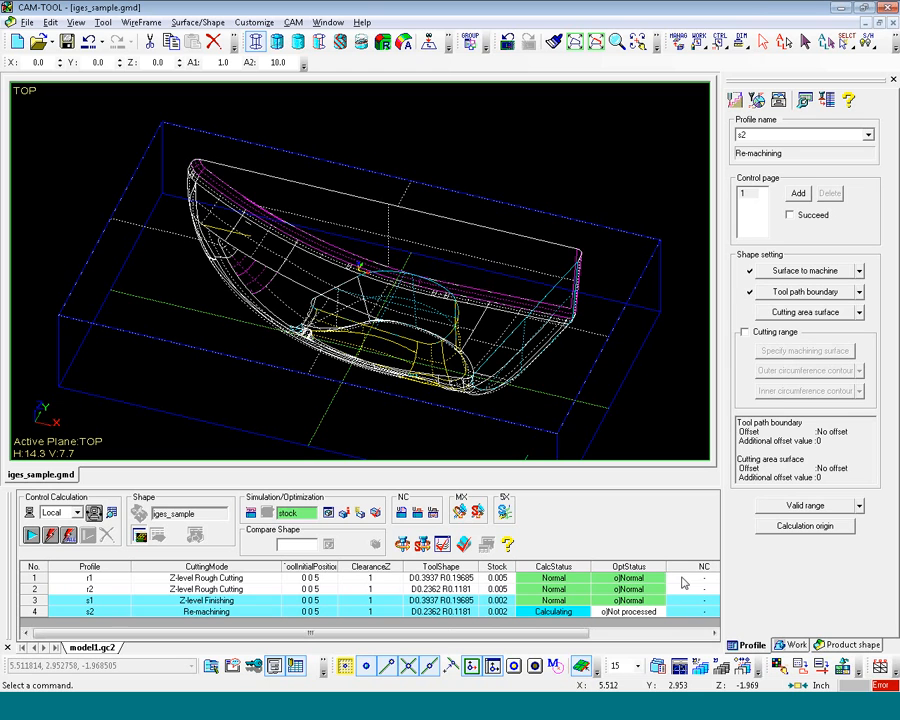
- Display r2's calculated tool path and its optimized tool path, and compare their coverage of the model
click(261, 590)
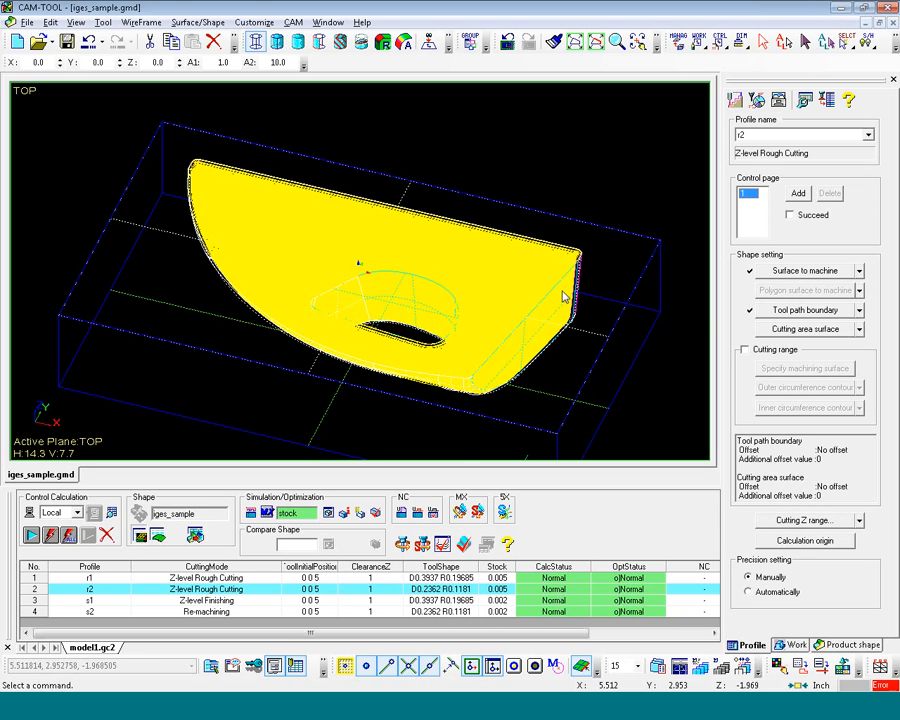
middle_drag(563, 297, 516, 261)
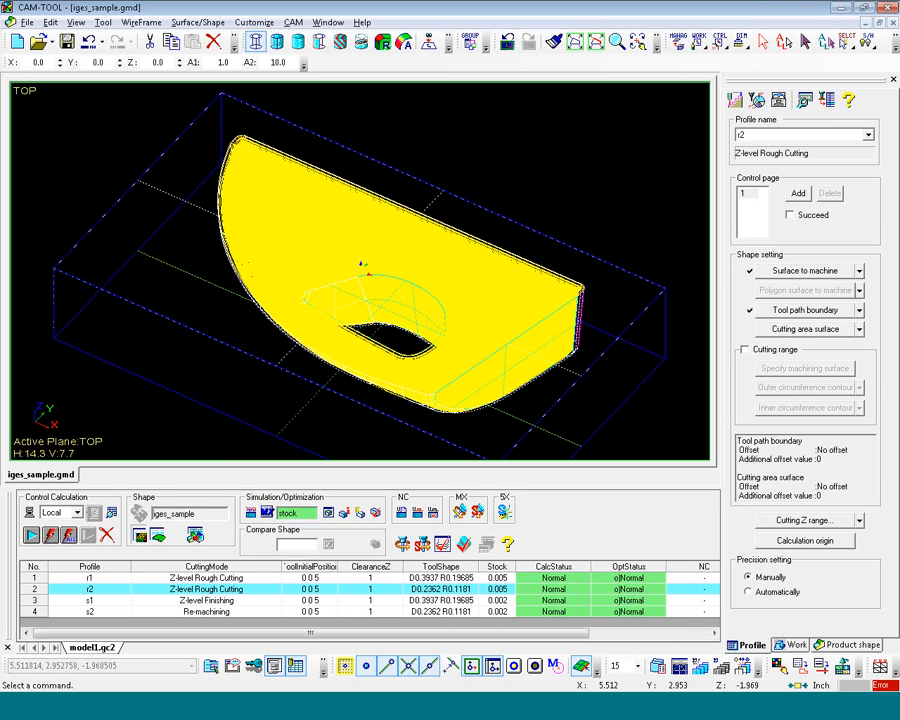
click(629, 589)
middle_drag(530, 312, 595, 322)
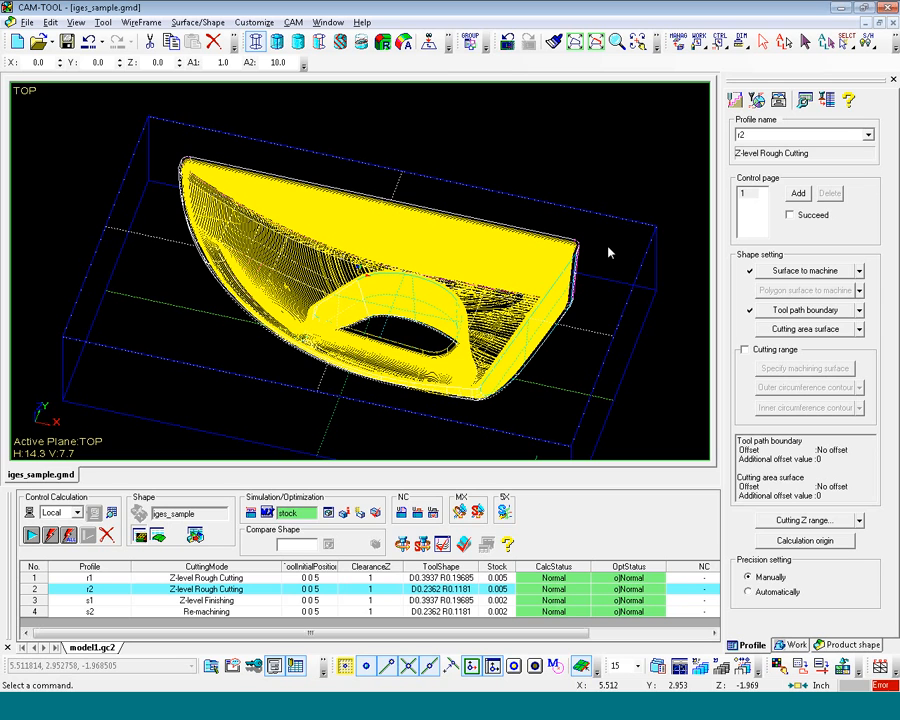
- Display s1's optimized Z-level finishing tool path and examine it from several angles
click(235, 599)
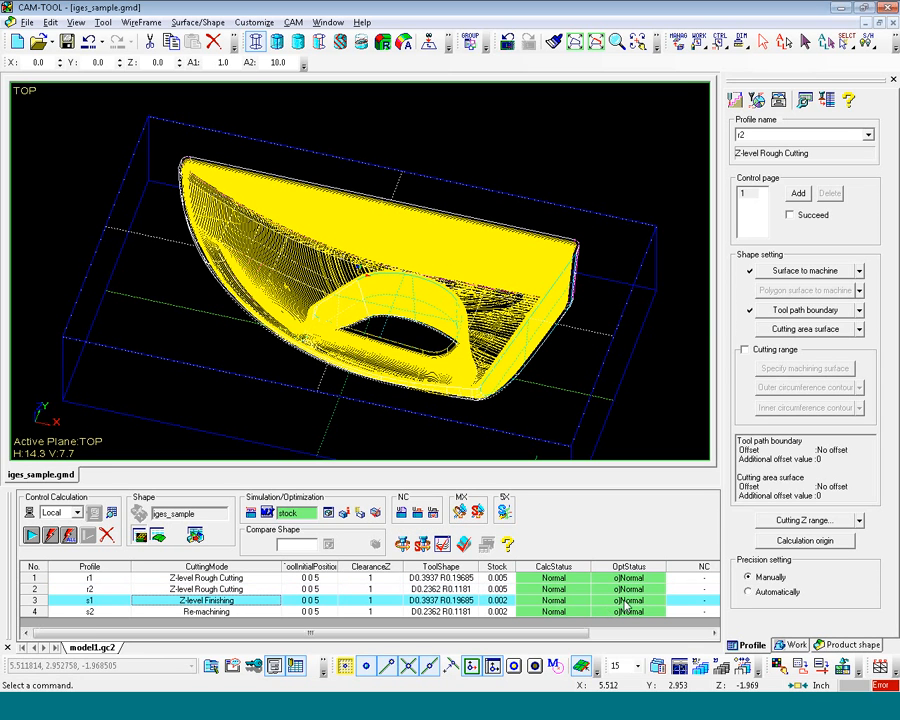
click(627, 601)
double_click(626, 604)
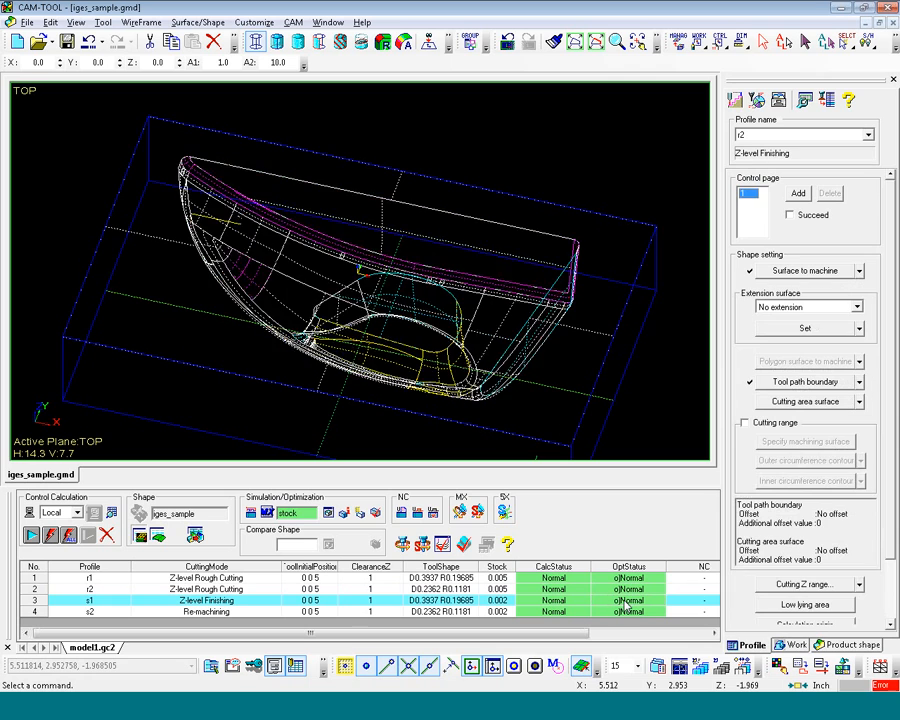
middle_drag(568, 400, 534, 386)
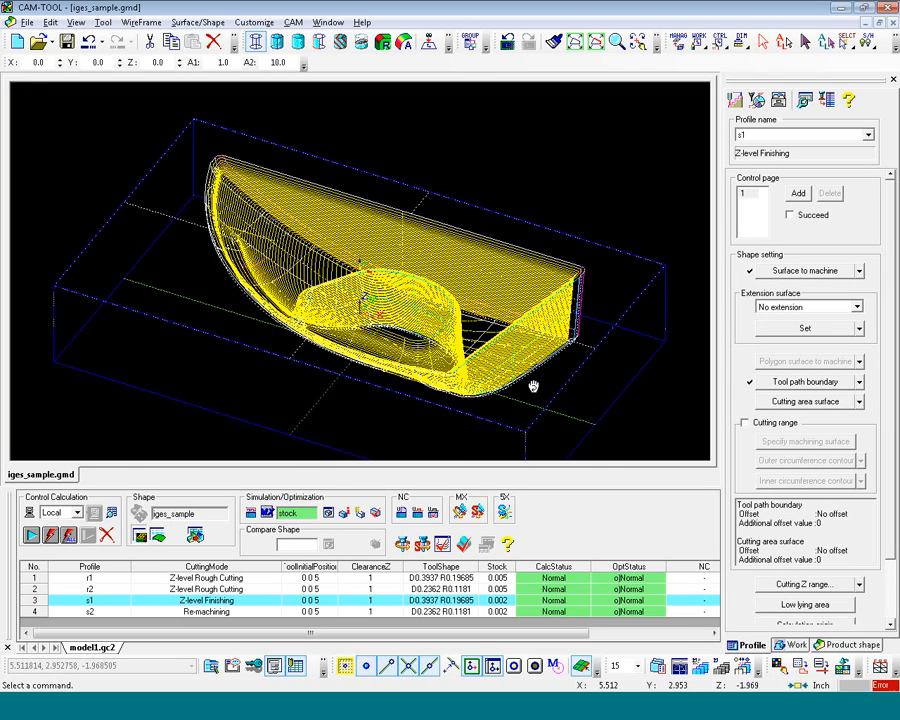
middle_drag(188, 366, 424, 360)
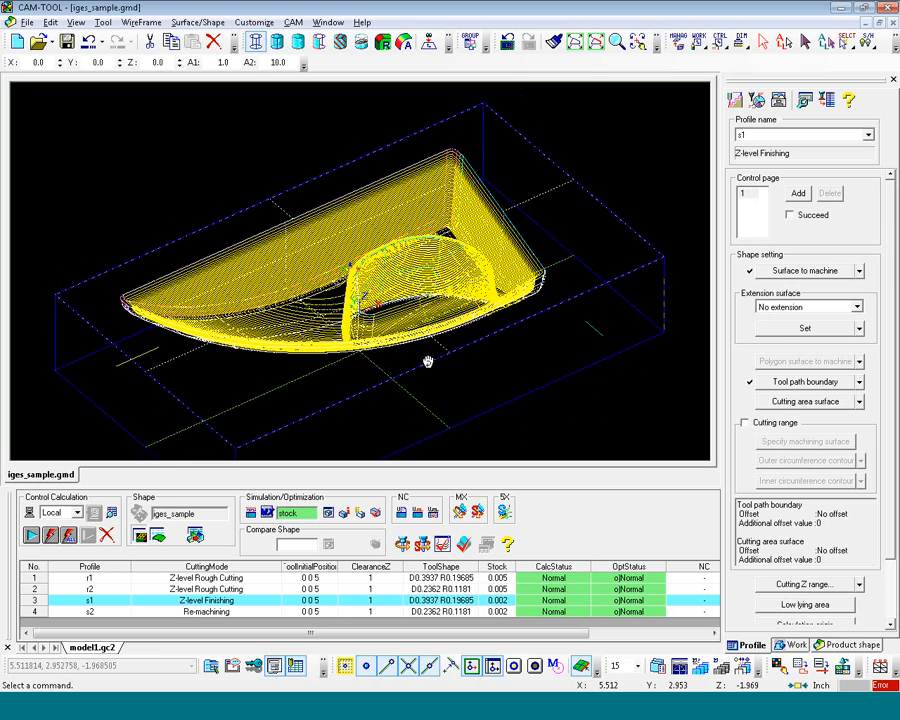
- Display s2's optimized re-machining tool path and examine it along the internal corners, both close up and across the whole model
click(628, 612)
middle_drag(352, 371, 392, 405)
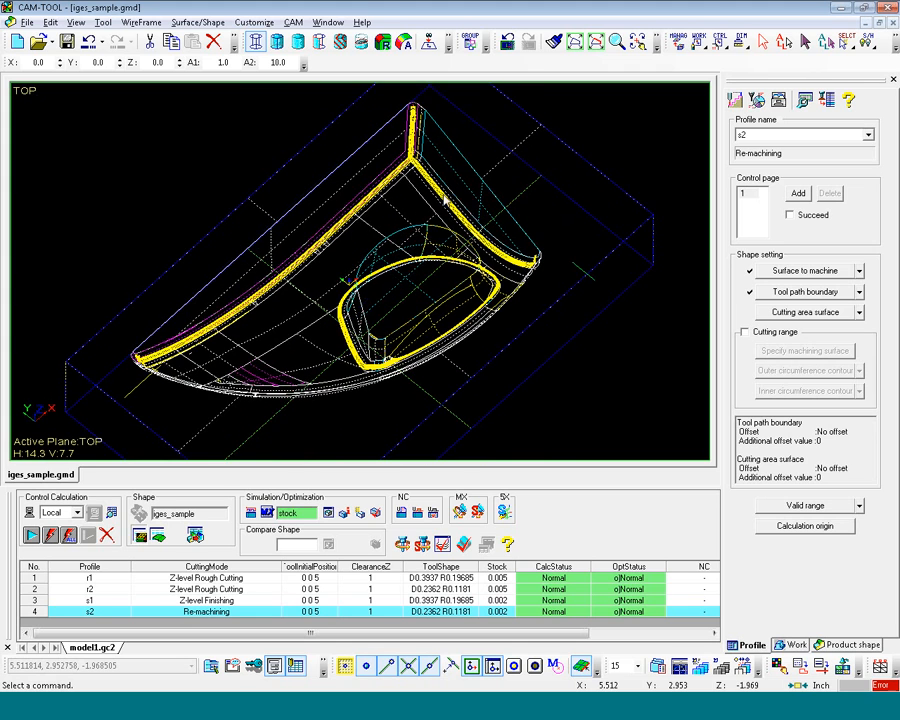
scroll(415, 105, up, 5)
scroll(415, 105, up, 3)
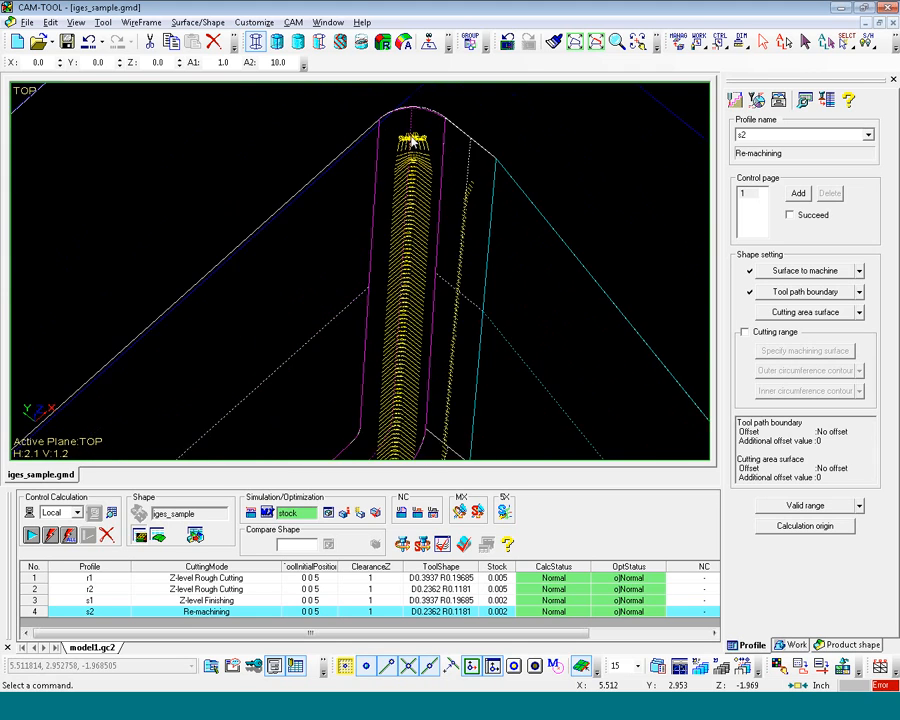
middle_drag(412, 141, 414, 221)
scroll(416, 219, up, 4)
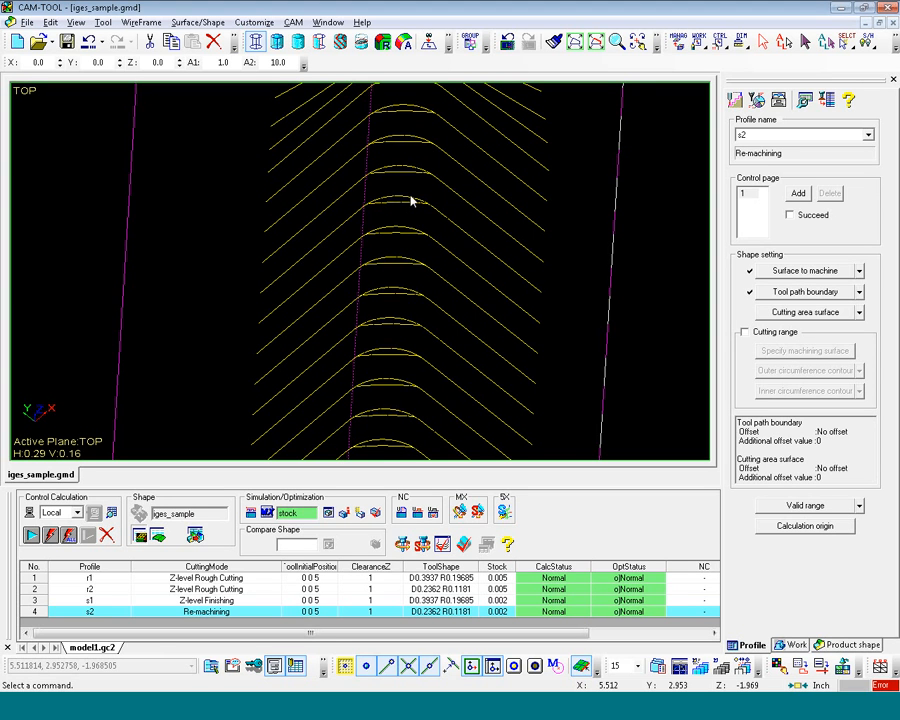
scroll(442, 341, down, 5)
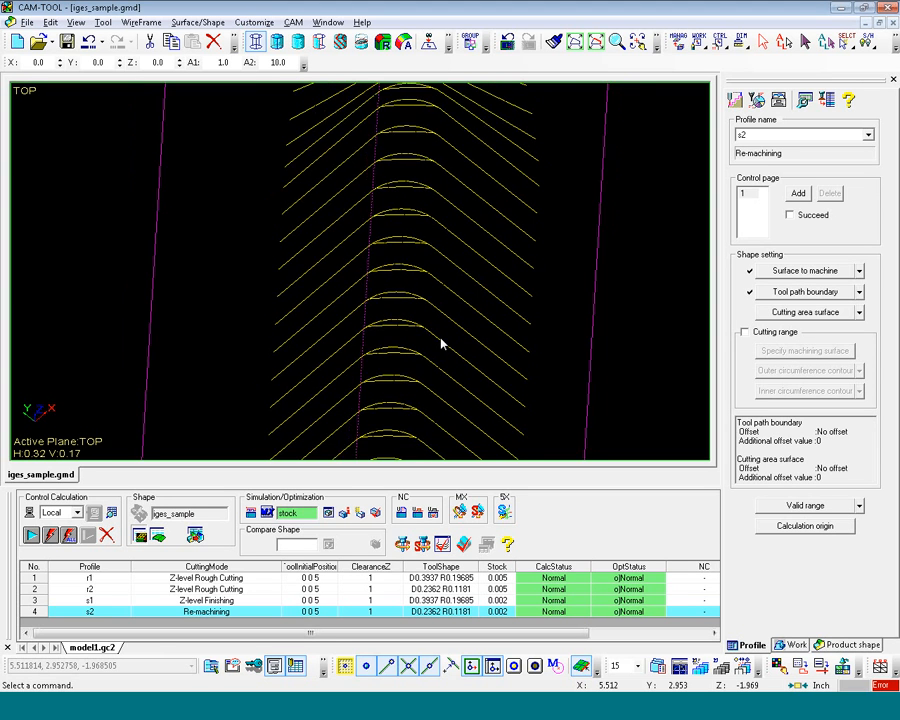
scroll(468, 320, down, 6)
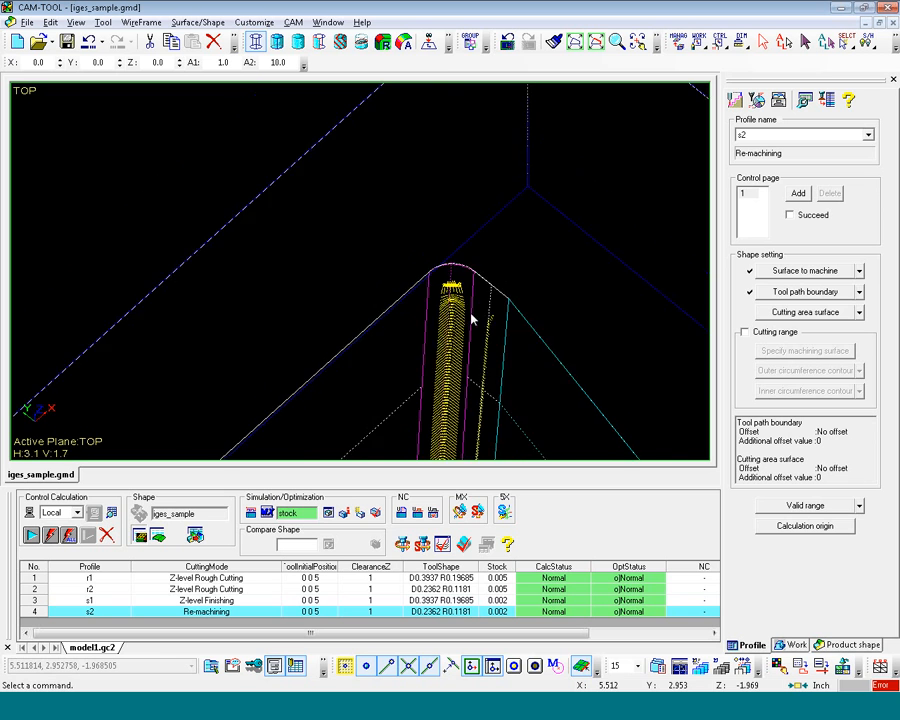
scroll(482, 314, down, 2)
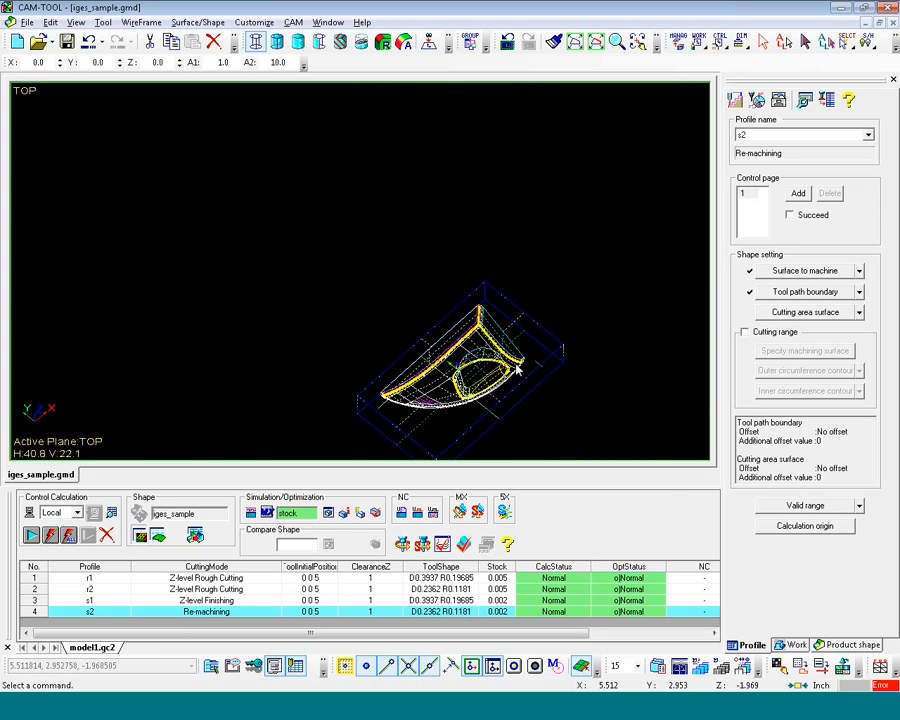
middle_drag(516, 364, 277, 369)
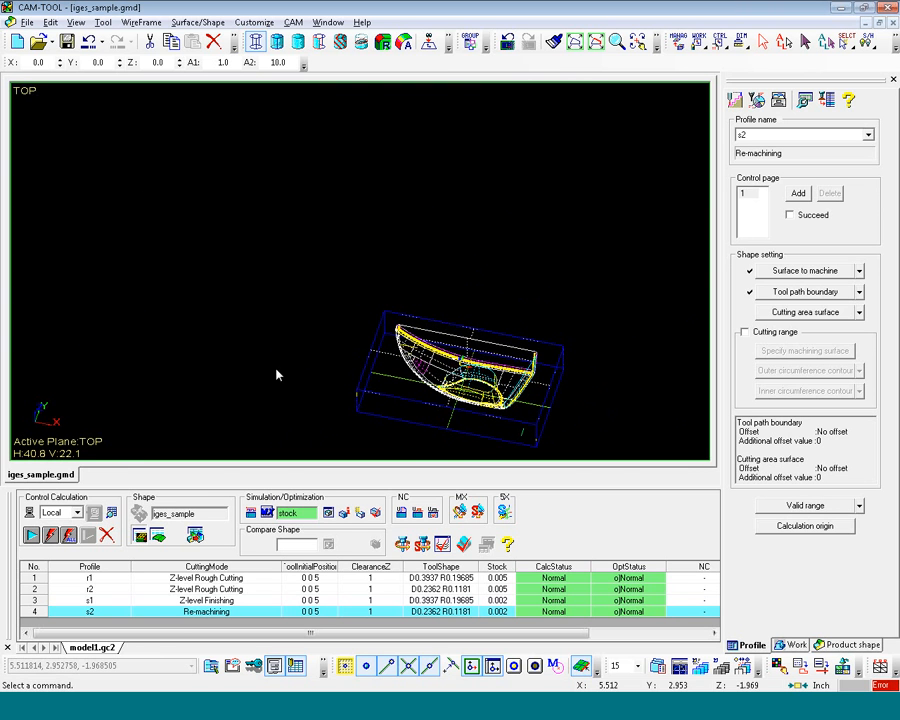
click(575, 41)
scroll(378, 313, down, 1)
middle_drag(378, 313, 292, 262)
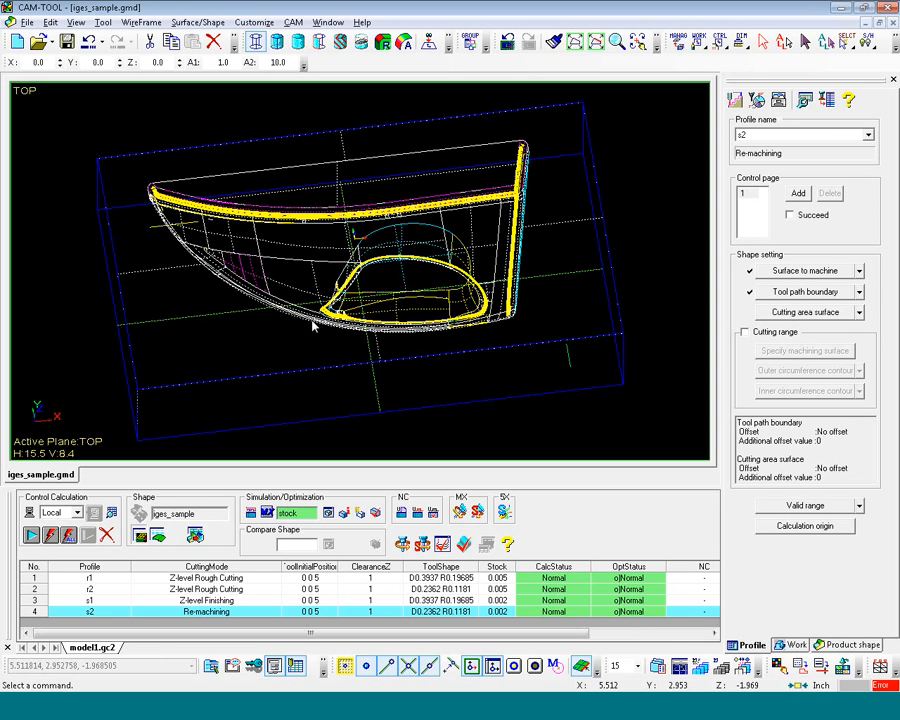
- Copy the Z-level finishing process s1 as a new process named f1, added after the last process
click(114, 601)
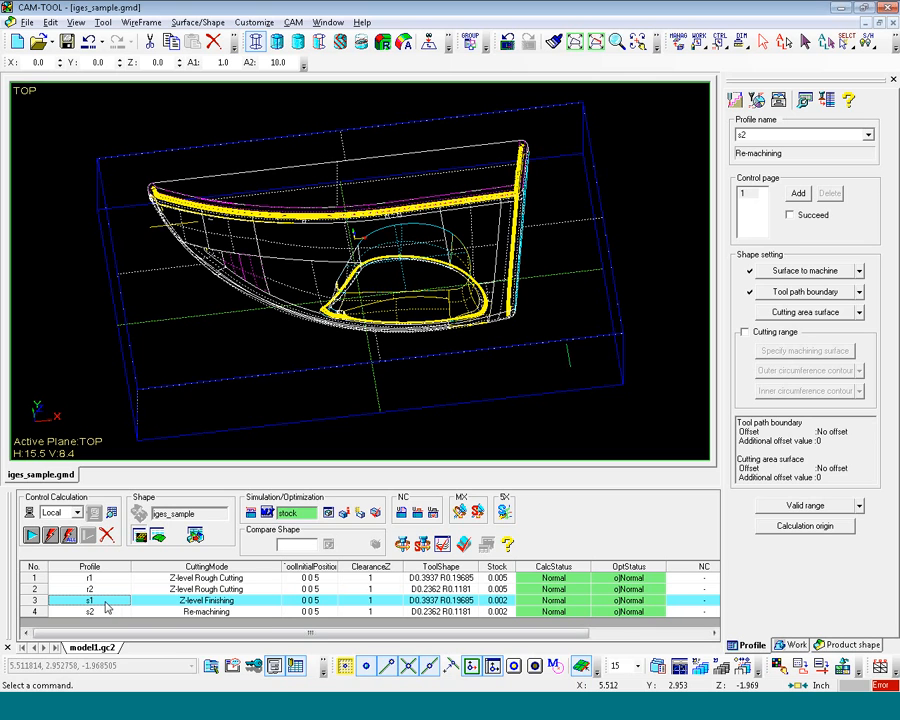
right_click(105, 605)
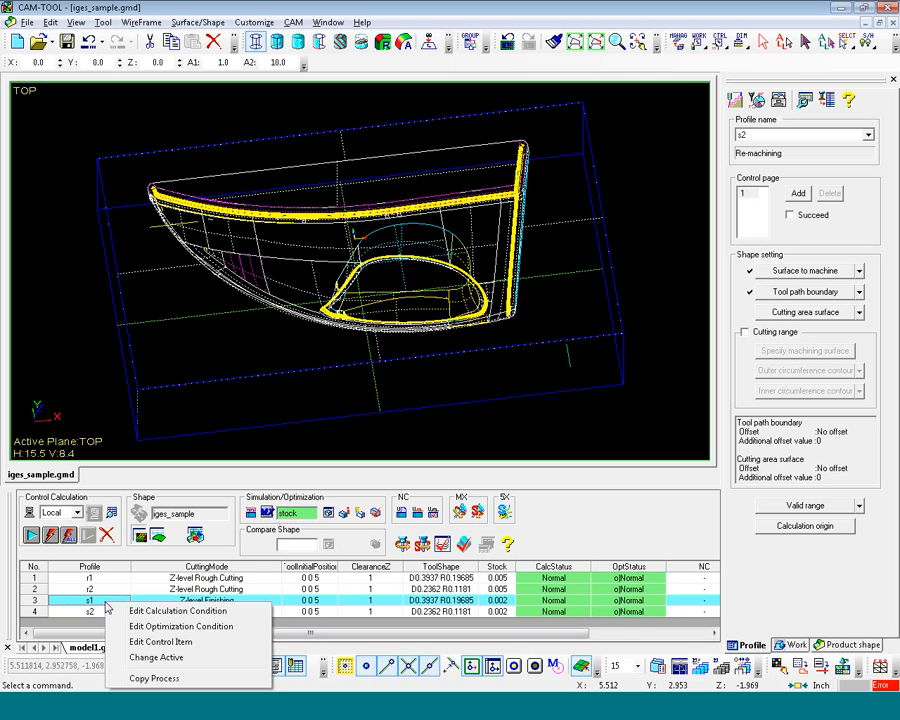
click(150, 679)
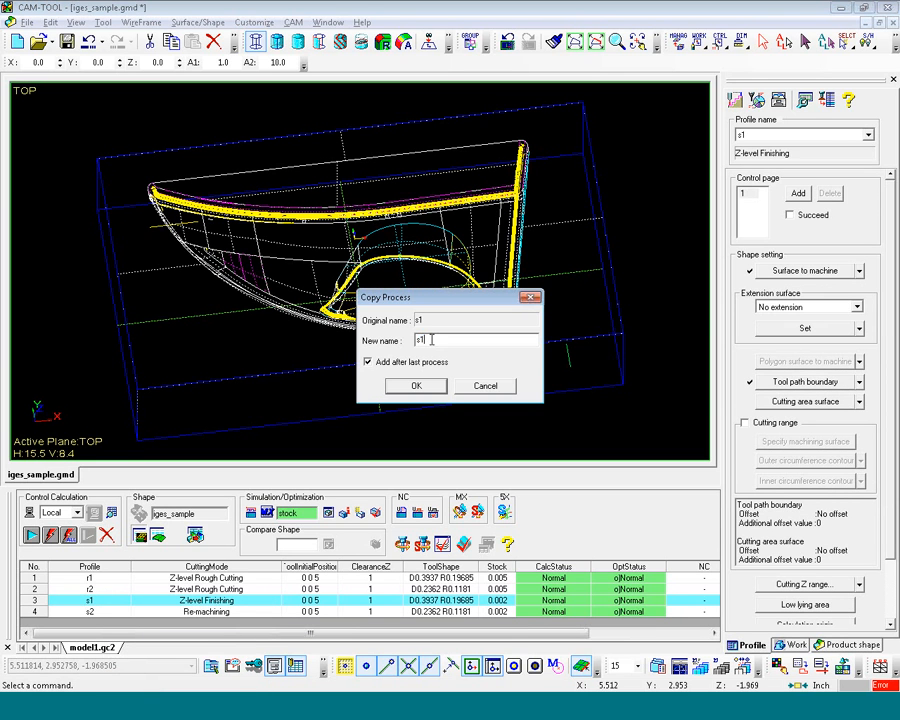
text(f1)
click(435, 390)
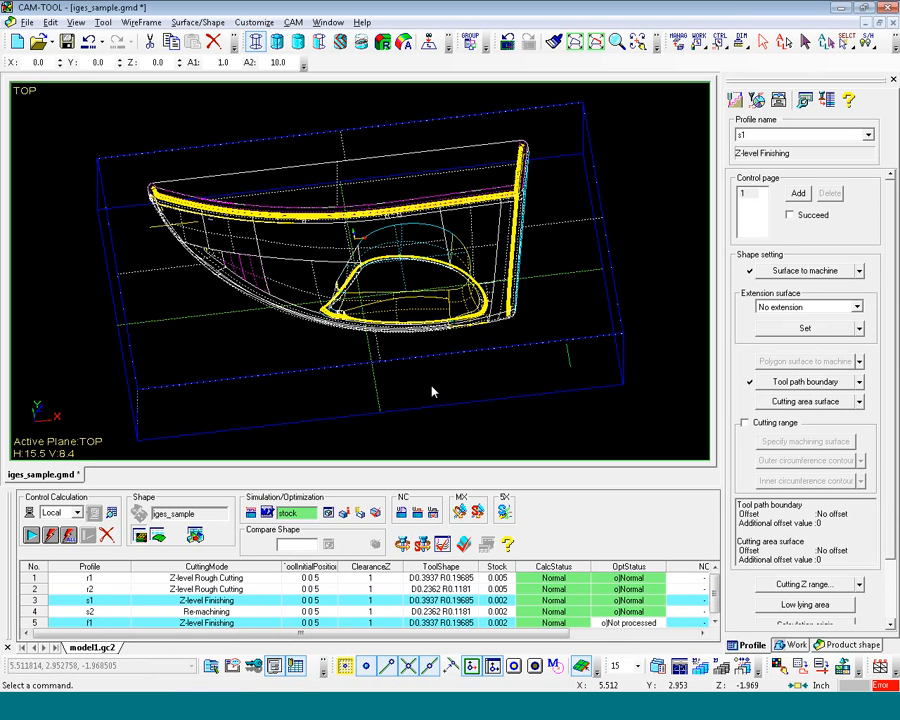
- Copy the re-machining process s2 as a new process named f2, added after the last process
click(108, 612)
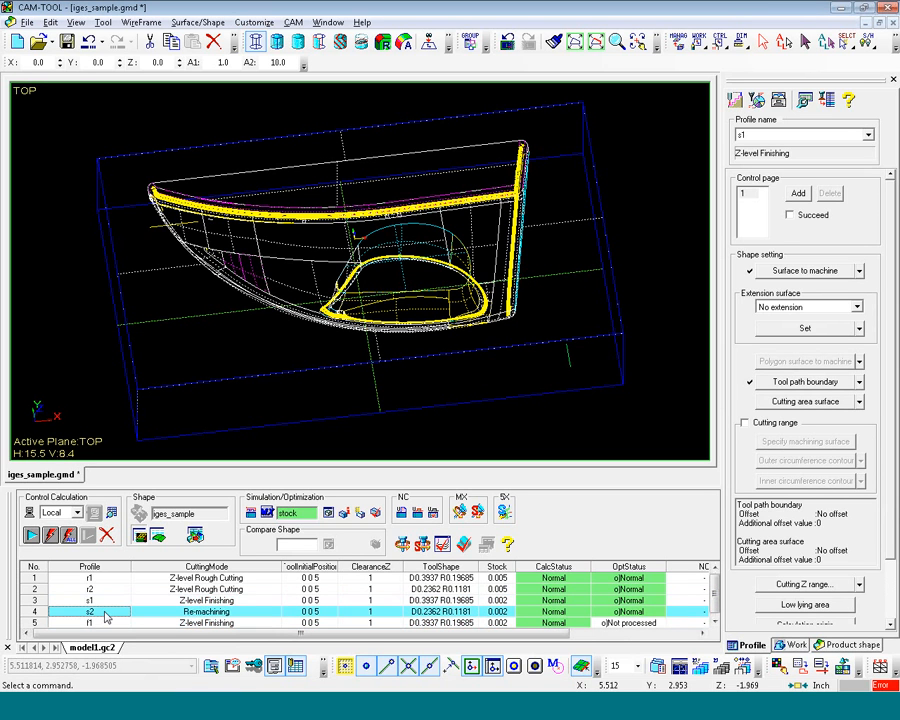
right_click(105, 613)
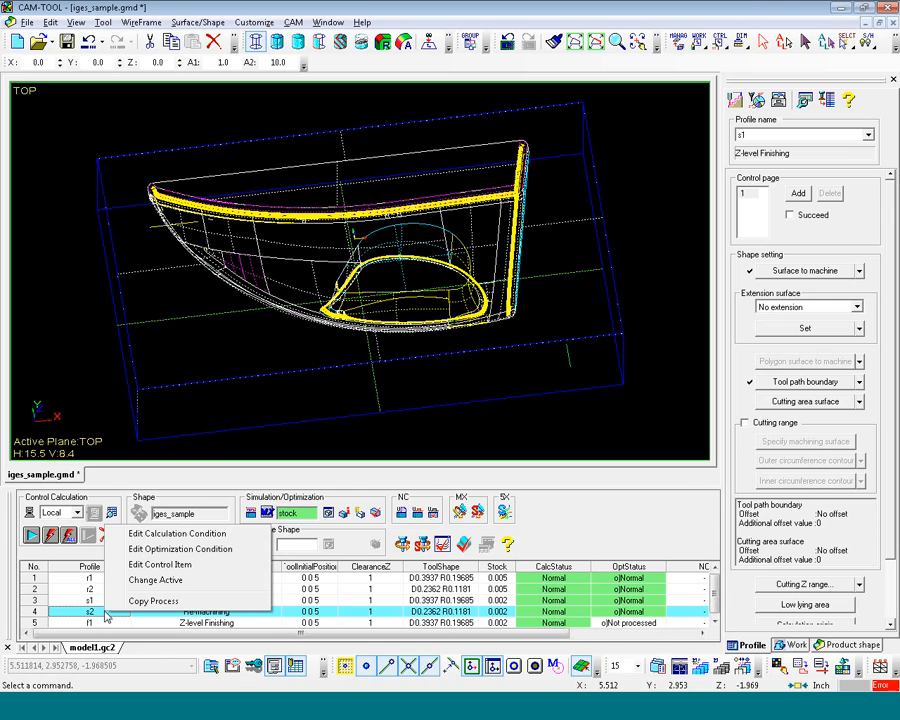
click(150, 600)
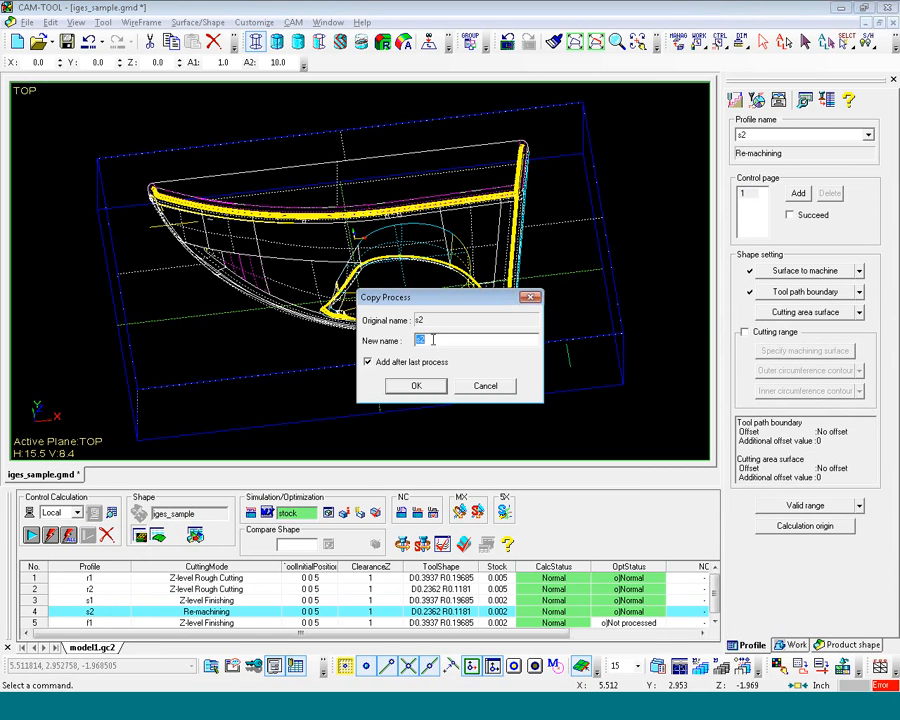
text(f2)
click(418, 386)
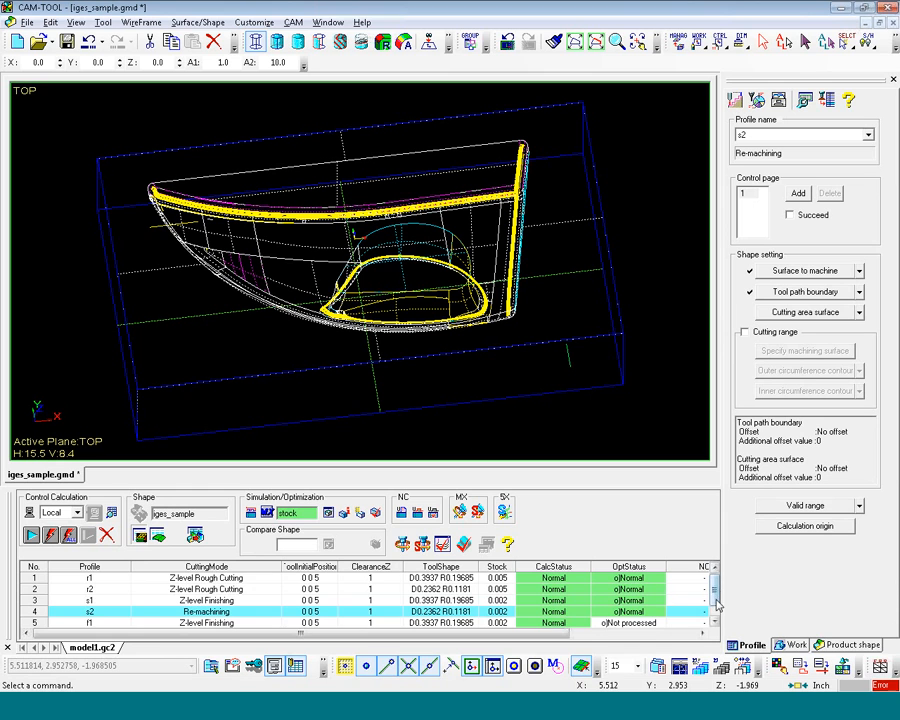
- Edit f1's calculation condition to use a stock of 0 and enable offset cutting with the automatic offset type
click(95, 601)
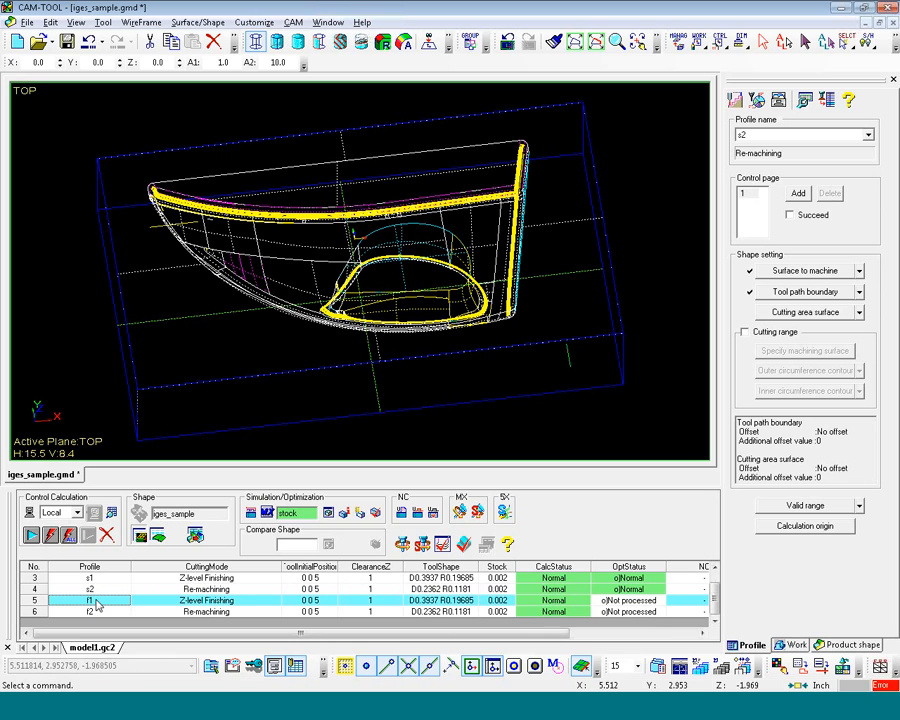
right_click(97, 603)
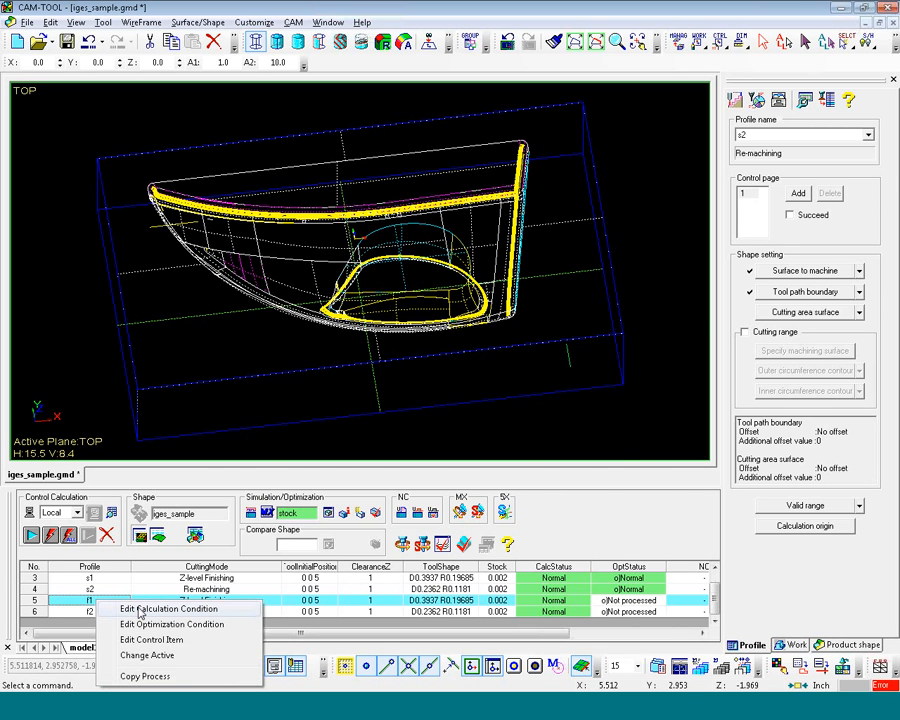
click(140, 609)
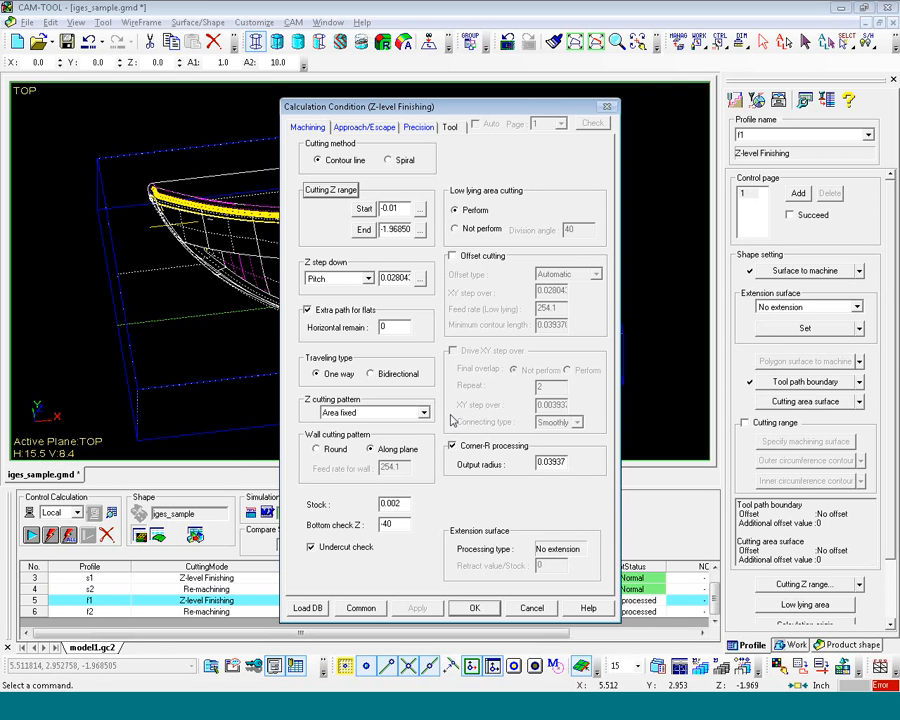
double_click(406, 504)
text(0)
click(453, 256)
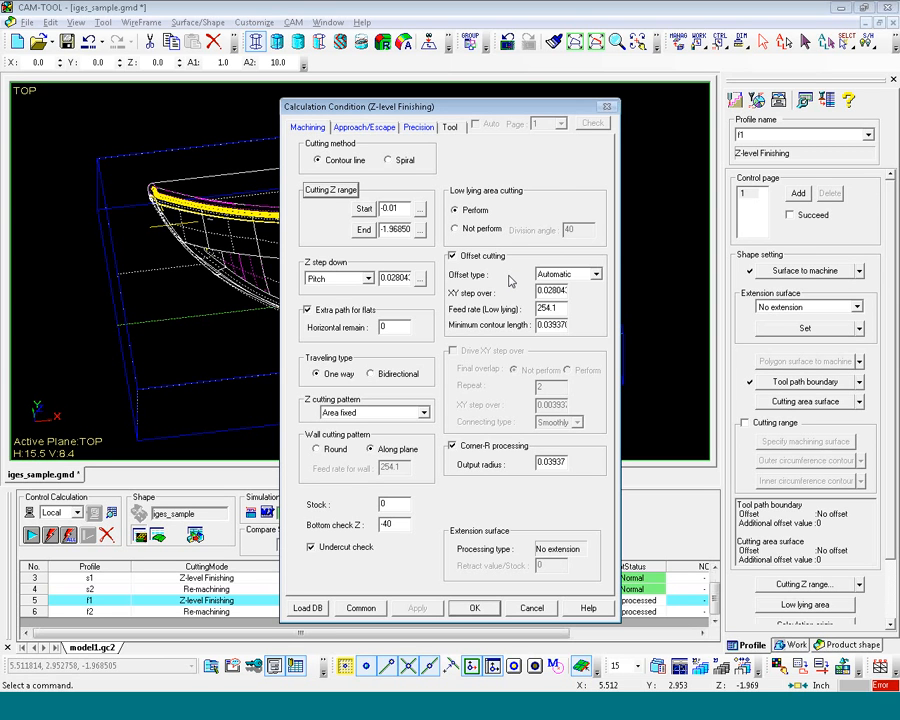
click(476, 608)
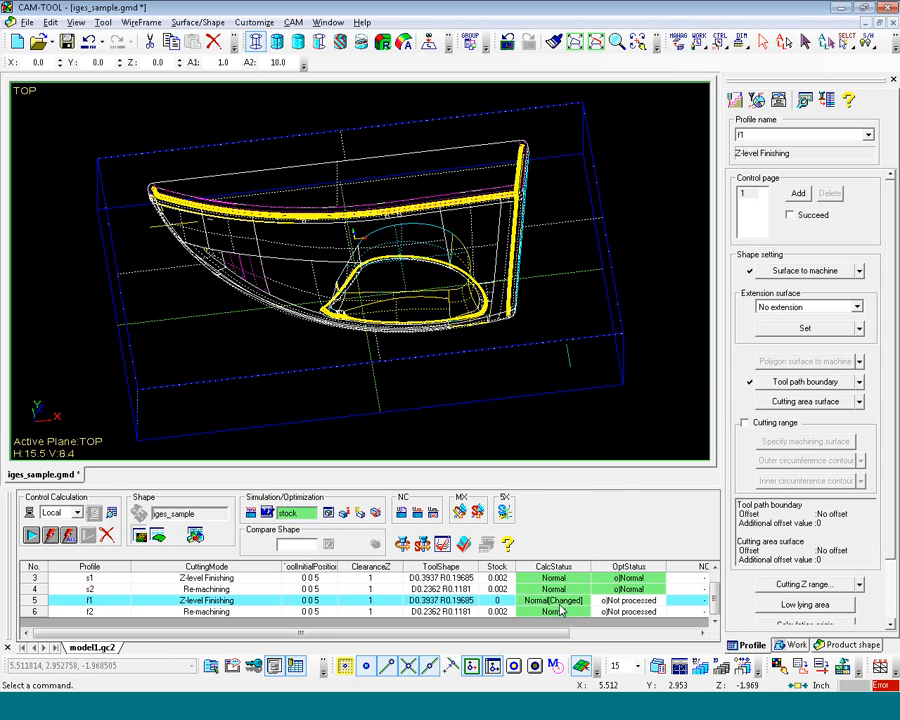
- Edit f2's calculation condition, setting both the remain step and the stock to 0
right_click(107, 613)
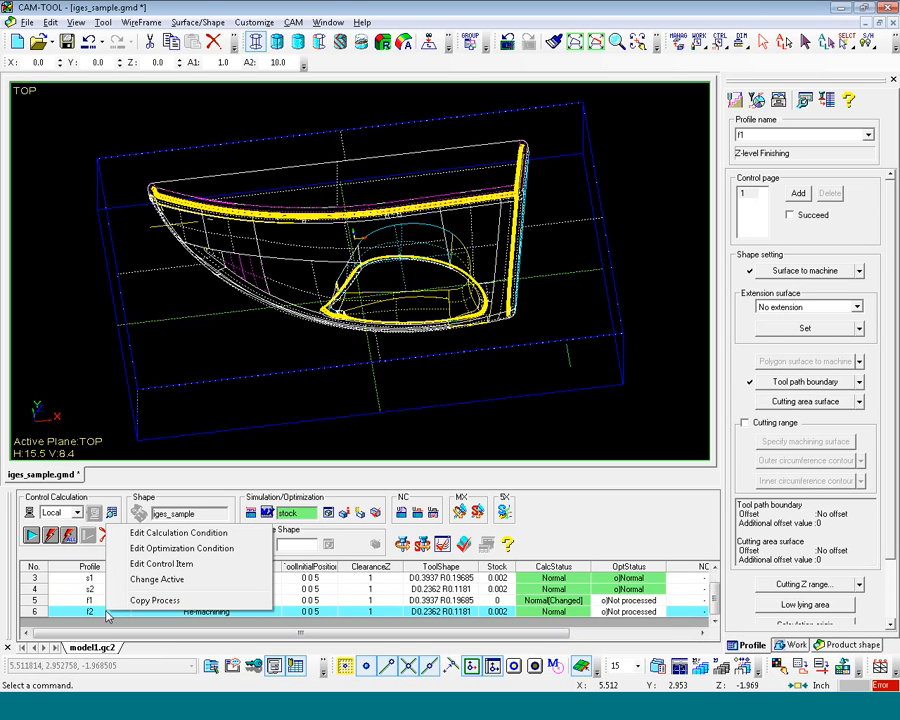
click(177, 534)
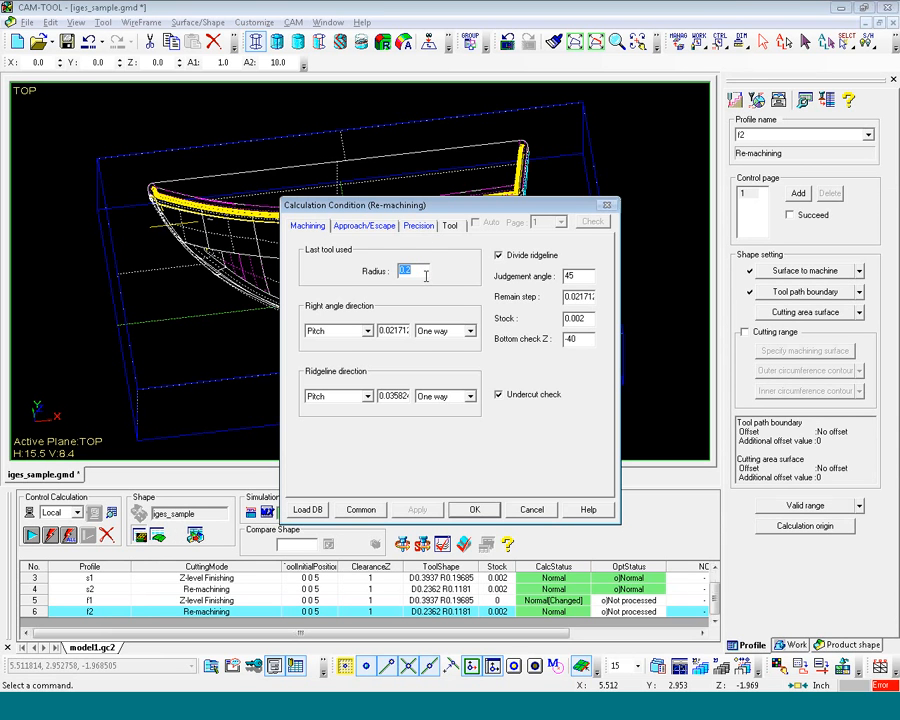
double_click(576, 297)
text(0)
double_click(577, 318)
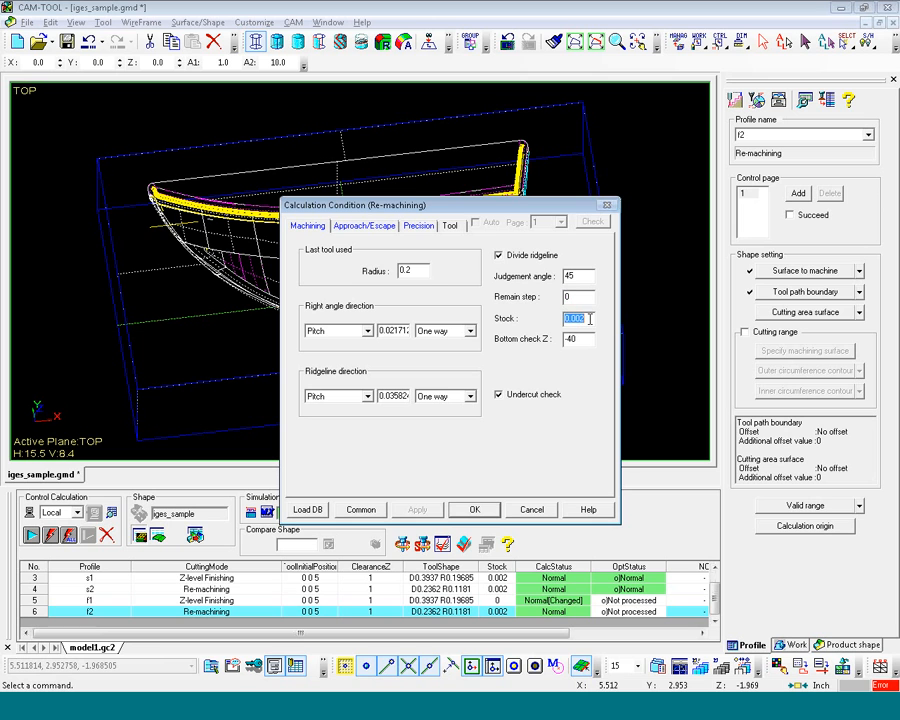
text(0)
click(483, 509)
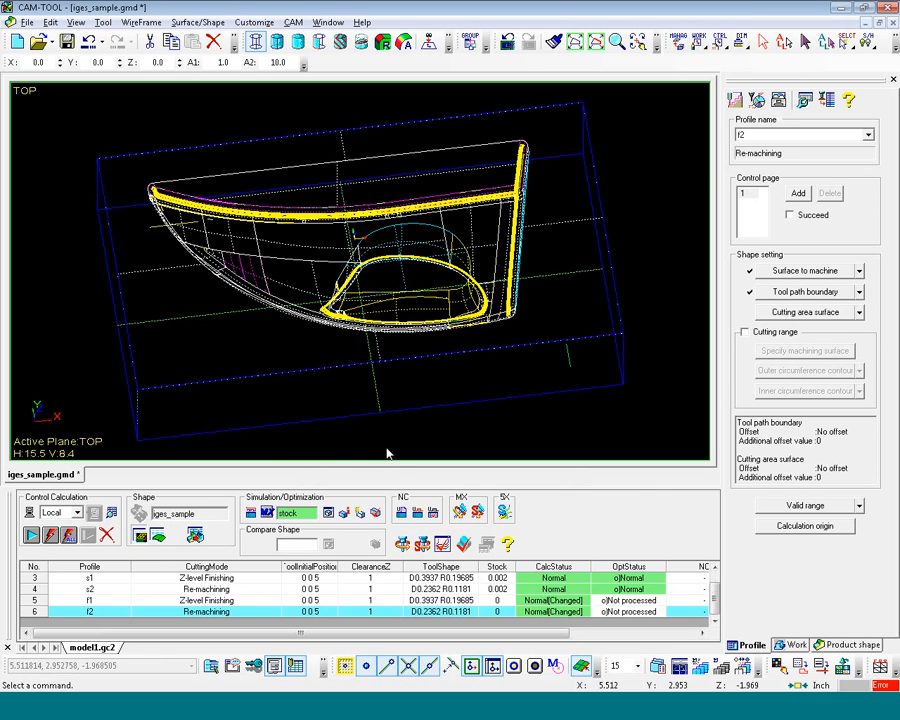
- Run the calculation on all profiles, agreeing to recalculate every process with changed parameters
click(36, 568)
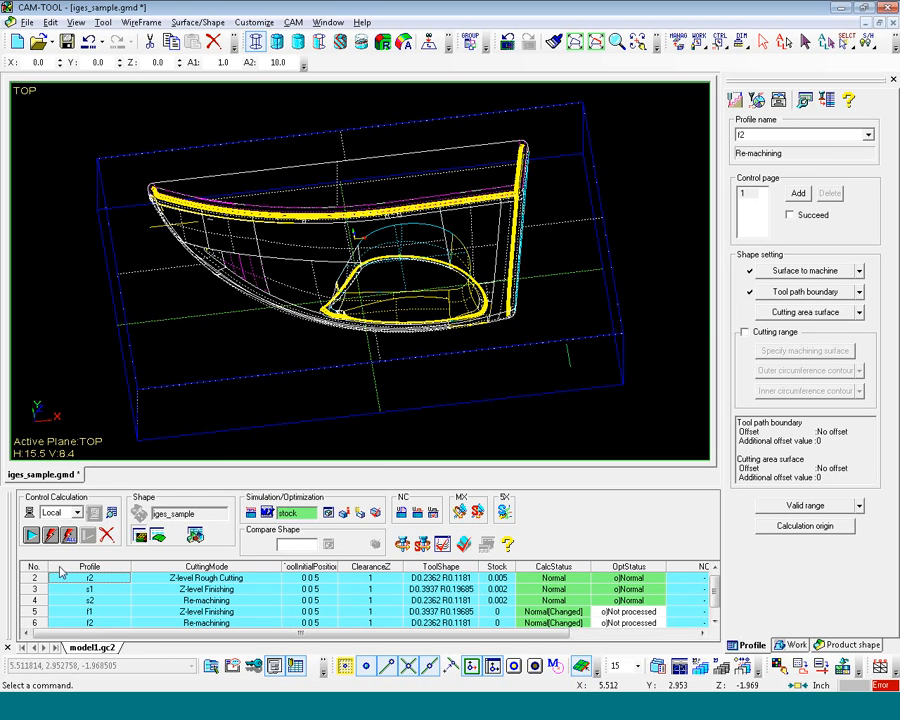
click(31, 537)
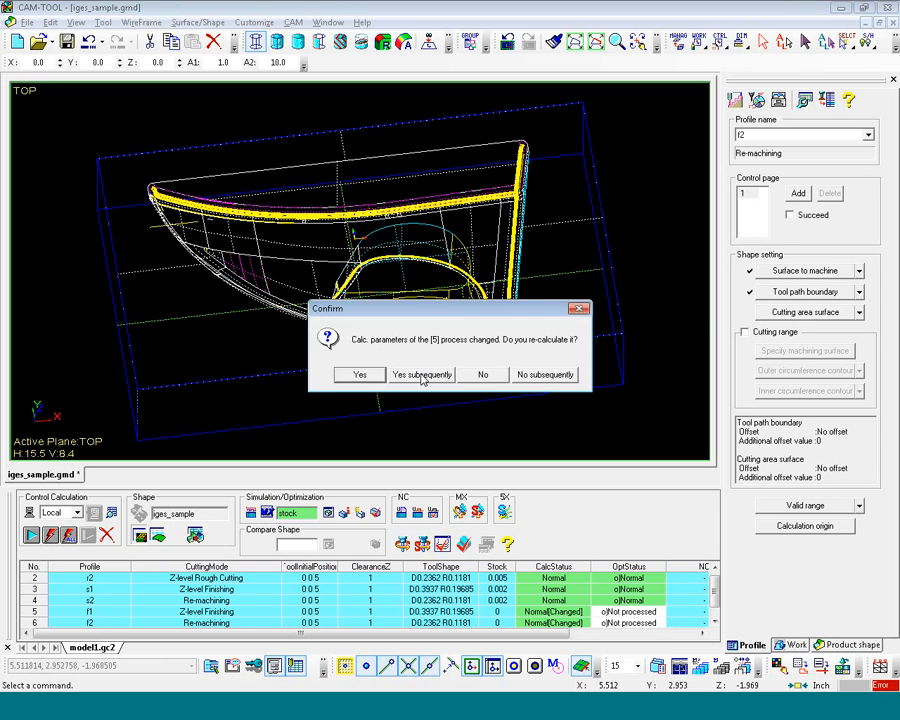
click(422, 375)
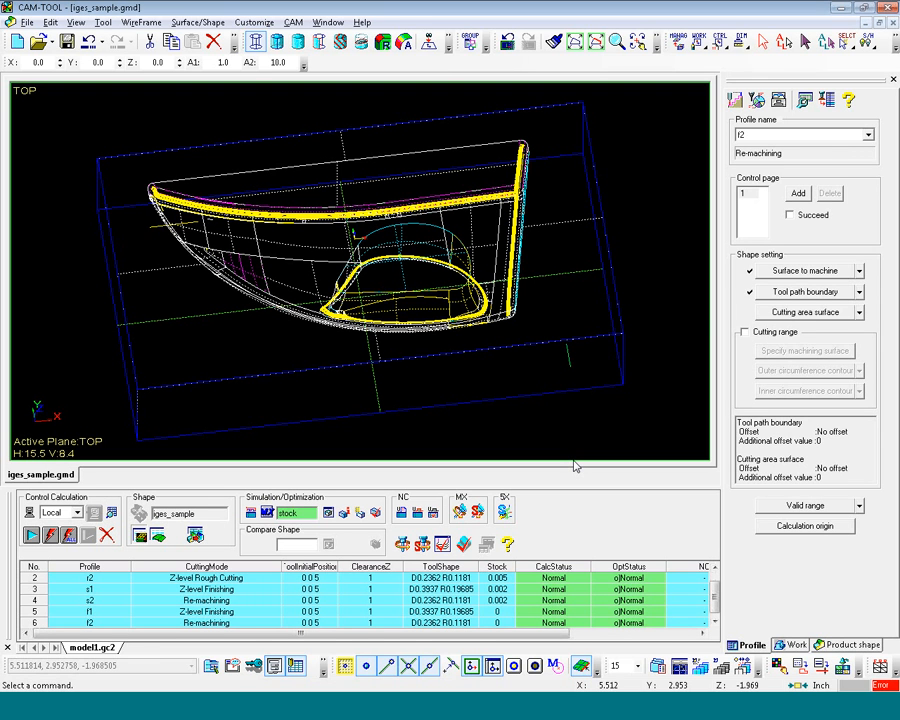
- Display f1's optimized Z-level finishing tool path and examine its spacing around the raised opening and across the model
click(635, 616)
middle_drag(487, 302, 446, 305)
key(Home)
scroll(474, 238, up, 6)
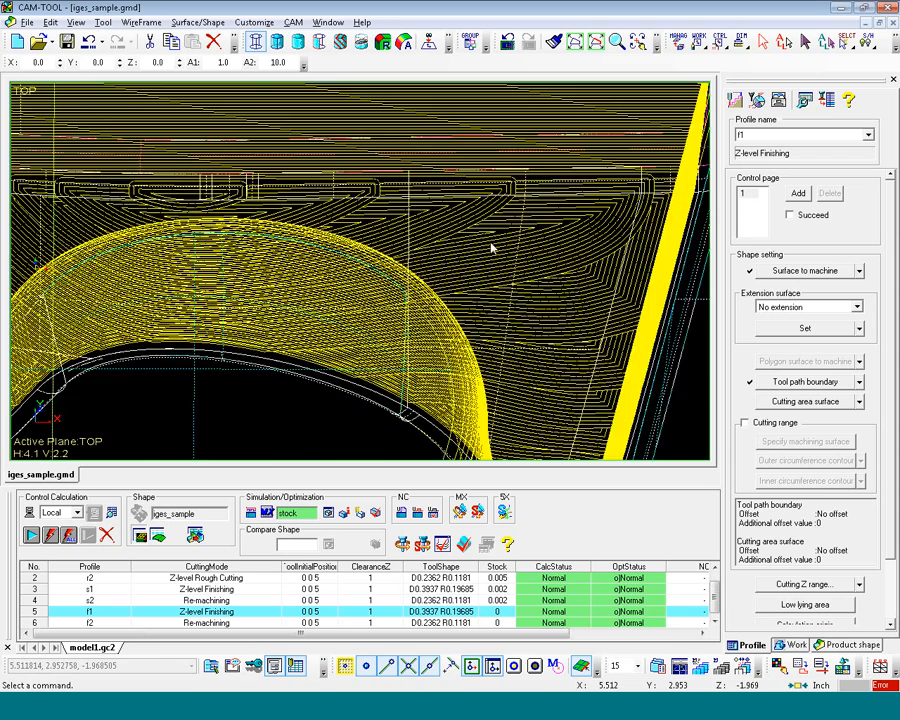
scroll(490, 243, up, 3)
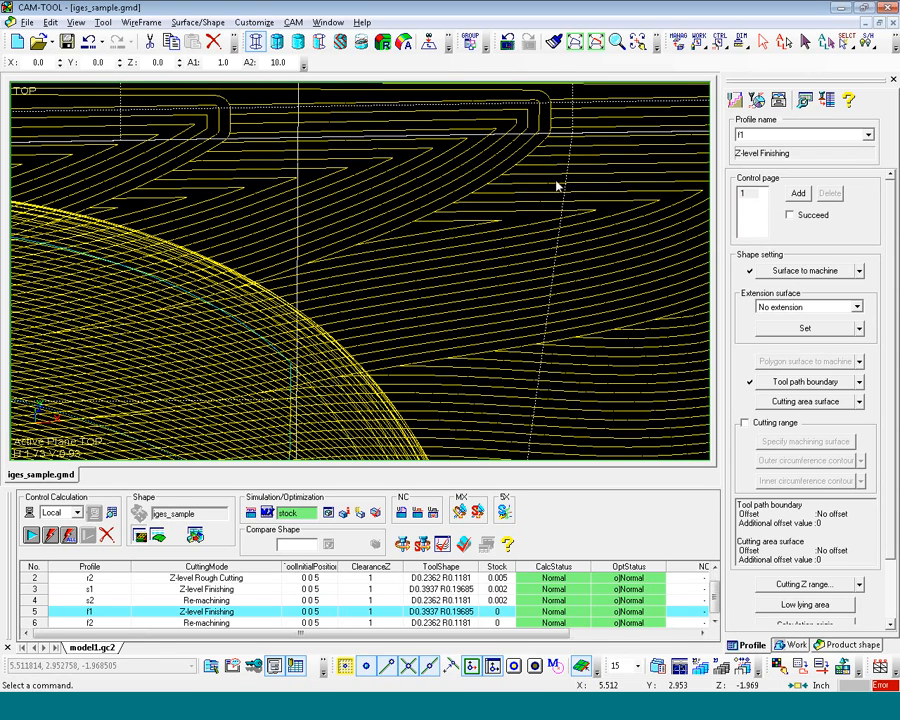
scroll(463, 307, down, 5)
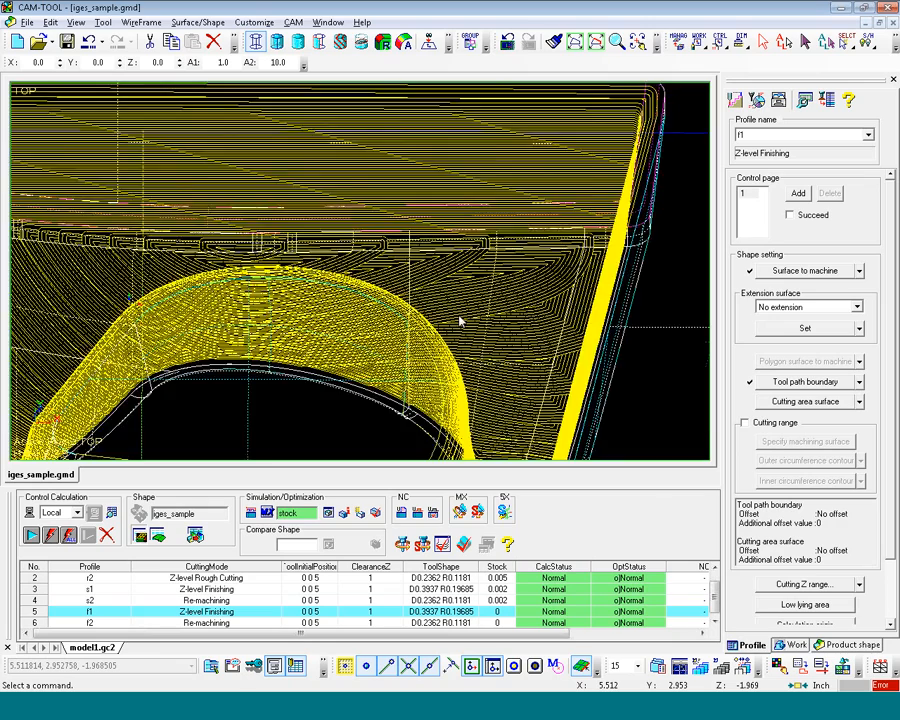
middle_drag(460, 320, 433, 350)
scroll(533, 278, down, 3)
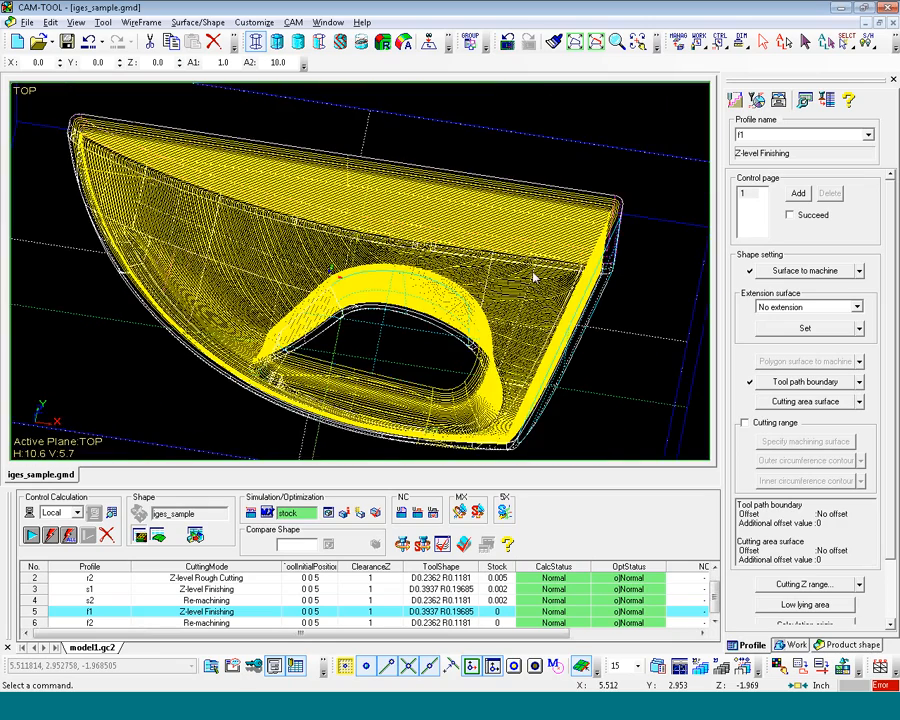
scroll(533, 278, down, 1)
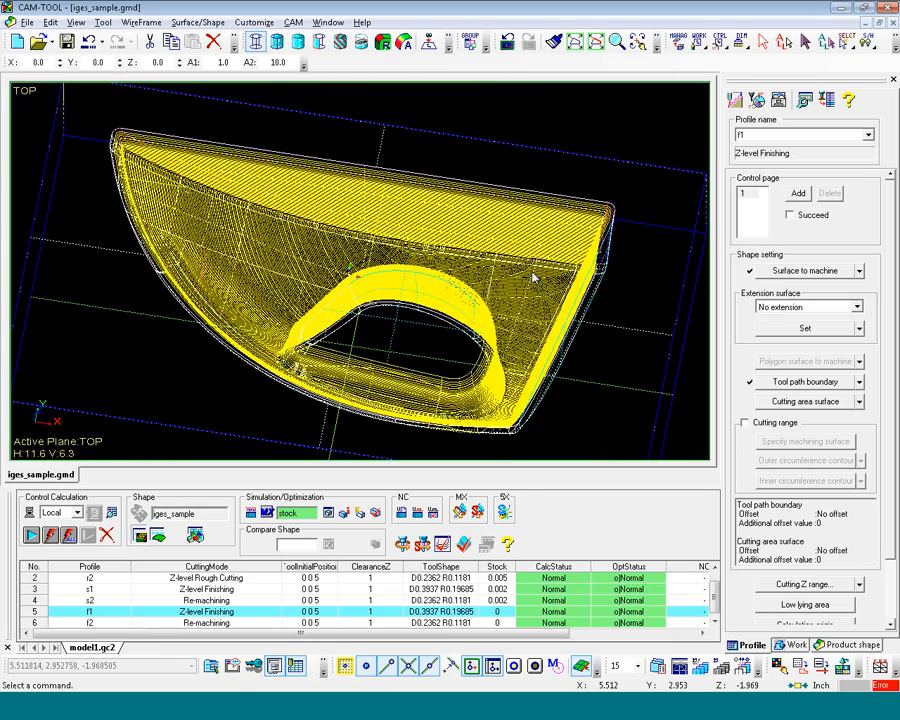
- Show f1's solid work result as a shaded model, inspect the machined surfaces, and close the view
right_click(638, 615)
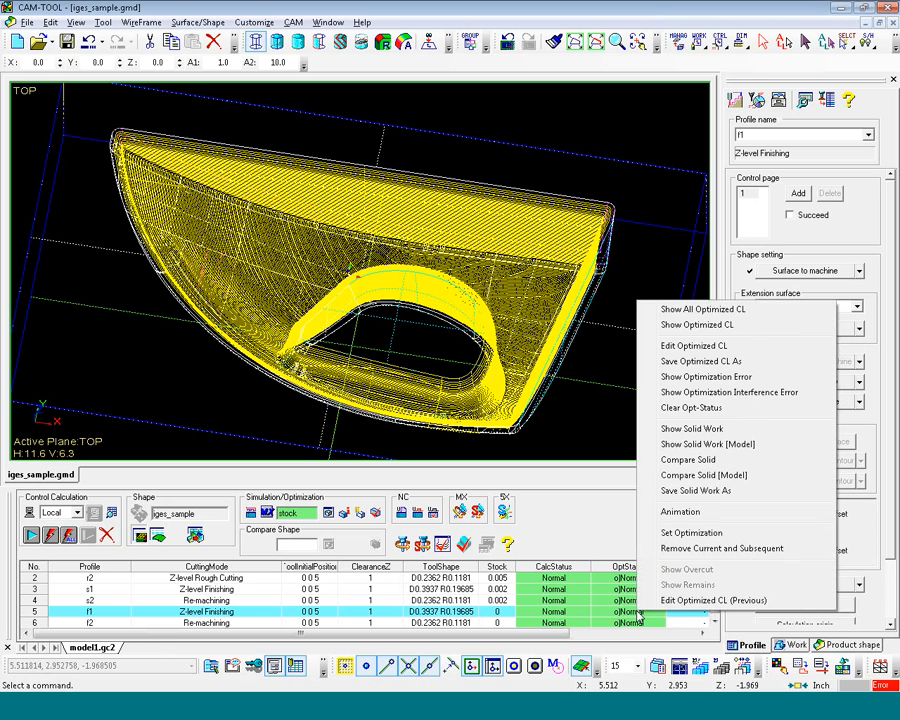
click(701, 430)
scroll(488, 364, up, 2)
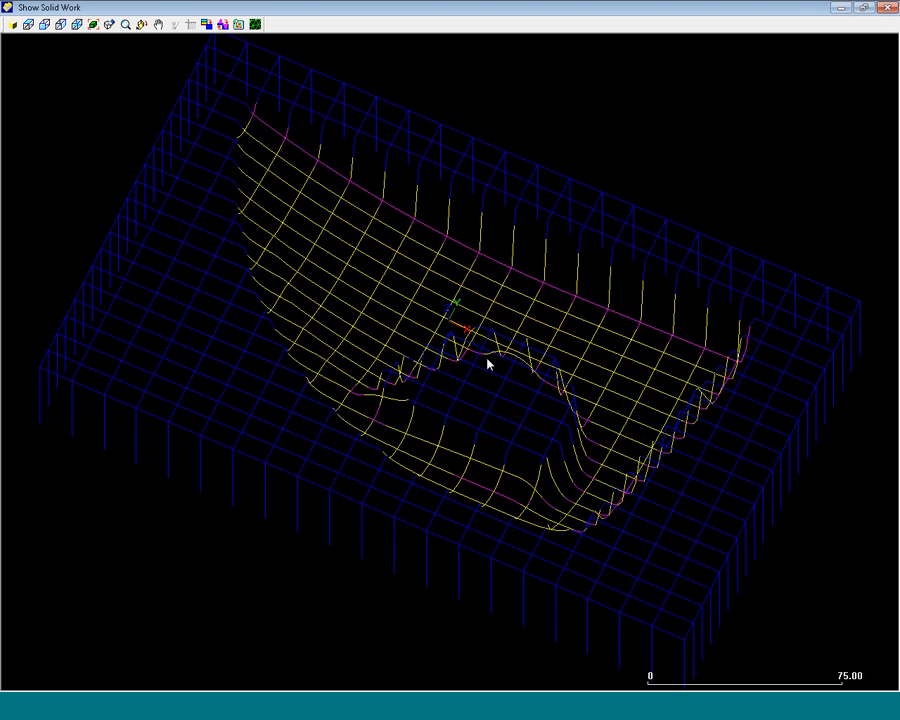
click(12, 27)
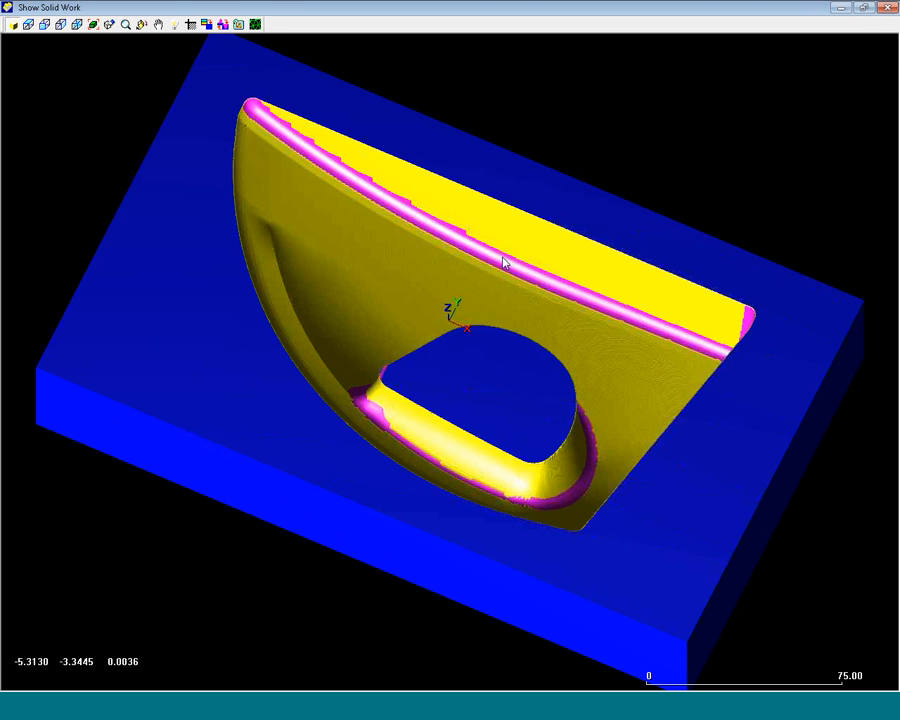
click(887, 8)
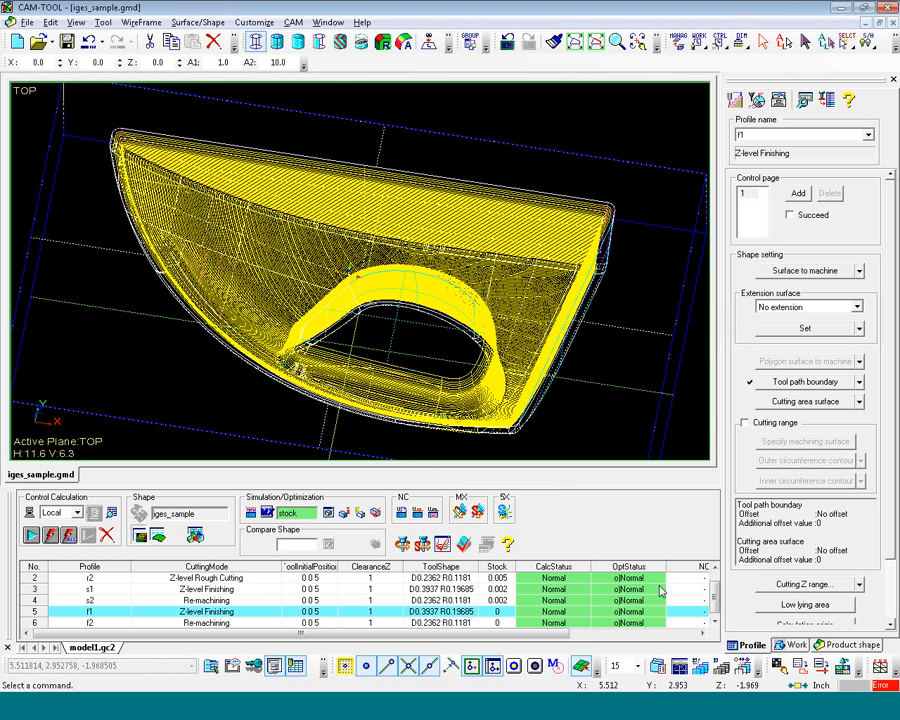
- Display f2's optimized re-machining tool path and examine it close up along the internal corners and over the whole model
click(630, 624)
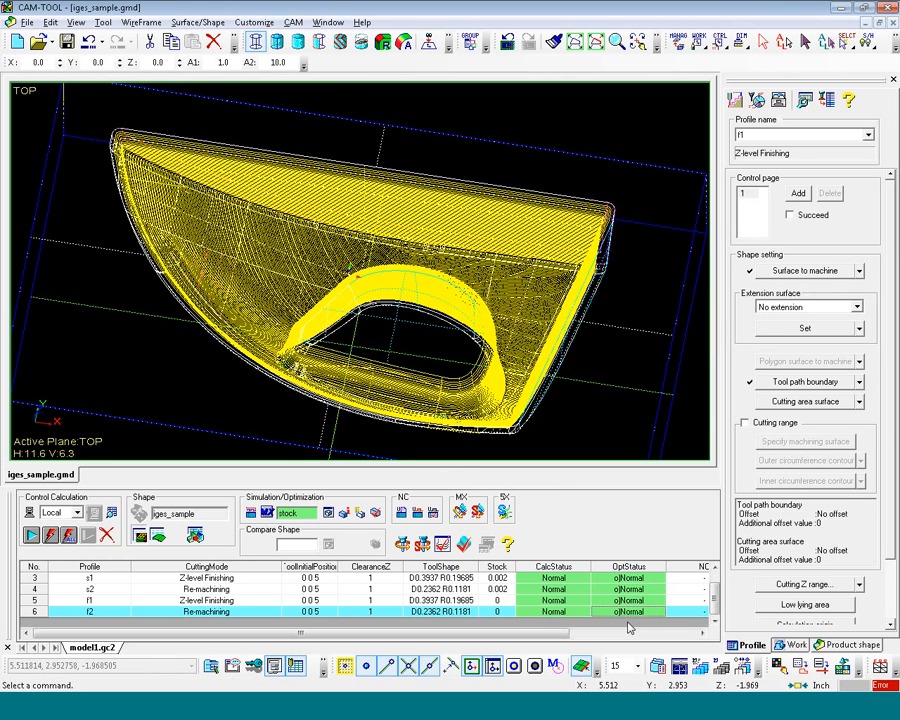
middle_drag(410, 333, 538, 308)
scroll(516, 122, up, 6)
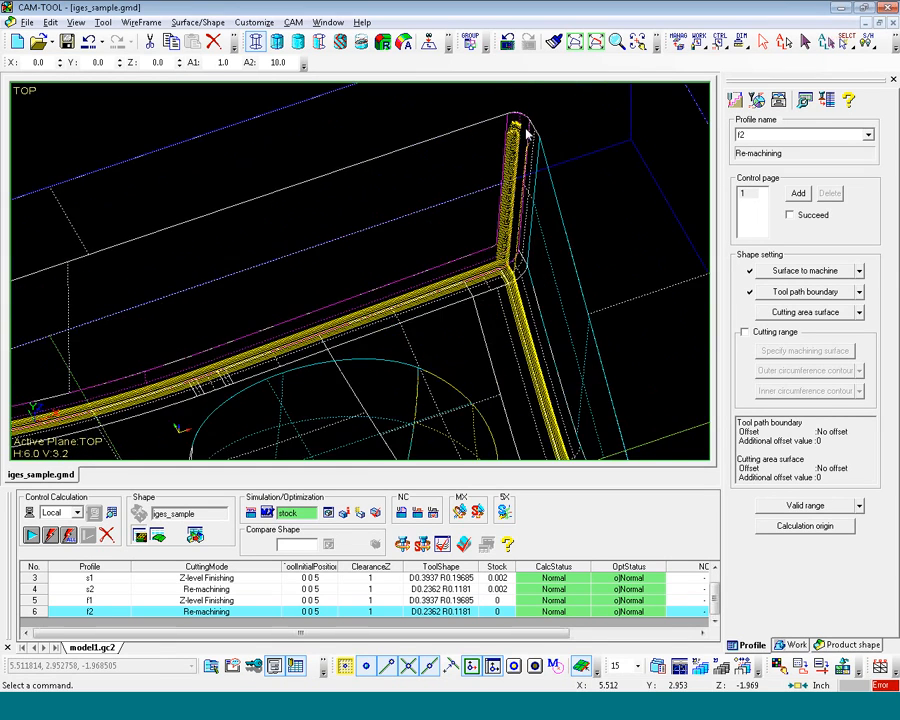
scroll(514, 149, up, 6)
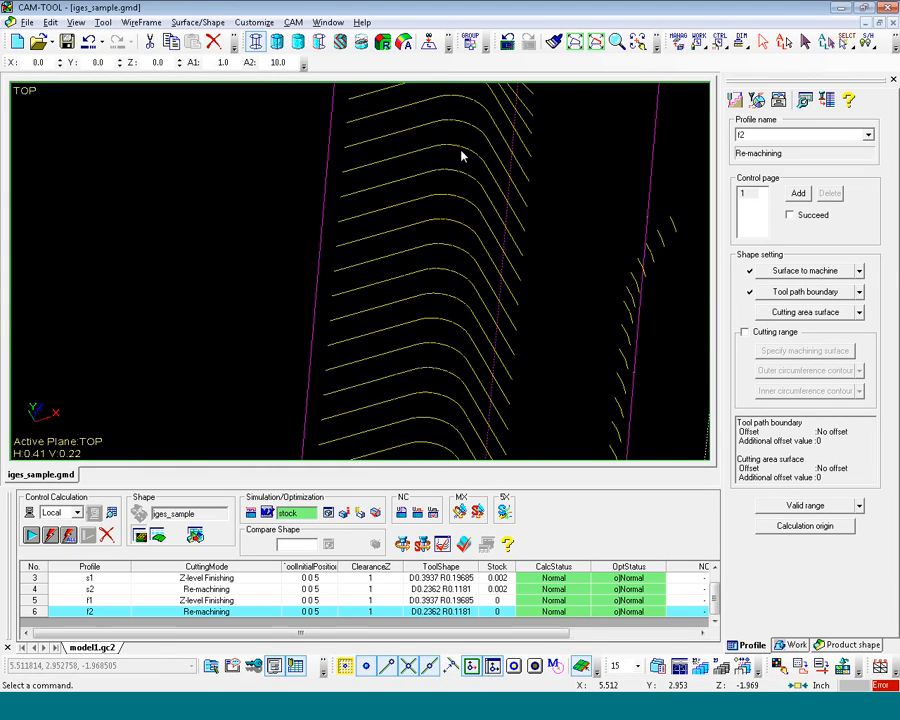
scroll(472, 210, down, 8)
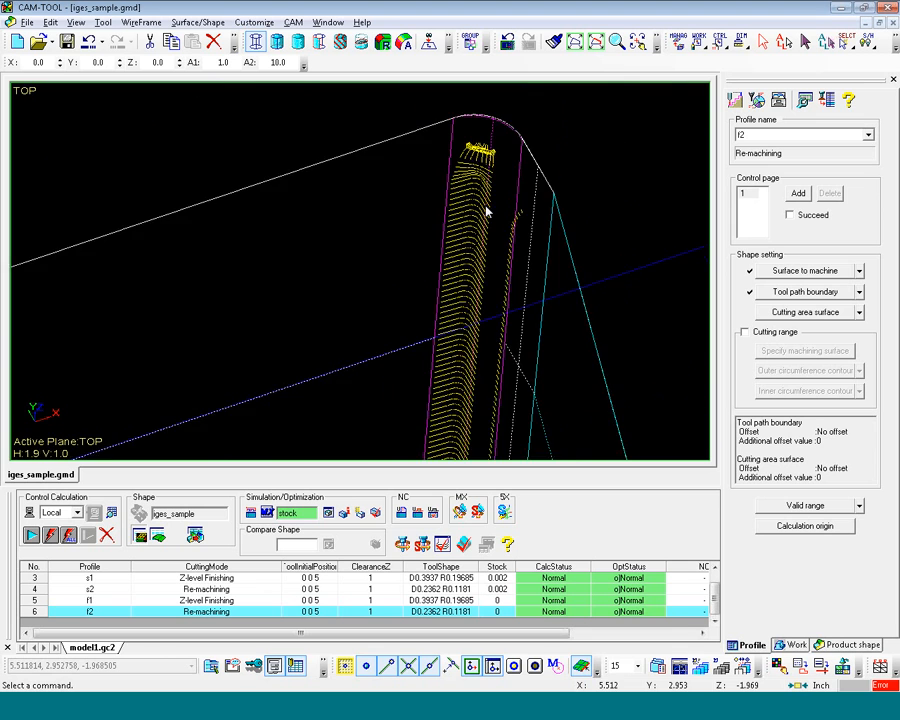
scroll(505, 197, down, 5)
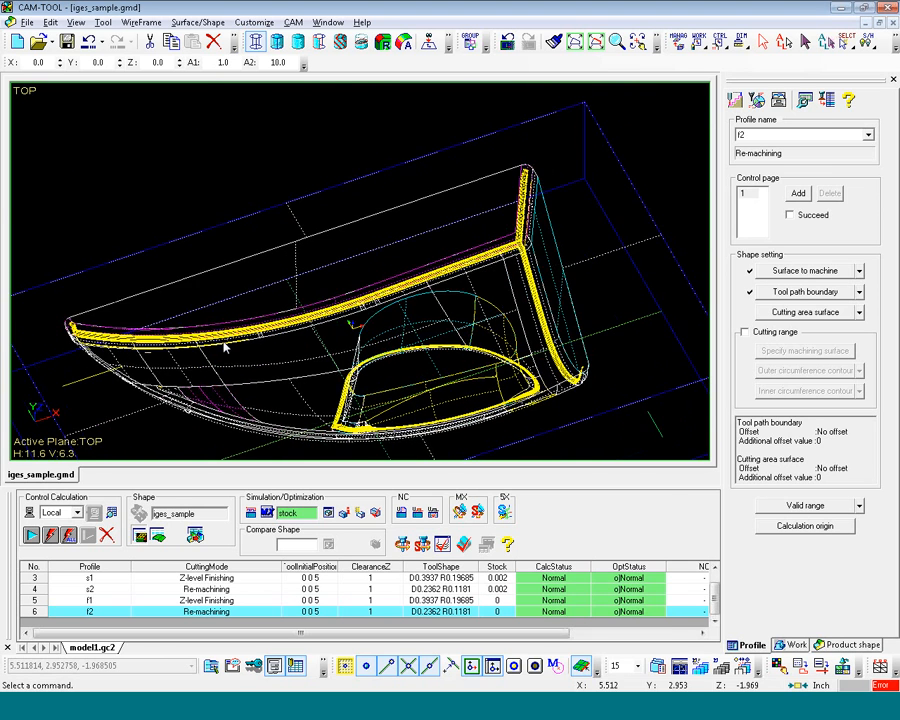
scroll(230, 340, up, 8)
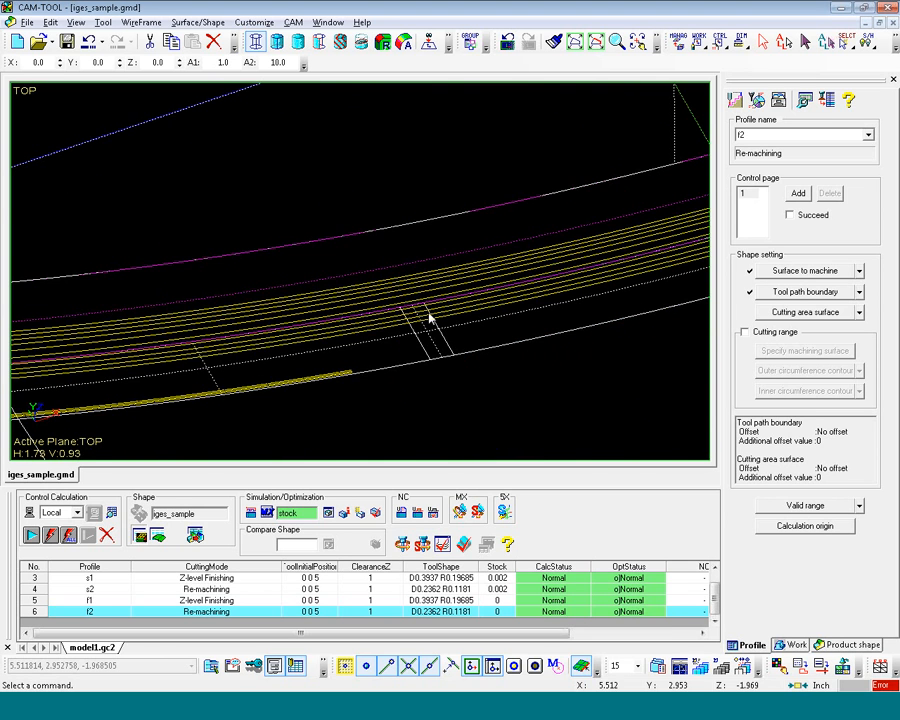
scroll(432, 318, down, 3)
scroll(432, 316, down, 6)
middle_drag(526, 312, 438, 323)
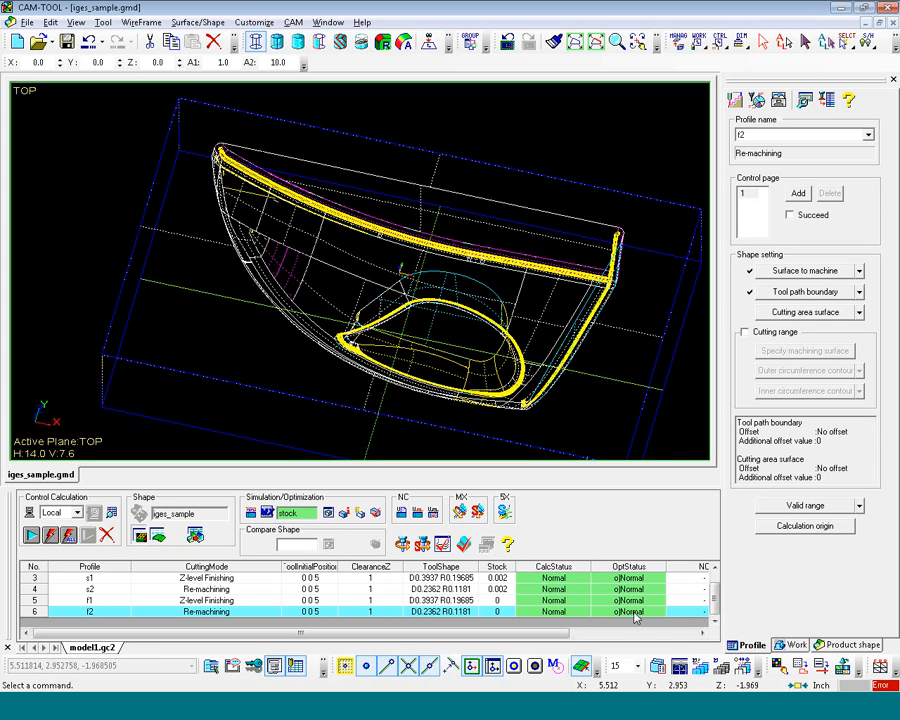
- Show f2's solid work result, tilt it to look into the cavity, and turn on shading
right_click(634, 617)
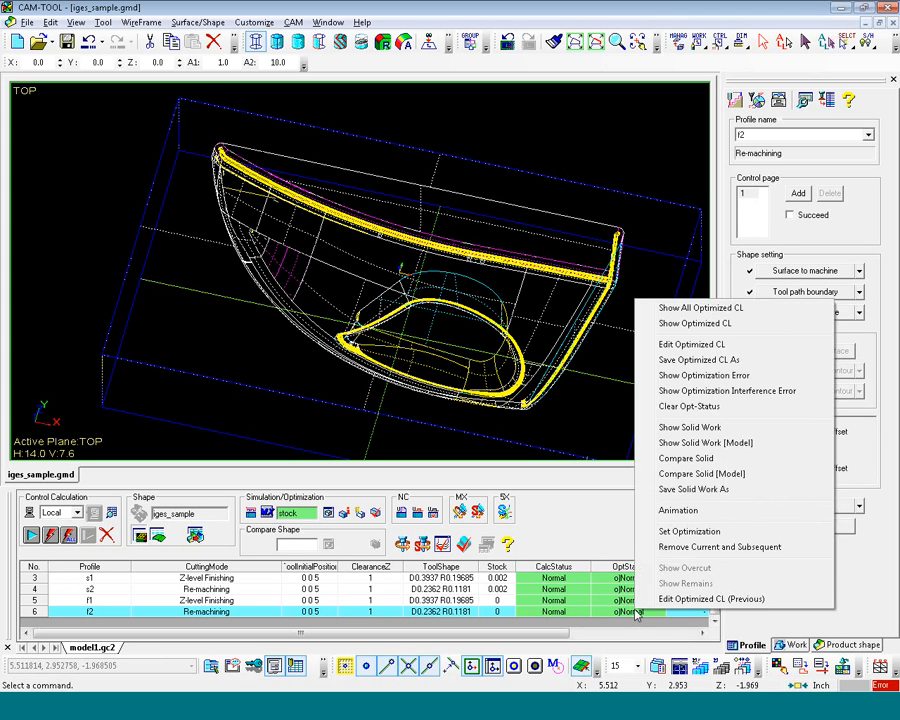
click(689, 427)
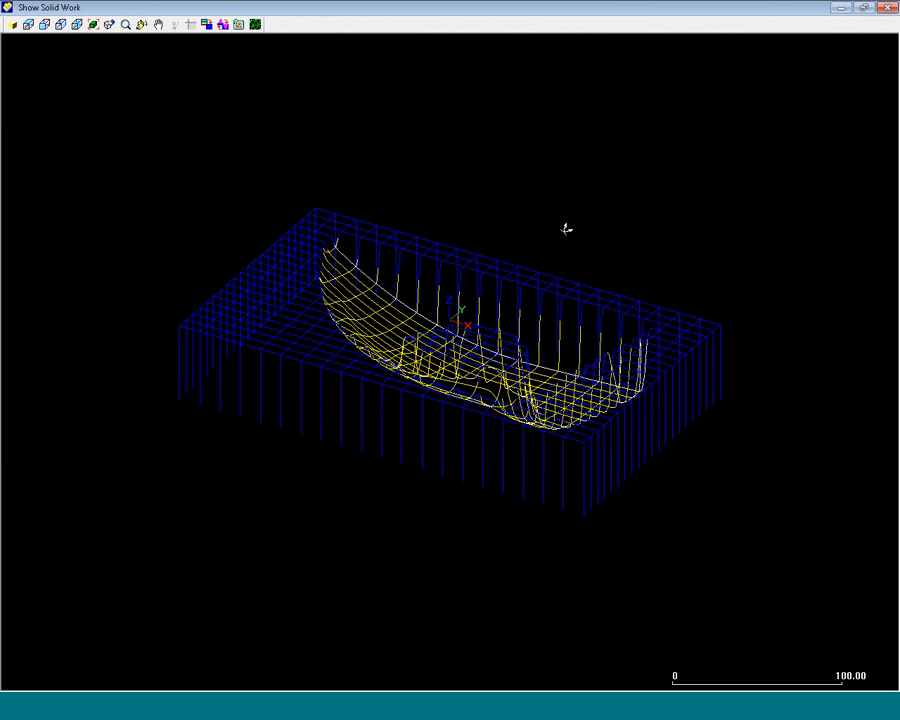
middle_drag(566, 227, 592, 342)
scroll(480, 320, up, 3)
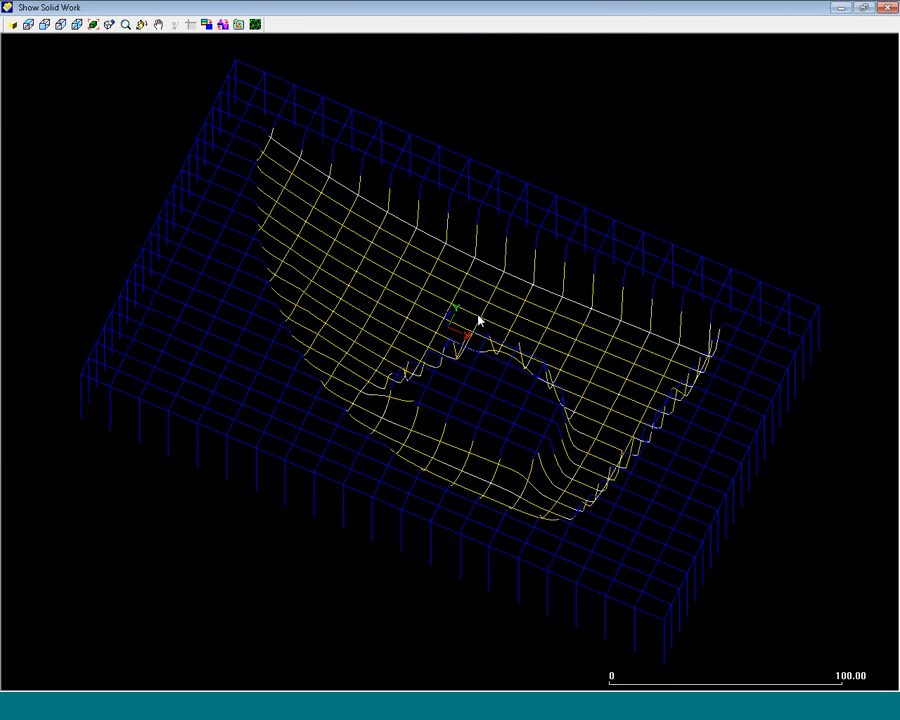
click(12, 24)
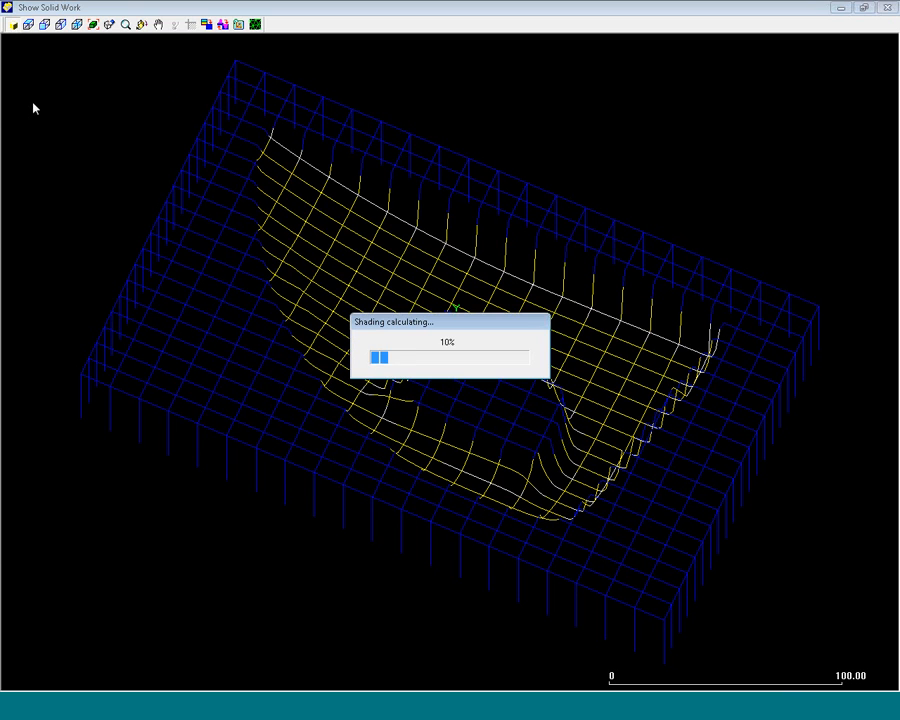